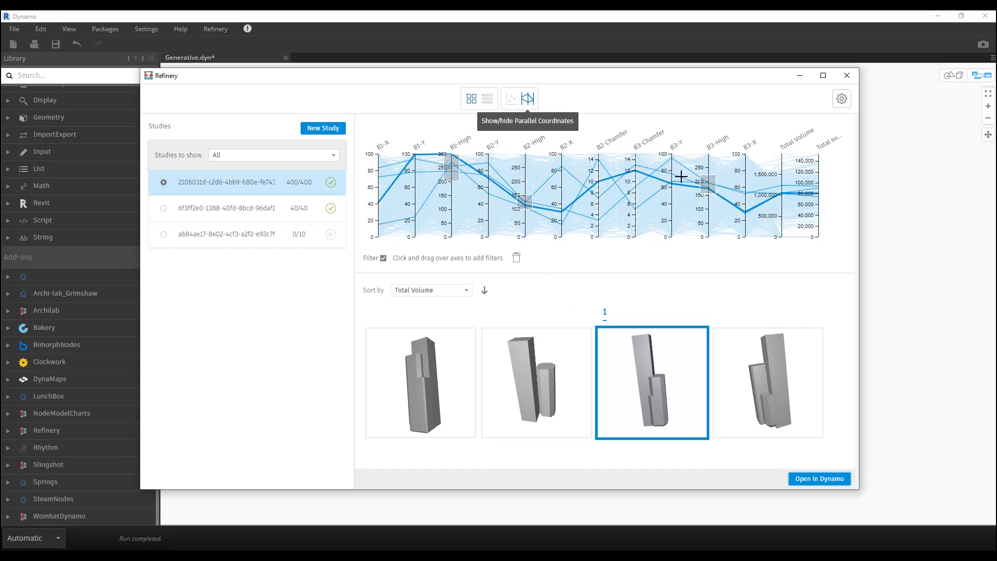
# Minimize the Refinery study window and view the completed generative graph with its tower geometry.
pyautogui.click(799, 76)
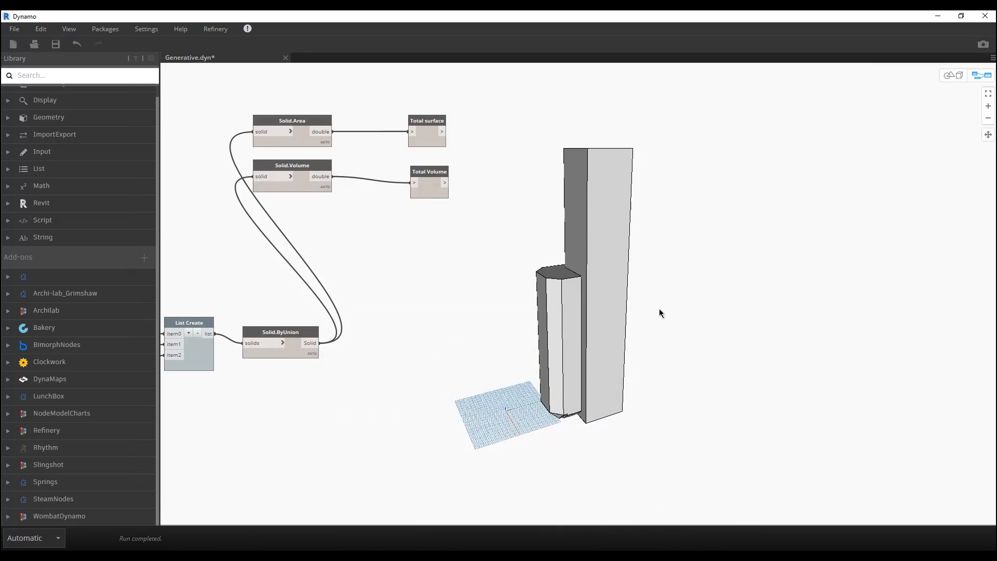
pyautogui.scroll(-6, 659, 311)
pyautogui.scroll(2, 613, 351)
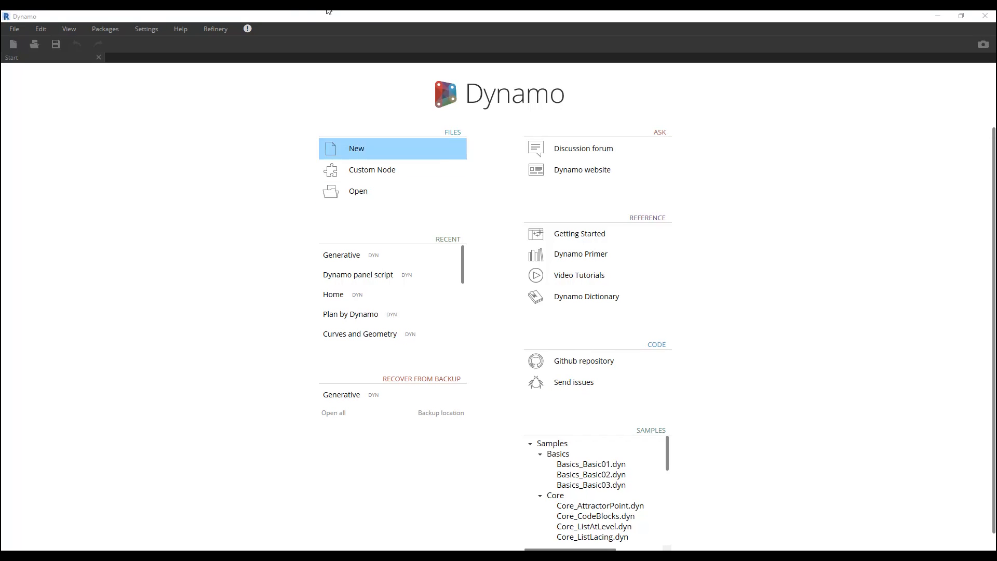
# Move the Dynamo window aside to view the Revit Level 0 floor plan and restore it to full screen.
pyautogui.moveTo(301, 15); pyautogui.dragTo(425, 472)
pyautogui.scroll(-4, 488, 367)
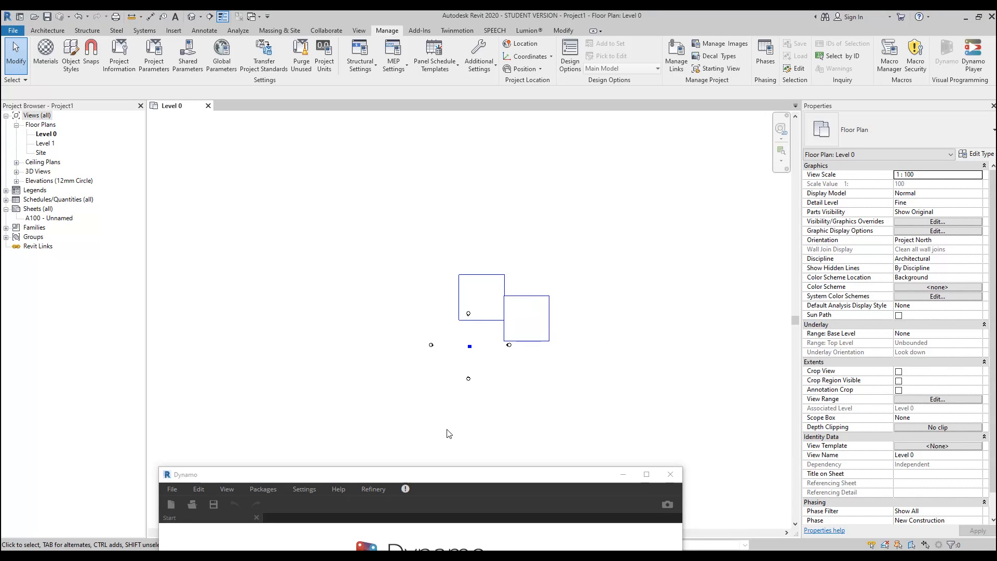
pyautogui.moveTo(440, 475); pyautogui.dragTo(433, 3)
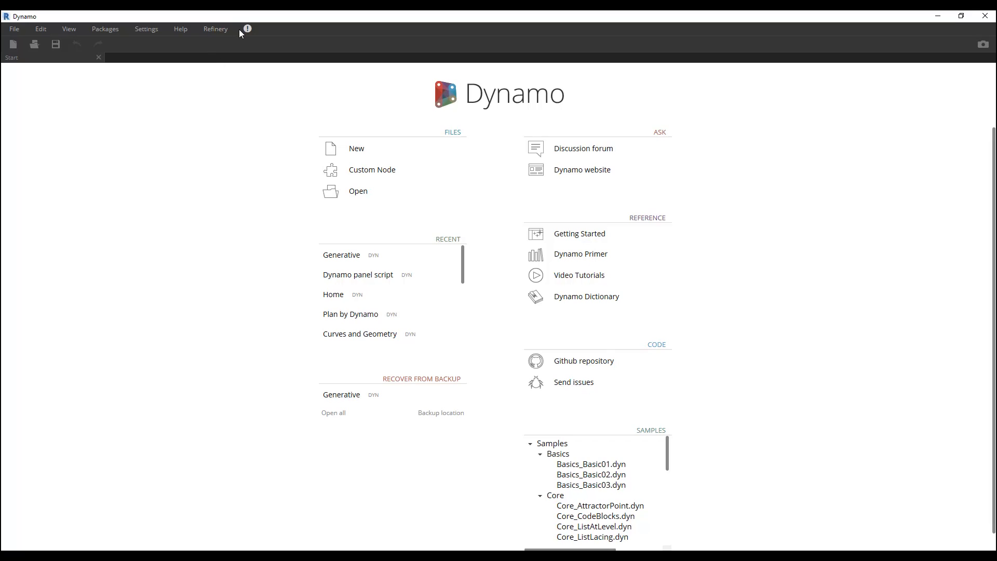
# Check the installed Dynamo Core and Dynamo Revit versions in the About information and close it.
pyautogui.click(182, 29)
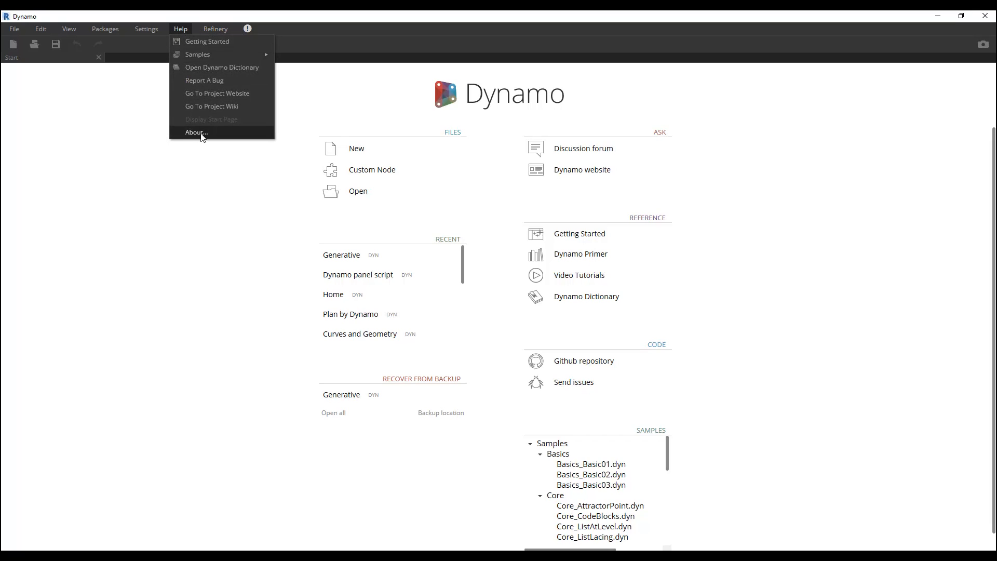
pyautogui.click(195, 134)
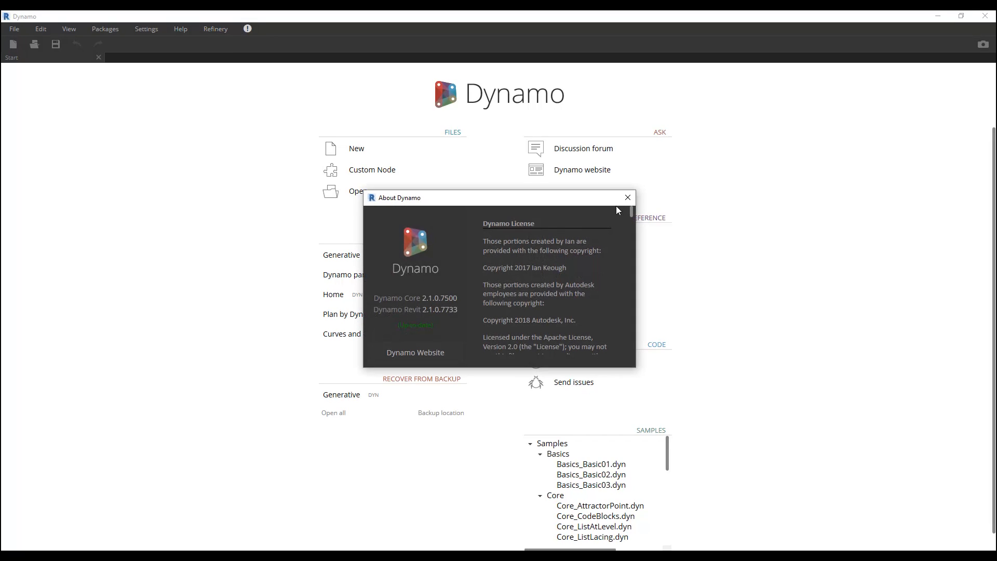
pyautogui.click(628, 198)
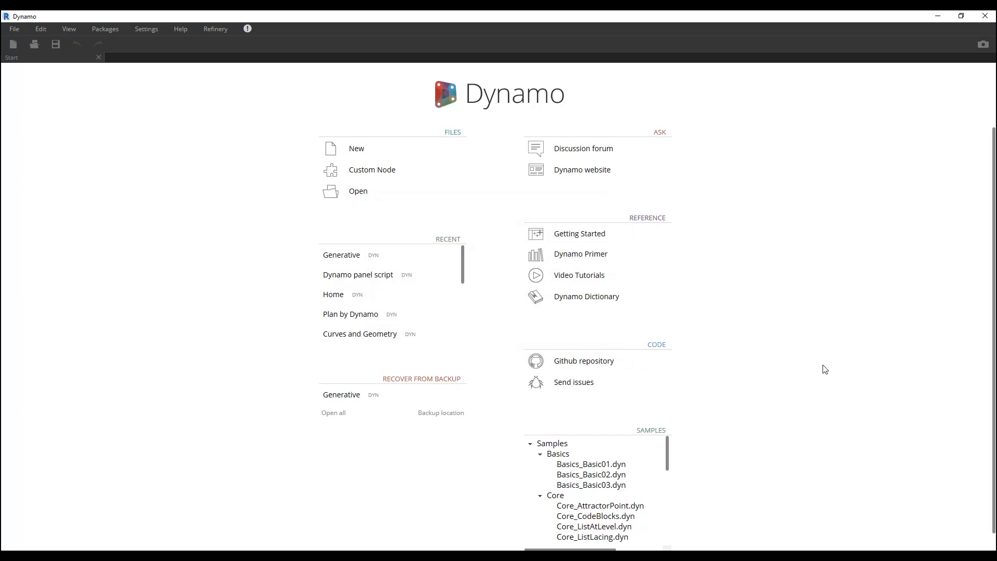
# Create a new graph and add both Point.ByCoordinates nodes, one with x, y inputs and one with x, y, z inputs.
pyautogui.click(376, 151)
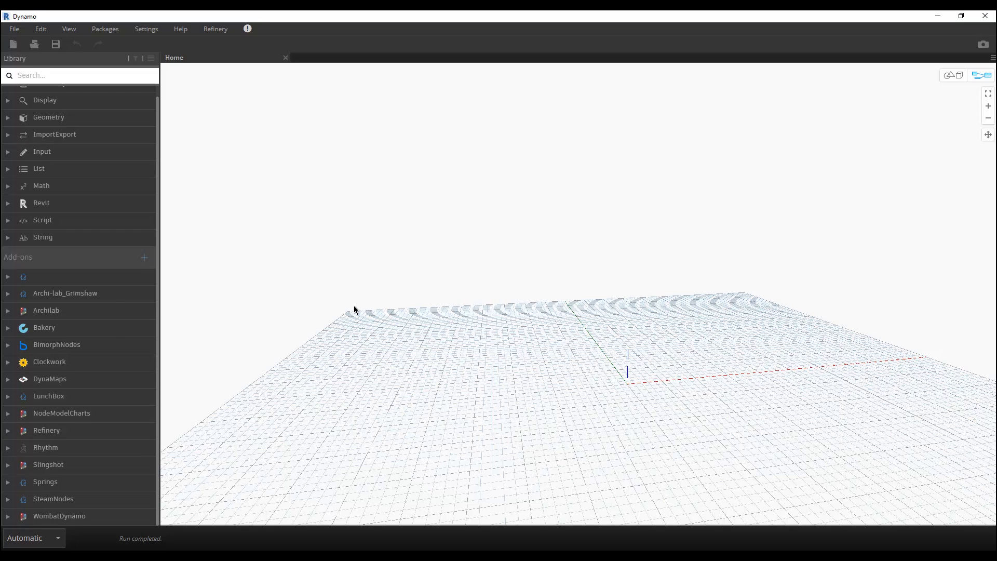
pyautogui.click(135, 75)
pyautogui.write('coor')
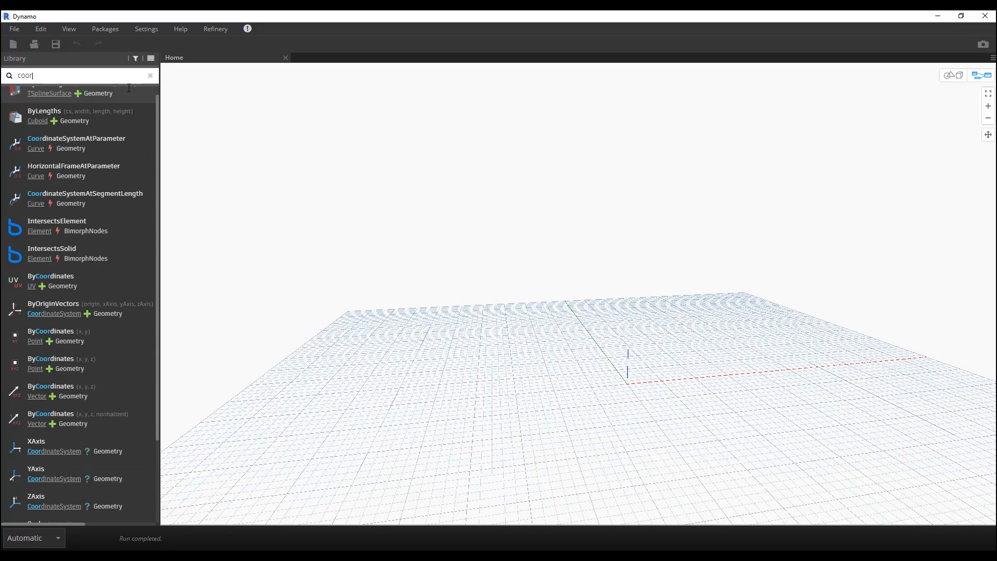
pyautogui.scroll(2, 117, 210)
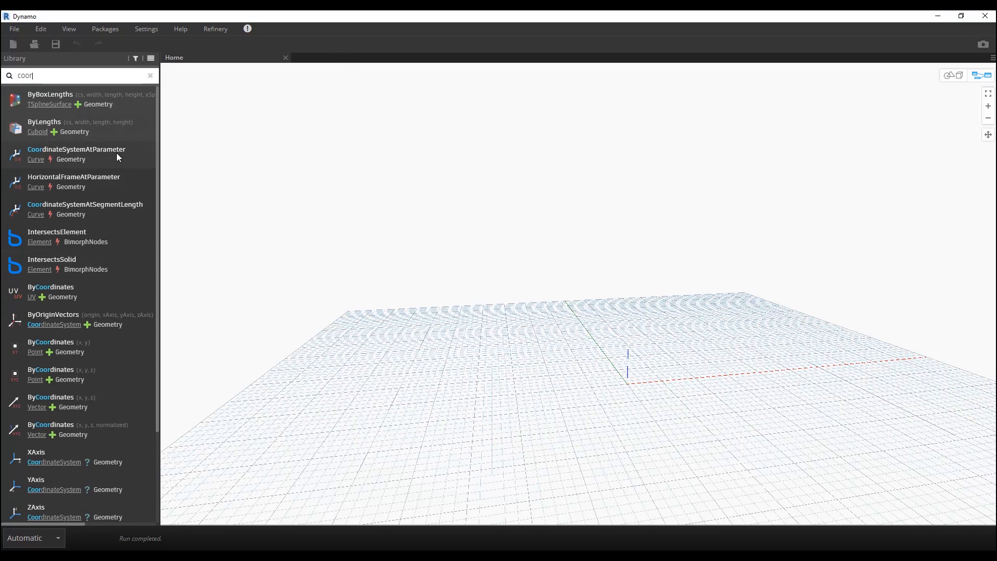
pyautogui.click(121, 344)
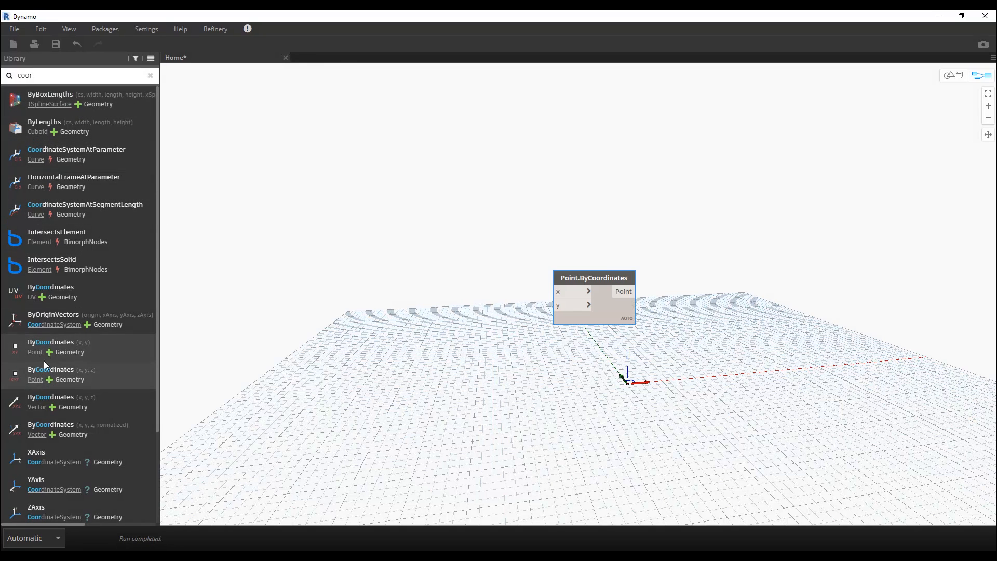
pyautogui.moveTo(80, 345)
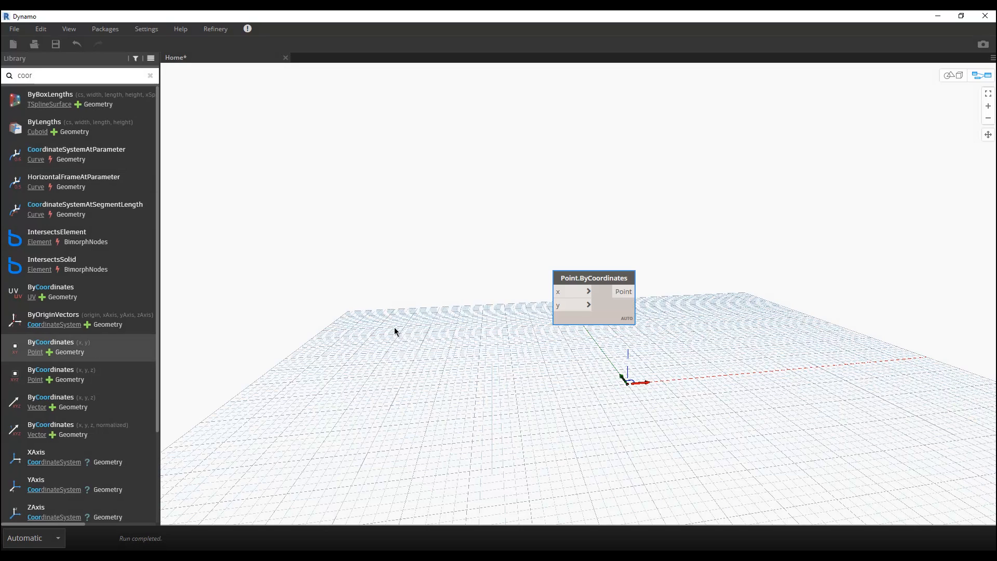
pyautogui.click(588, 291)
pyautogui.click(124, 372)
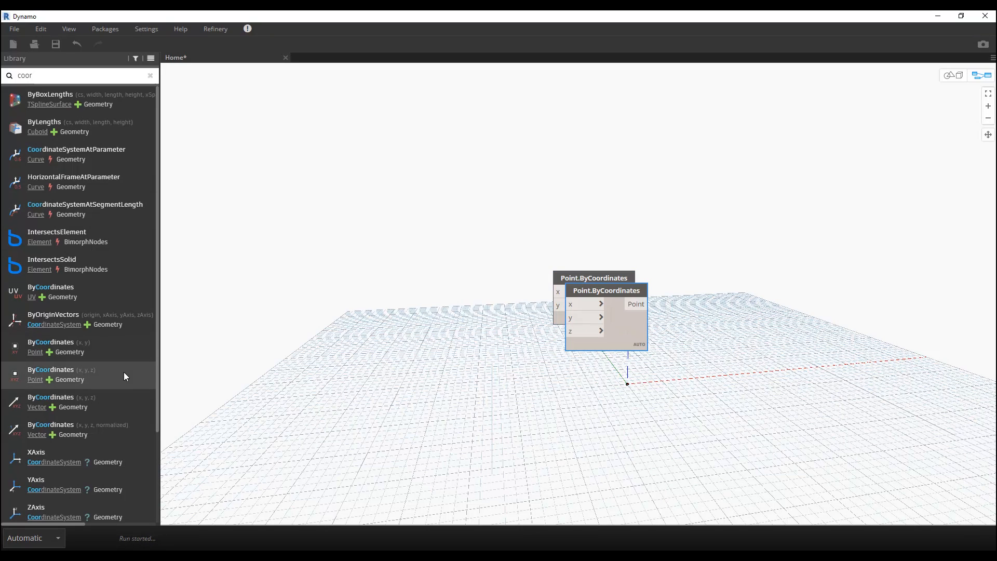
# Delete the x, y version of Point.ByCoordinates and move the x, y, z node to clear canvas space above the grid.
pyautogui.moveTo(602, 291); pyautogui.dragTo(499, 224)
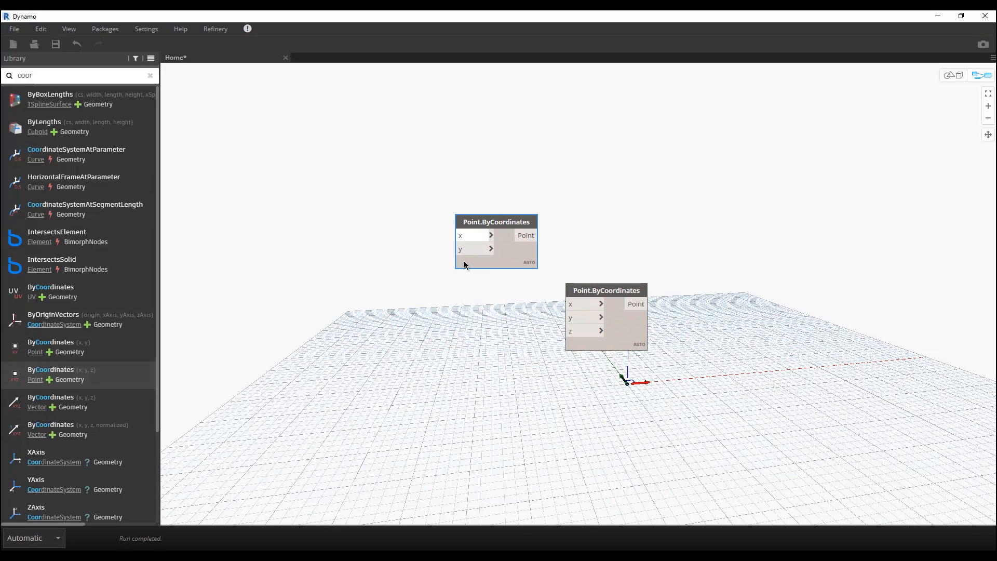
pyautogui.press('Delete')
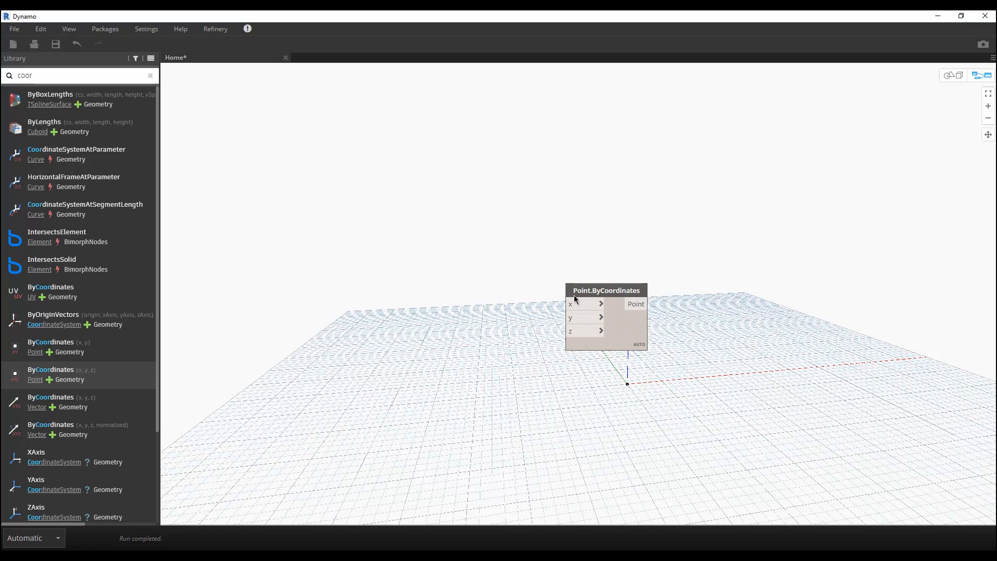
pyautogui.moveTo(595, 289); pyautogui.dragTo(405, 239)
pyautogui.moveTo(511, 360); pyautogui.dragTo(565, 317, button='middle')
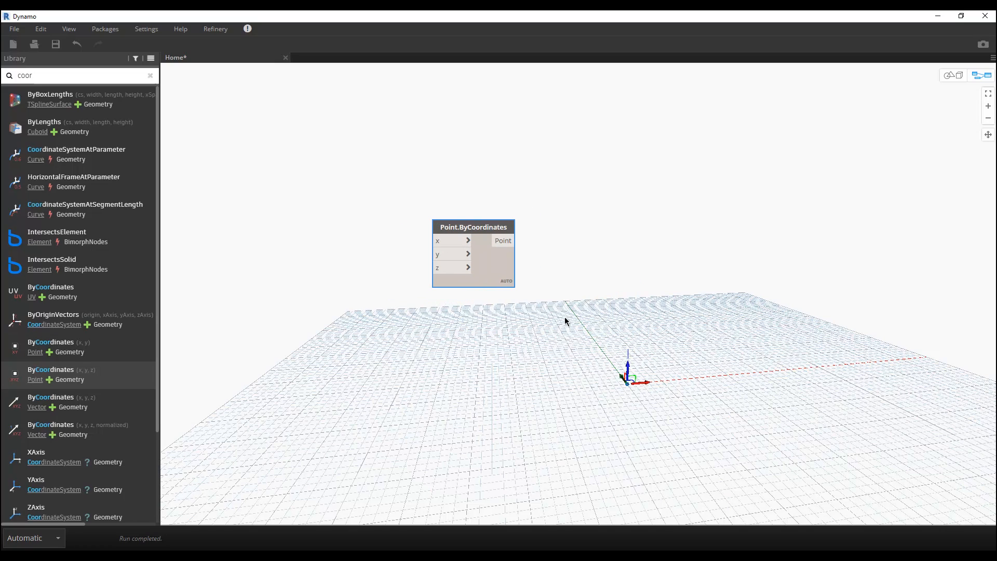
# Add an Integer Slider node and place it on the input side of the Point.ByCoordinates node.
pyautogui.rightClick(282, 231)
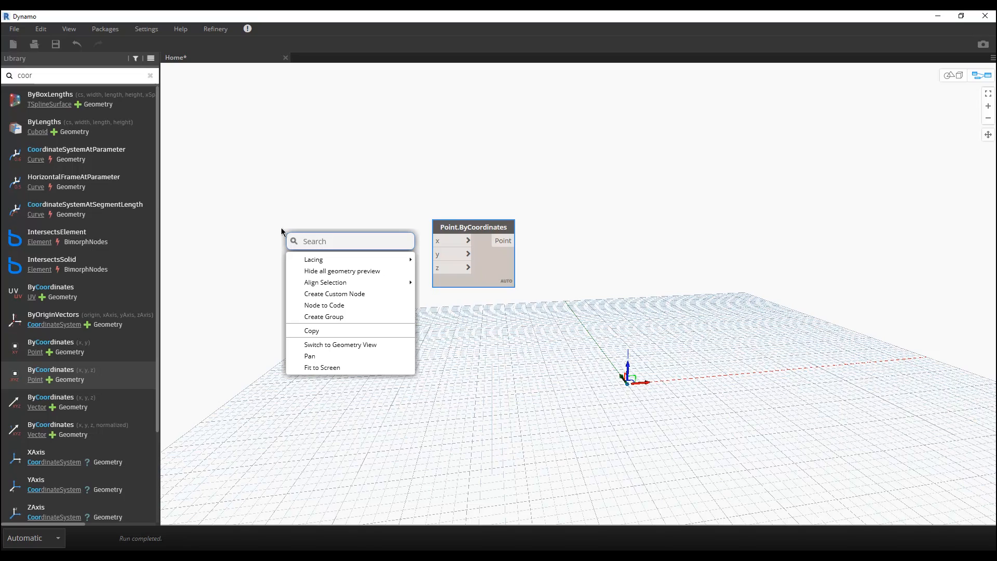
pyautogui.write('int')
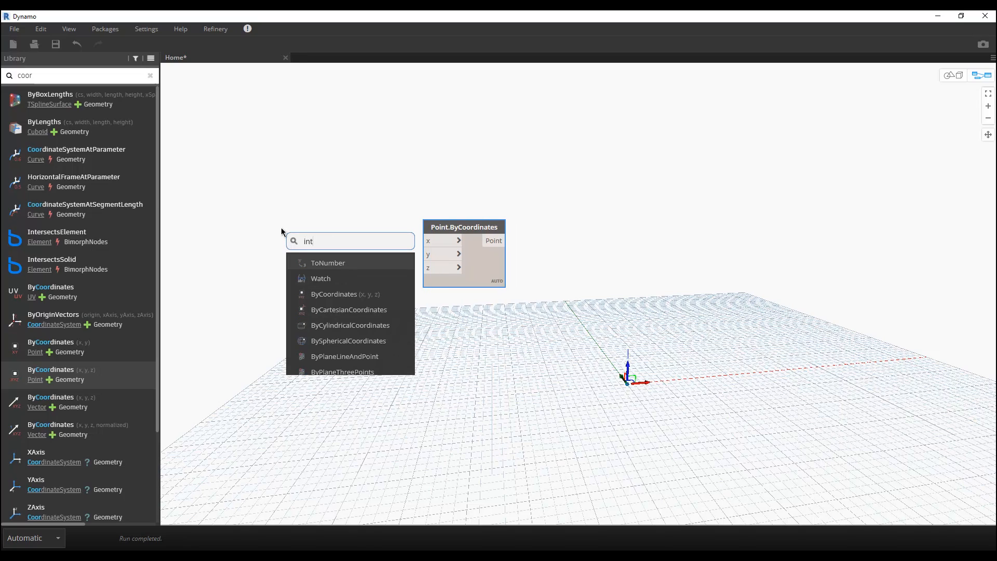
pyautogui.press('BackSpace')
pyautogui.press('BackSpace')
pyautogui.press('BackSpace')
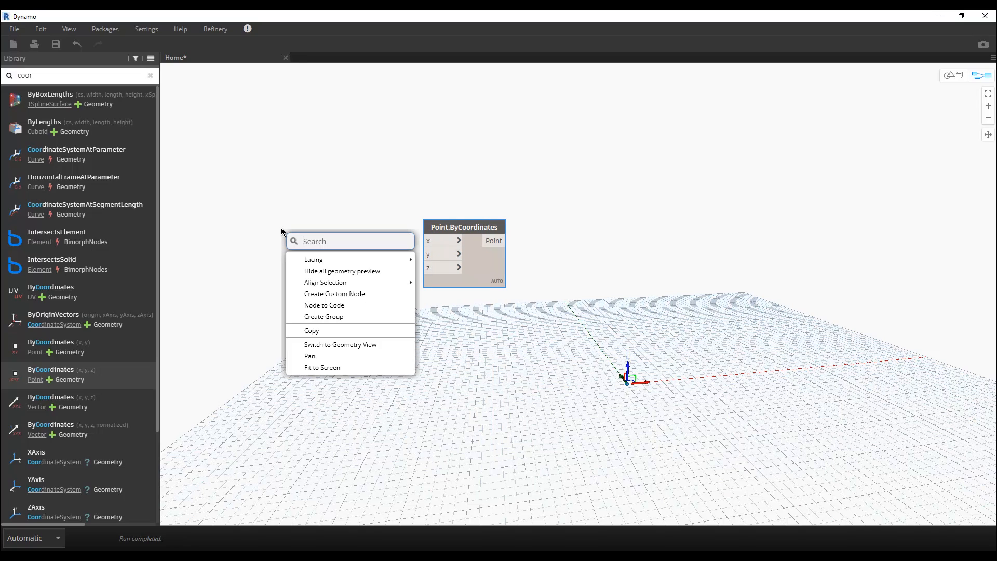
pyautogui.write('slid')
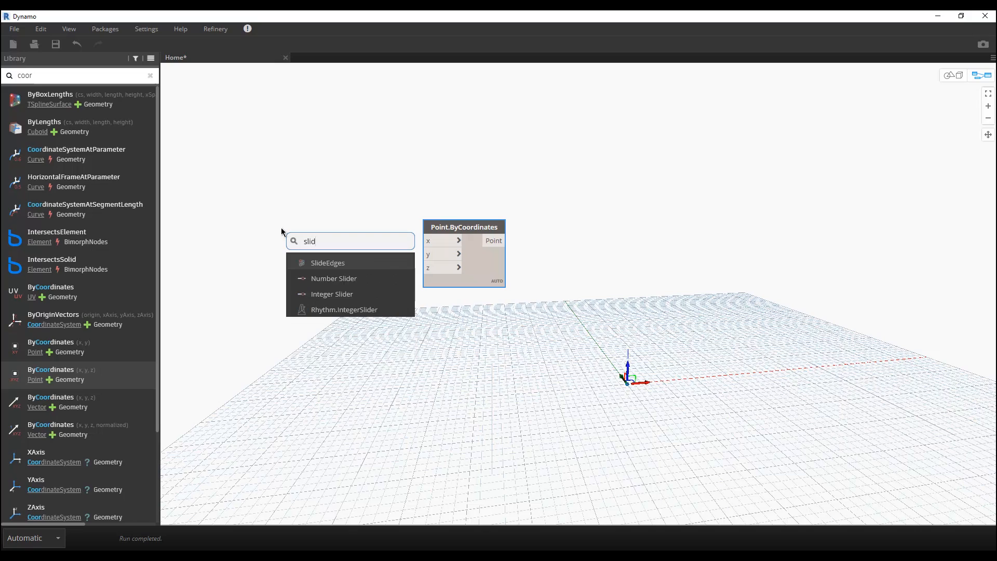
pyautogui.click(344, 299)
pyautogui.moveTo(428, 315); pyautogui.dragTo(266, 233)
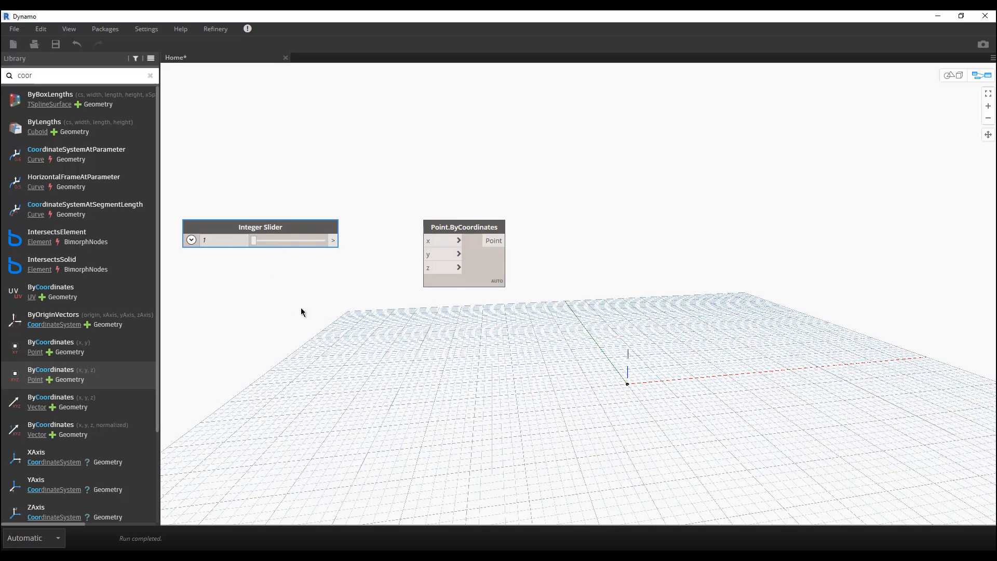
pyautogui.moveTo(410, 345); pyautogui.dragTo(486, 342, button='middle')
pyautogui.moveTo(372, 222); pyautogui.dragTo(356, 209)
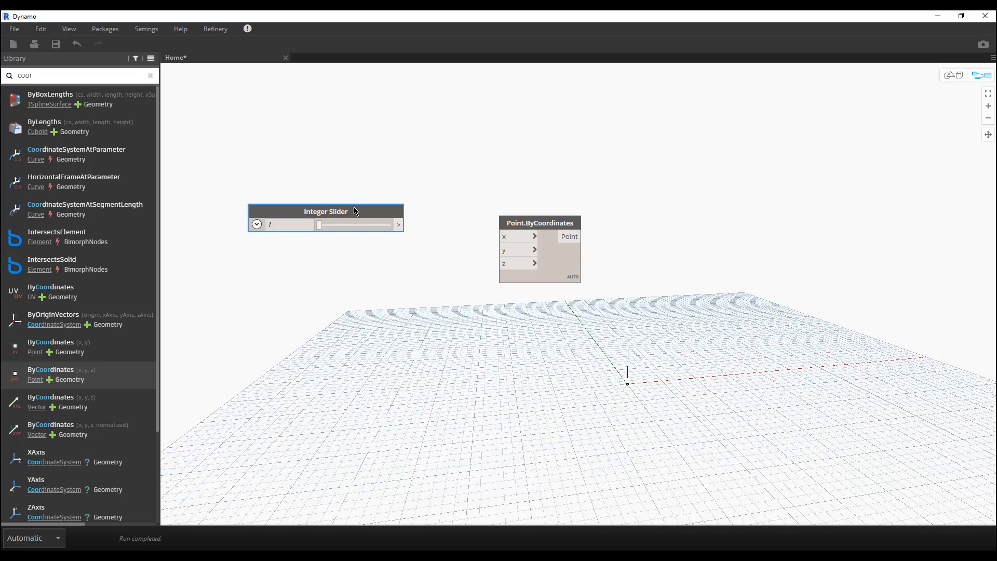
# Set the integer slider's maximum to 300 and collapse its range settings.
pyautogui.click(257, 224)
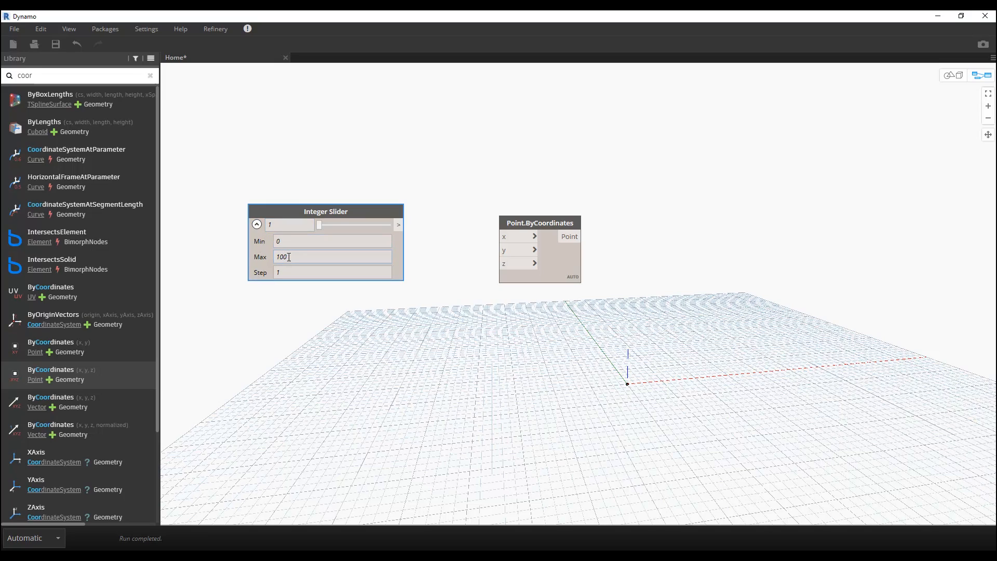
pyautogui.click(287, 257)
pyautogui.write('300')
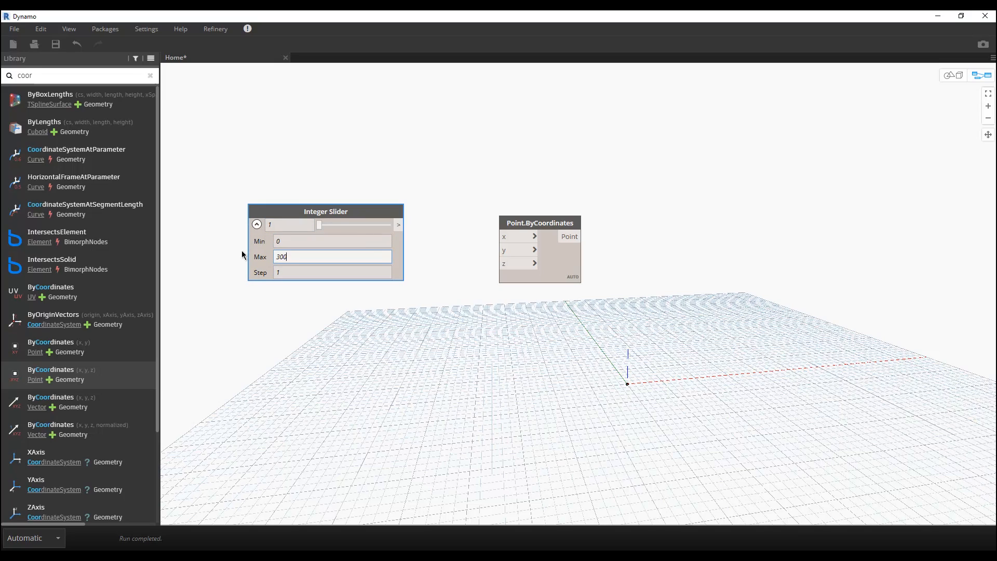
pyautogui.doubleClick(283, 257)
pyautogui.click(303, 332)
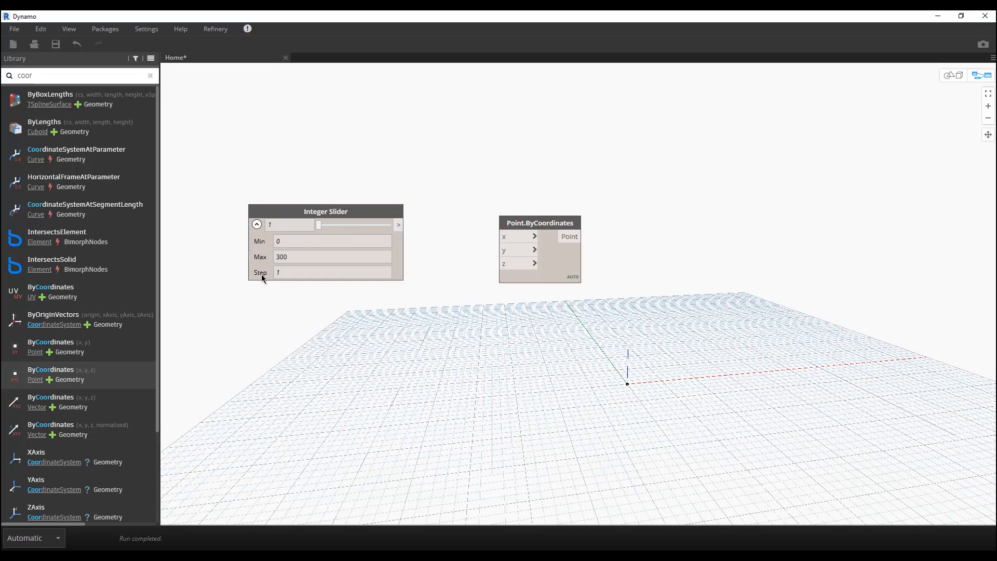
pyautogui.click(257, 224)
# Rename the integer slider node as B1-X.
pyautogui.doubleClick(340, 211)
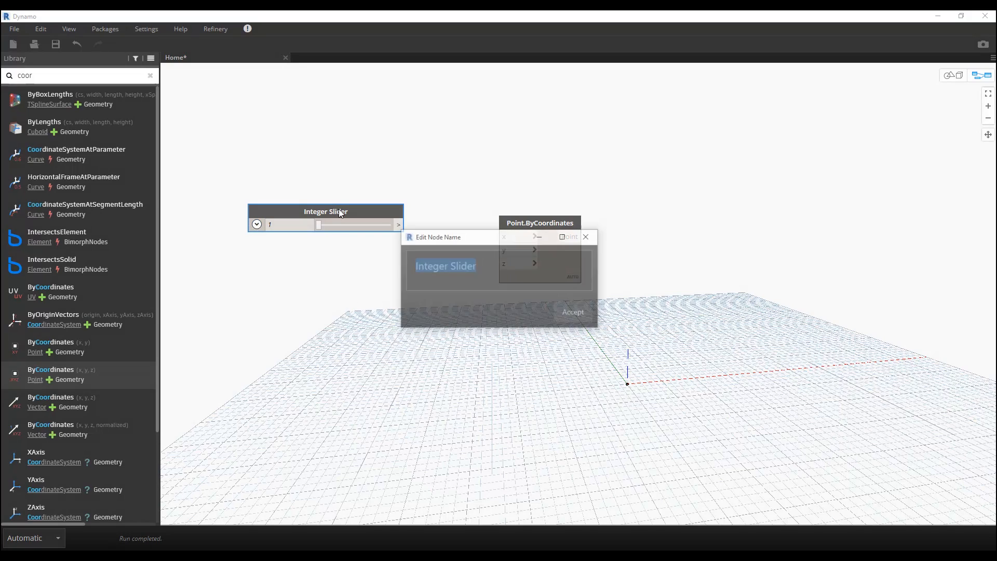
pyautogui.write('B')
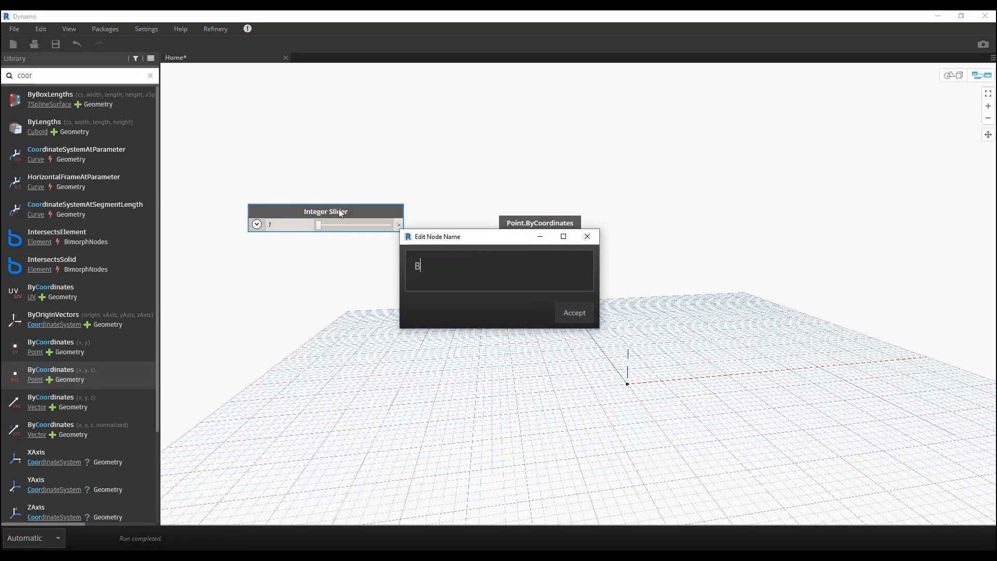
pyautogui.write('1_X')
pyautogui.press('BackSpace')
pyautogui.press('BackSpace')
pyautogui.write('-X')
pyautogui.click(578, 311)
# Connect the B1-X slider to the x input of Point.ByCoordinates and set the slider to 0.
pyautogui.click(398, 224)
pyautogui.click(500, 236)
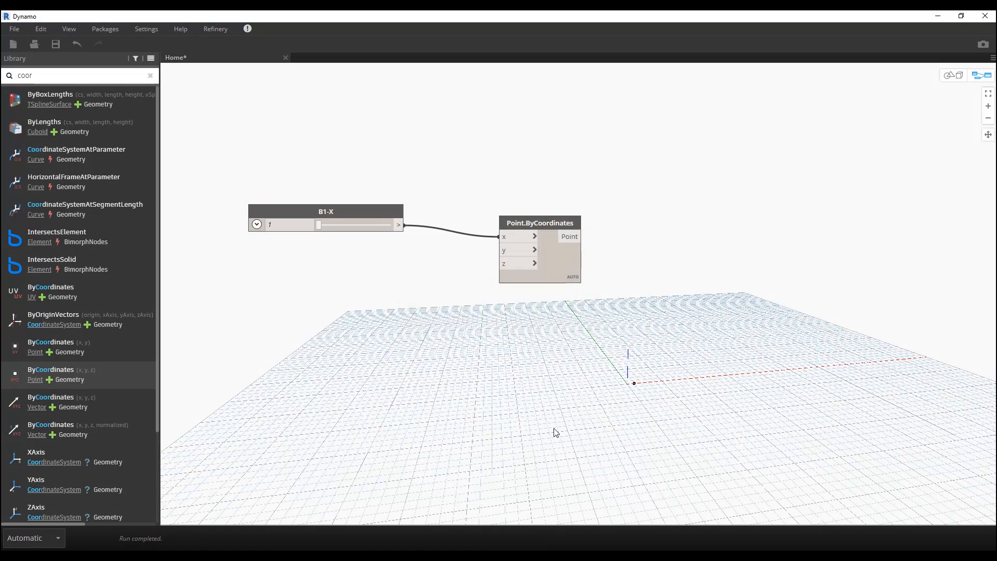
pyautogui.moveTo(321, 226)
pyautogui.mouseDown()
pyautogui.moveTo(331, 228)
pyautogui.moveTo(314, 228)
pyautogui.moveTo(340, 229)
pyautogui.mouseUp()
pyautogui.moveTo(313, 223); pyautogui.dragTo(313, 231)
# Duplicate the B1-X slider, place the copy beneath it, and rename the copy as B1-Y.
pyautogui.click(333, 208)
pyautogui.hotkey('ctrl', 'c')
pyautogui.hotkey('ctrl', 'v')
pyautogui.moveTo(438, 218); pyautogui.dragTo(281, 273)
pyautogui.doubleClick(344, 275)
pyautogui.click(447, 266)
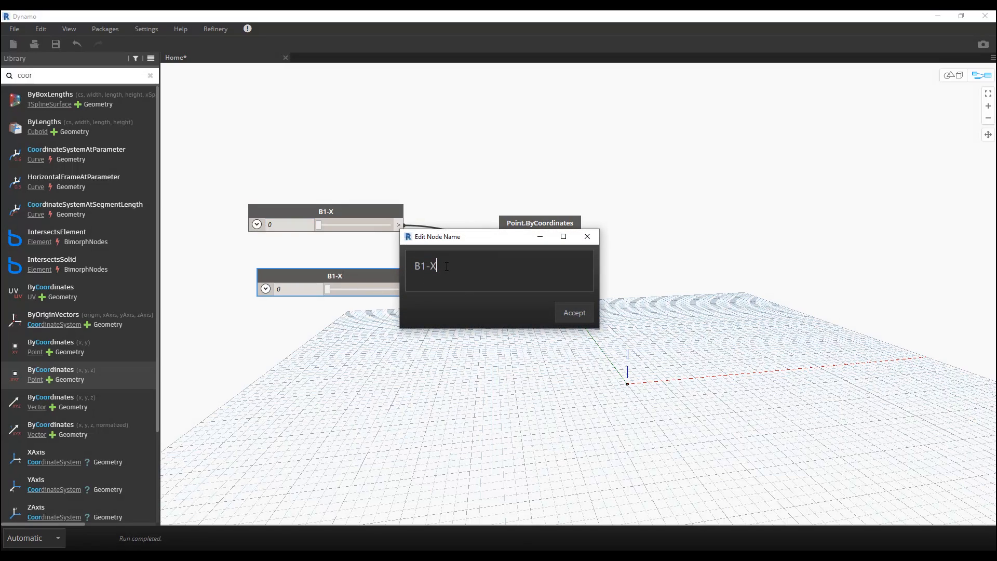
pyautogui.write('Y')
pyautogui.click(571, 311)
# Connect the B1-Y slider to the y input of Point.ByCoordinates and align it directly under B1-X.
pyautogui.moveTo(408, 289); pyautogui.dragTo(497, 250)
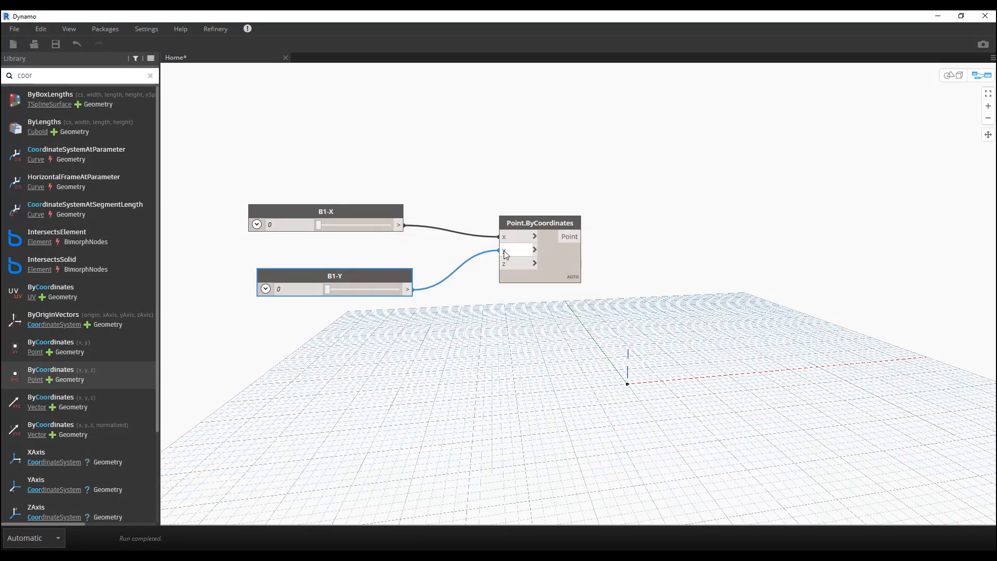
pyautogui.moveTo(367, 278); pyautogui.dragTo(360, 251)
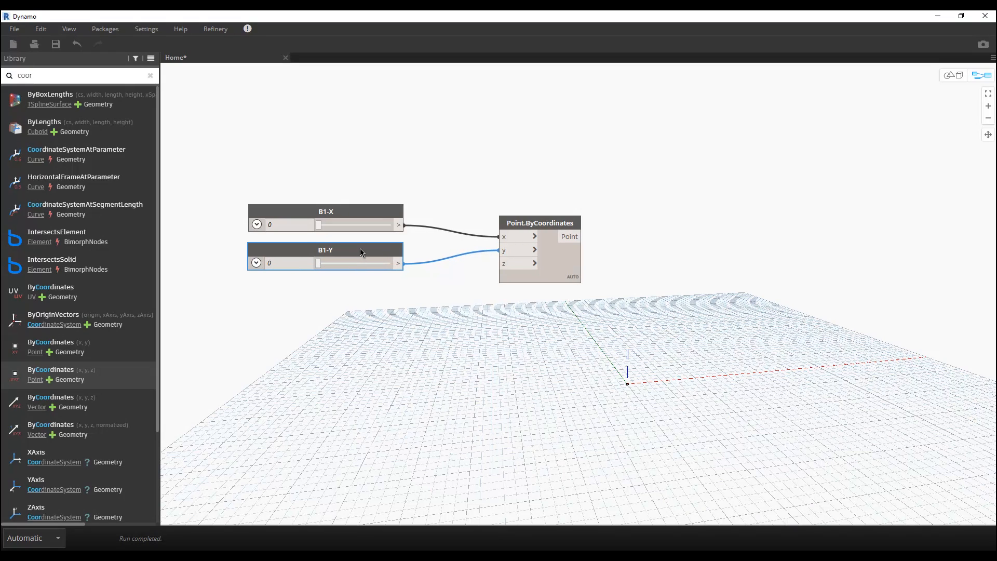
pyautogui.click(388, 293)
# Add a Cuboid.ByLengths node with origin, width, length and height inputs, and move Point.ByCoordinates closer to the sliders.
pyautogui.moveTo(669, 329); pyautogui.dragTo(509, 347, button='middle')
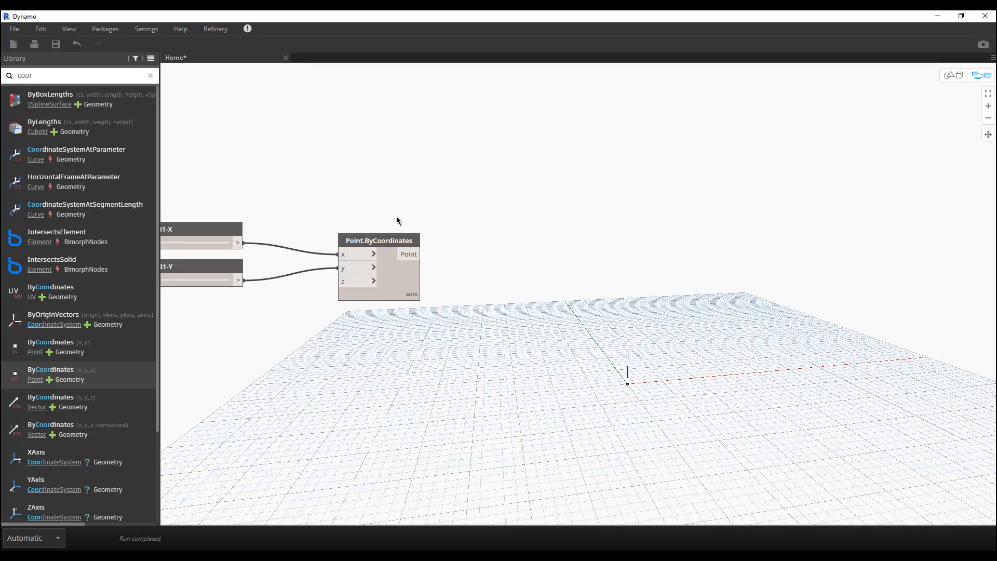
pyautogui.moveTo(62, 74); pyautogui.dragTo(3, 61)
pyautogui.write('cub')
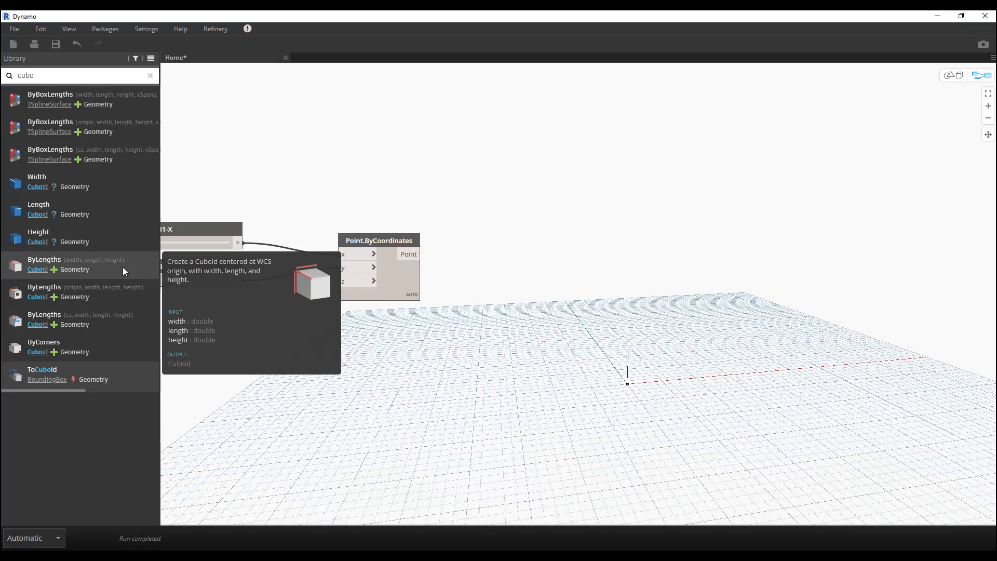
pyautogui.click(127, 294)
pyautogui.moveTo(597, 318); pyautogui.dragTo(529, 312)
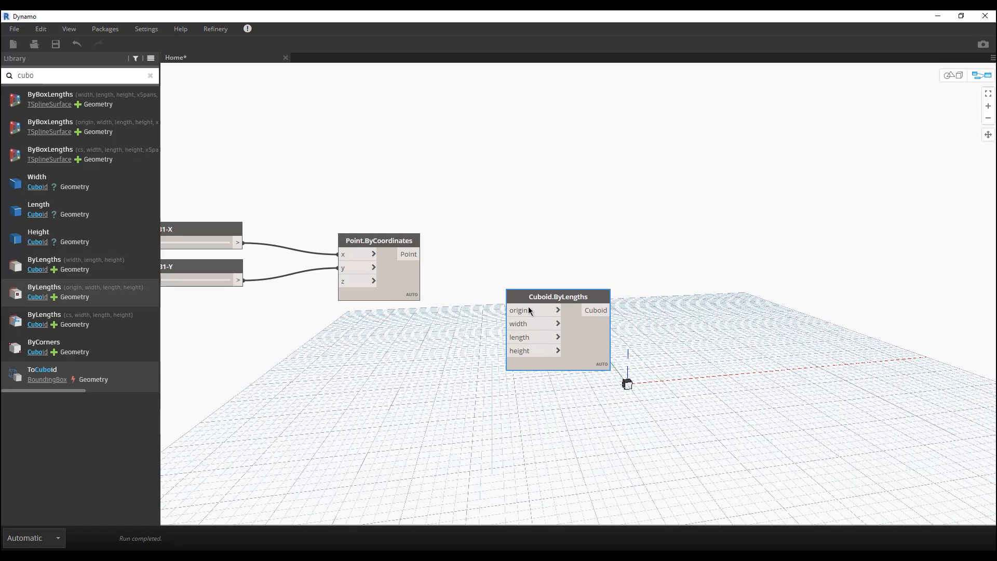
pyautogui.moveTo(388, 241); pyautogui.dragTo(330, 229)
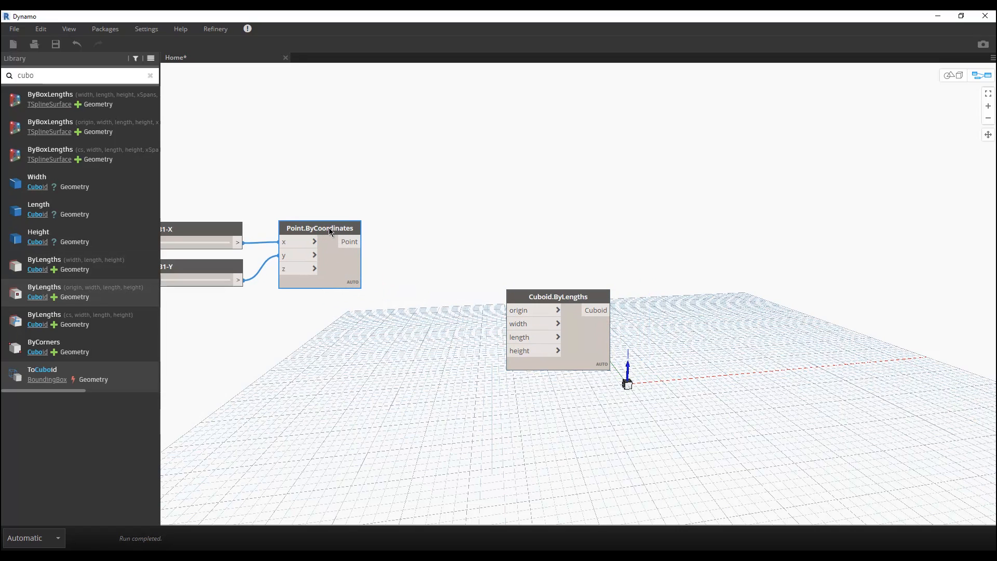
# Connect the Point output of Point.ByCoordinates to the origin input of Cuboid.ByLengths, and move the cuboid node closer to it.
pyautogui.click(349, 242)
pyautogui.click(509, 310)
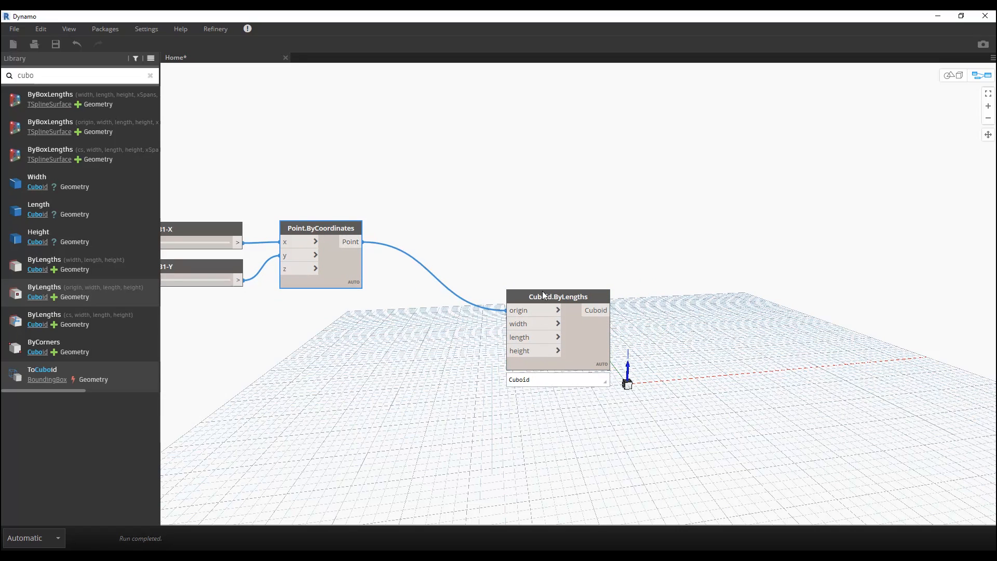
pyautogui.moveTo(541, 297); pyautogui.dragTo(468, 312)
pyautogui.moveTo(596, 347); pyautogui.dragTo(616, 276, button='middle')
pyautogui.moveTo(364, 281); pyautogui.dragTo(431, 273, button='middle')
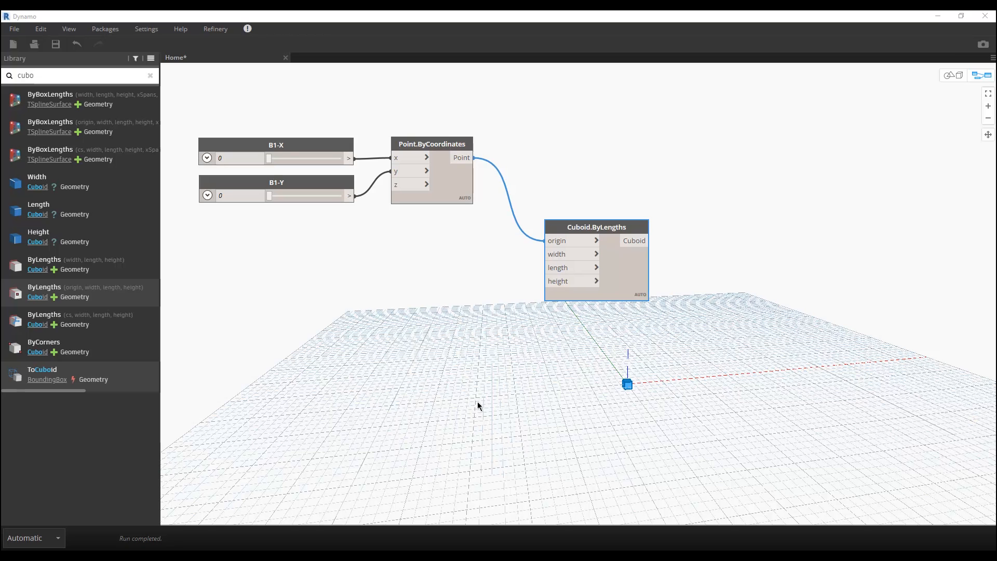
pyautogui.click(464, 368)
pyautogui.moveTo(515, 350); pyautogui.dragTo(495, 350, button='middle')
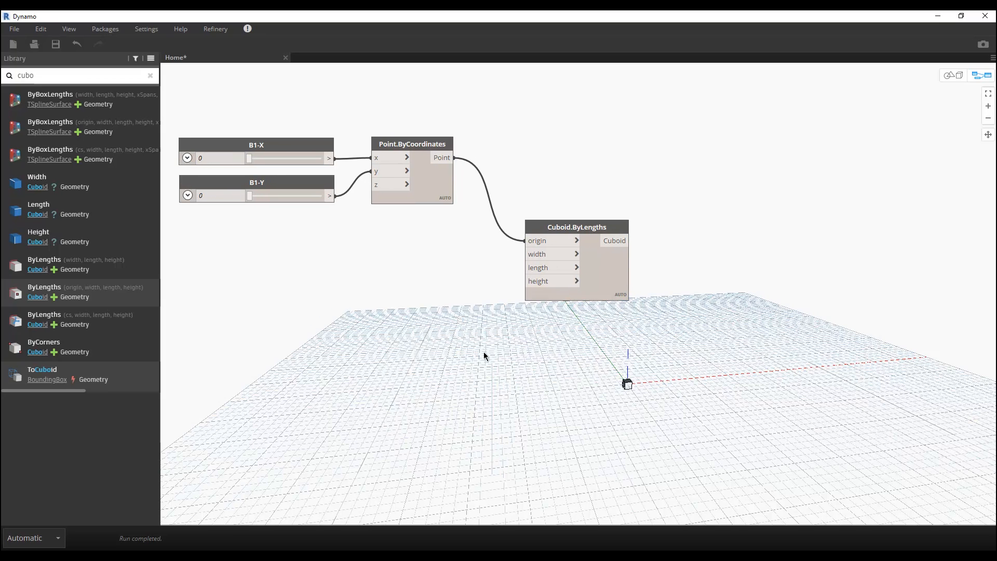
# Add a Code Block containing the value 50 below Point.ByCoordinates.
pyautogui.doubleClick(435, 273)
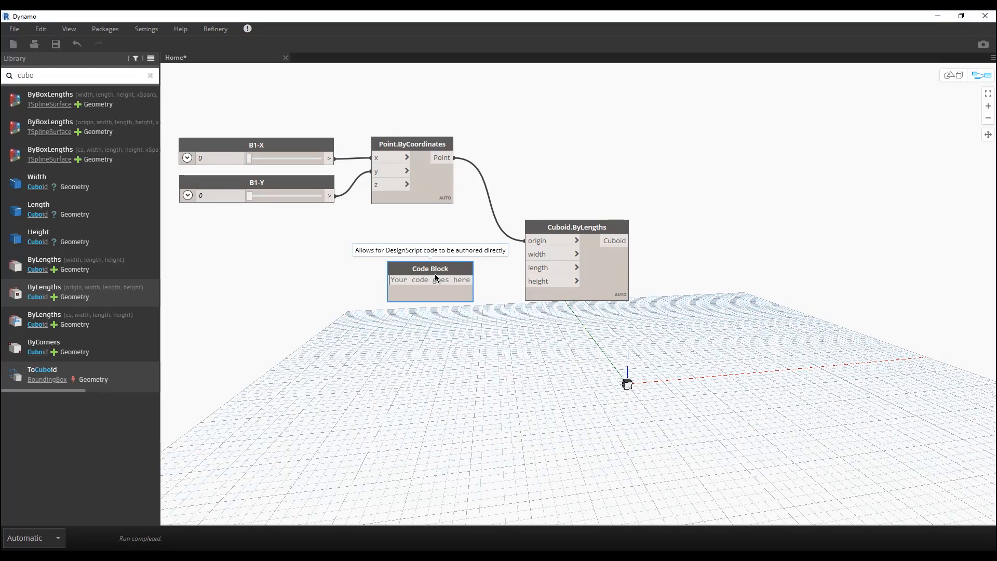
pyautogui.write('50')
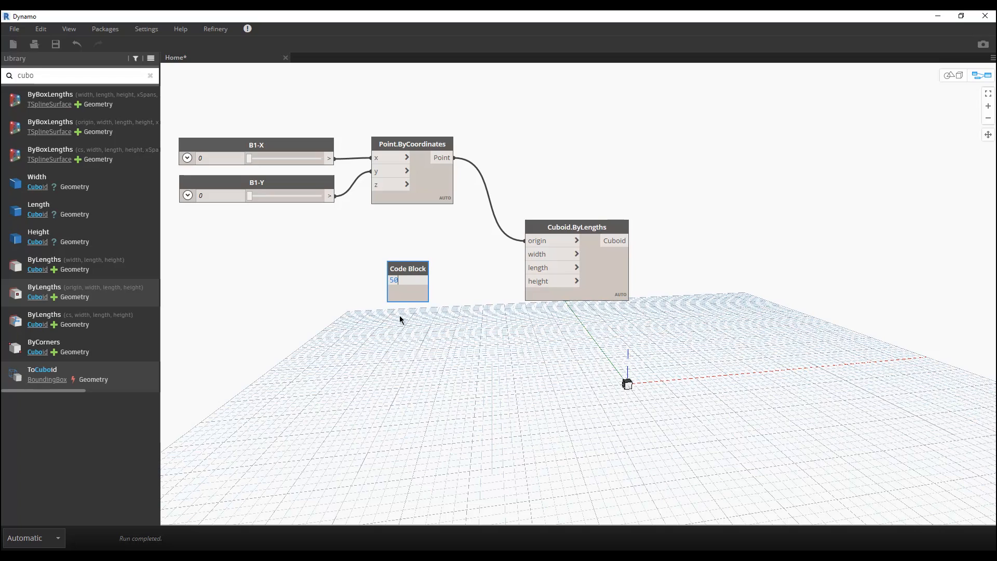
pyautogui.click(438, 336)
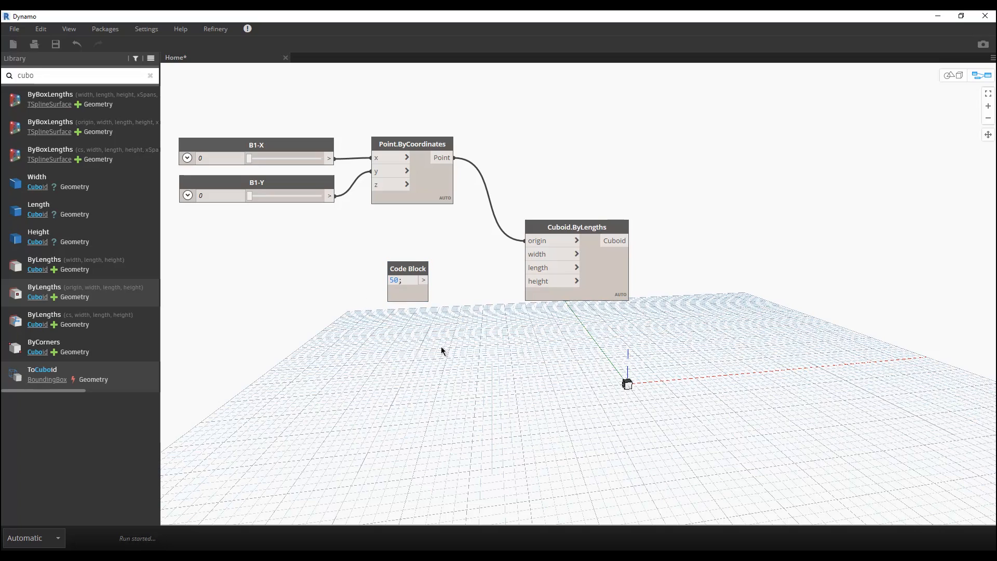
# Connect the 50 Code Block to the width and length inputs of Cuboid.ByLengths, keeping the Point output wired to origin.
pyautogui.click(425, 281)
pyautogui.click(526, 244)
pyautogui.click(527, 243)
pyautogui.click(537, 255)
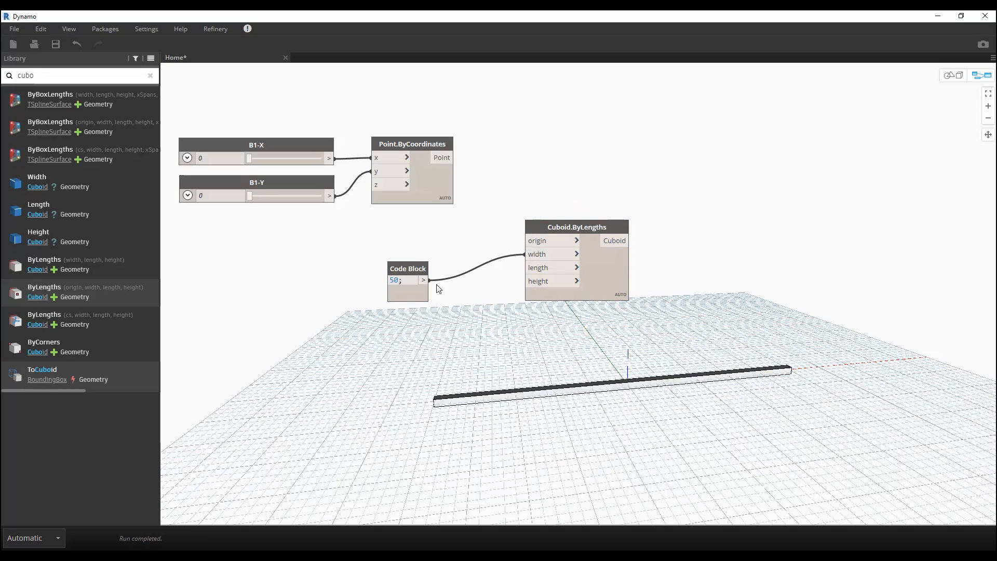
pyautogui.click(424, 281)
pyautogui.click(534, 267)
pyautogui.click(444, 158)
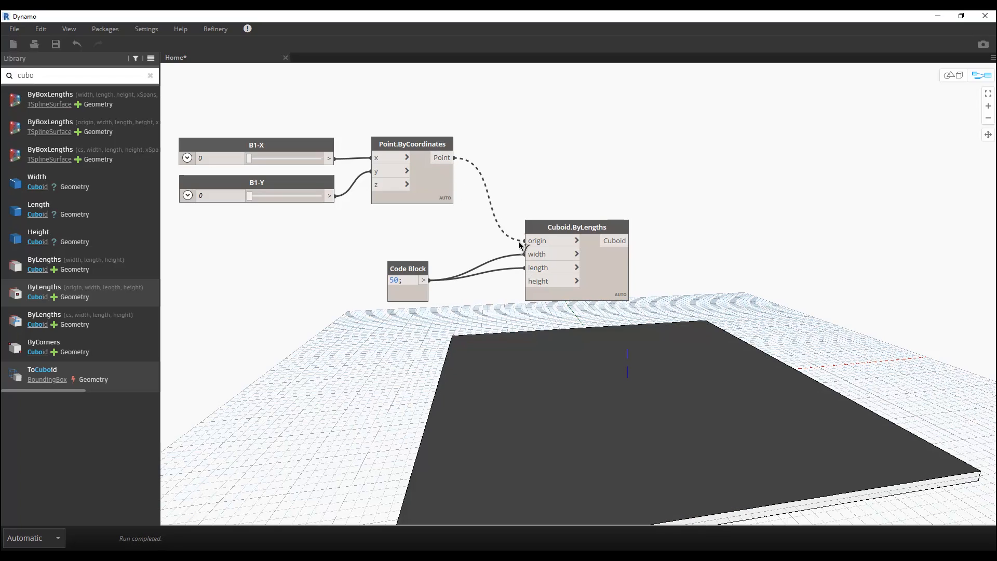
pyautogui.click(530, 242)
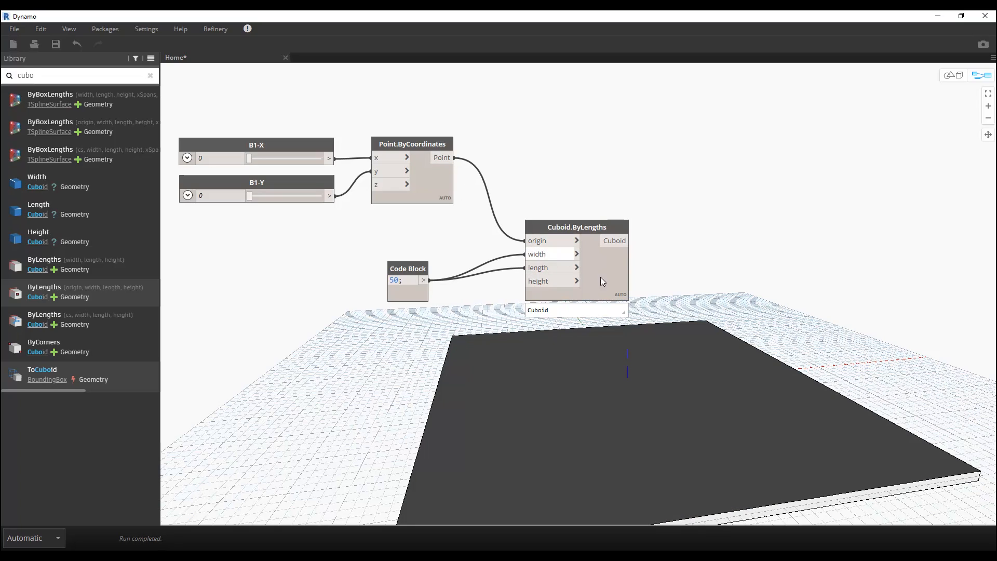
# Move the Code Block closer to Cuboid.ByLengths, and place a duplicate of the B1-Y slider below the existing sliders.
pyautogui.scroll(-3, 733, 344)
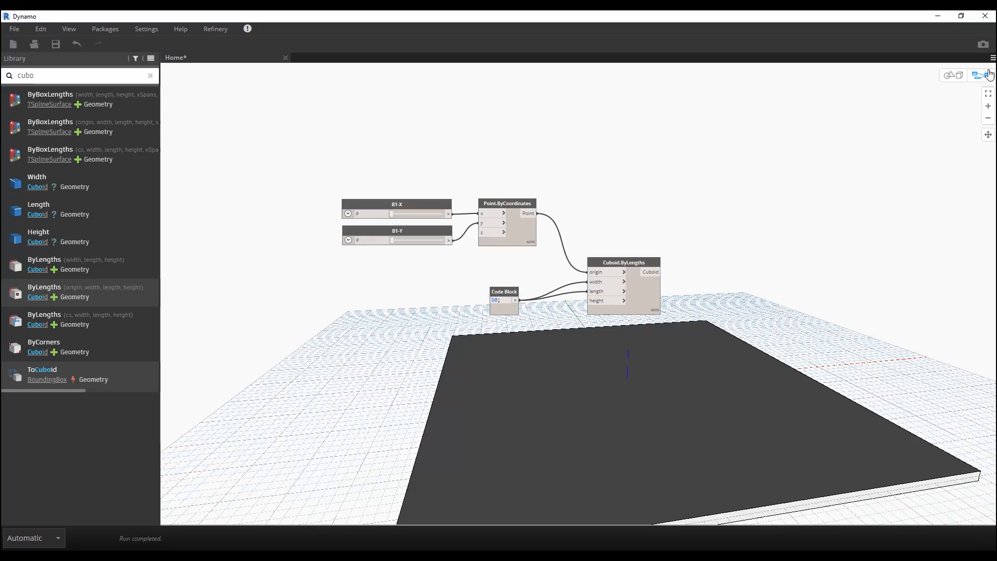
pyautogui.moveTo(501, 291); pyautogui.dragTo(511, 272)
pyautogui.moveTo(478, 358); pyautogui.dragTo(442, 315, button='middle')
pyautogui.click(381, 202)
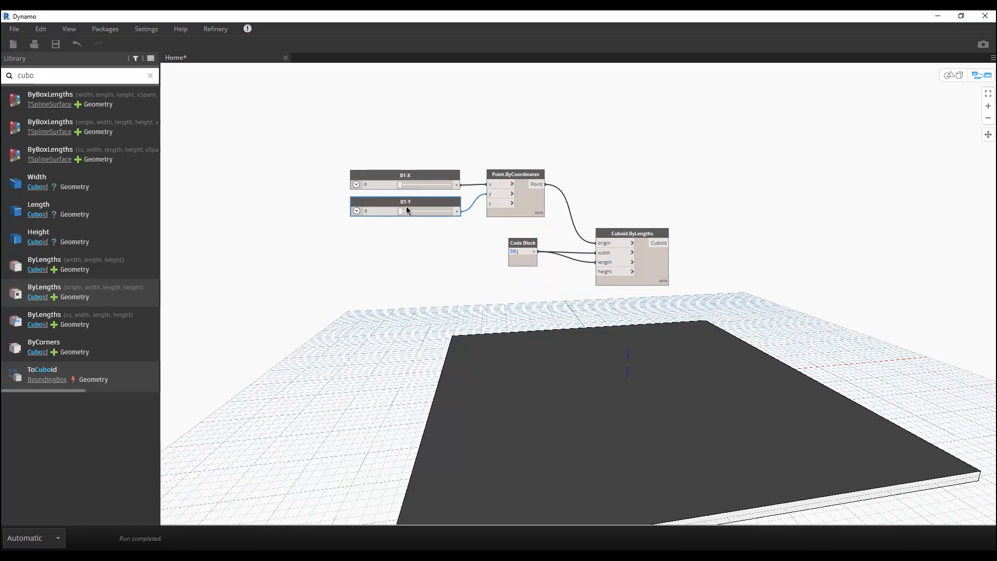
pyautogui.hotkey('ctrl', 'c')
pyautogui.hotkey('ctrl', 'v')
pyautogui.moveTo(482, 214); pyautogui.dragTo(365, 276)
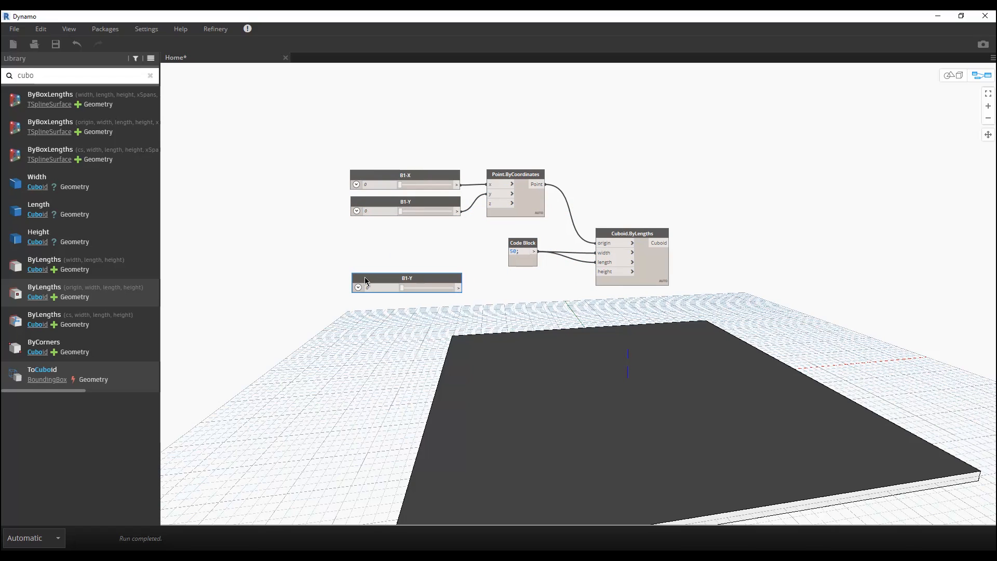
# Rename the duplicated B1-Y slider as B1-Height.
pyautogui.doubleClick(413, 281)
pyautogui.click(437, 266)
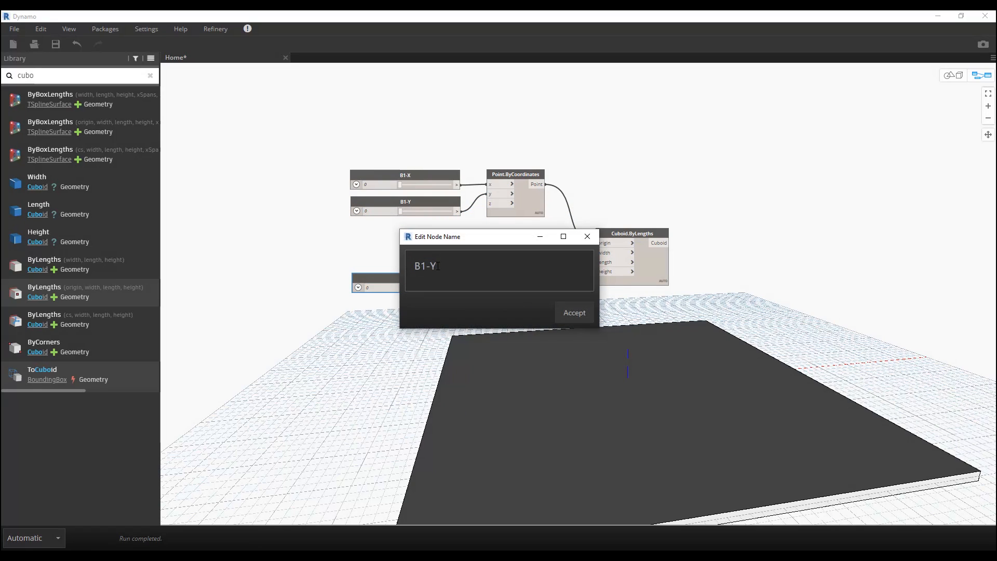
pyautogui.write('Heigh')
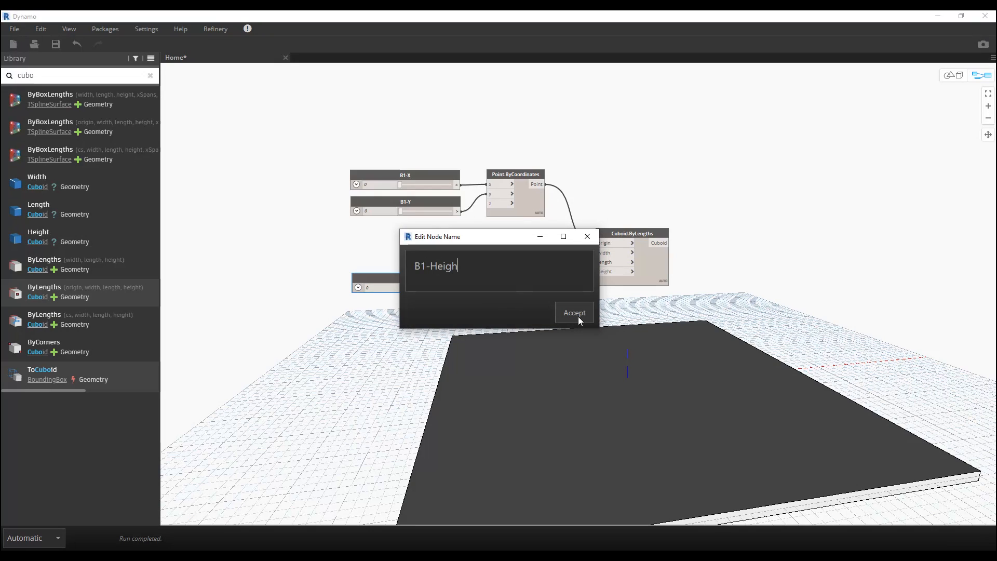
pyautogui.write('ty')
pyautogui.press('BackSpace')
pyautogui.write('t')
pyautogui.click(581, 313)
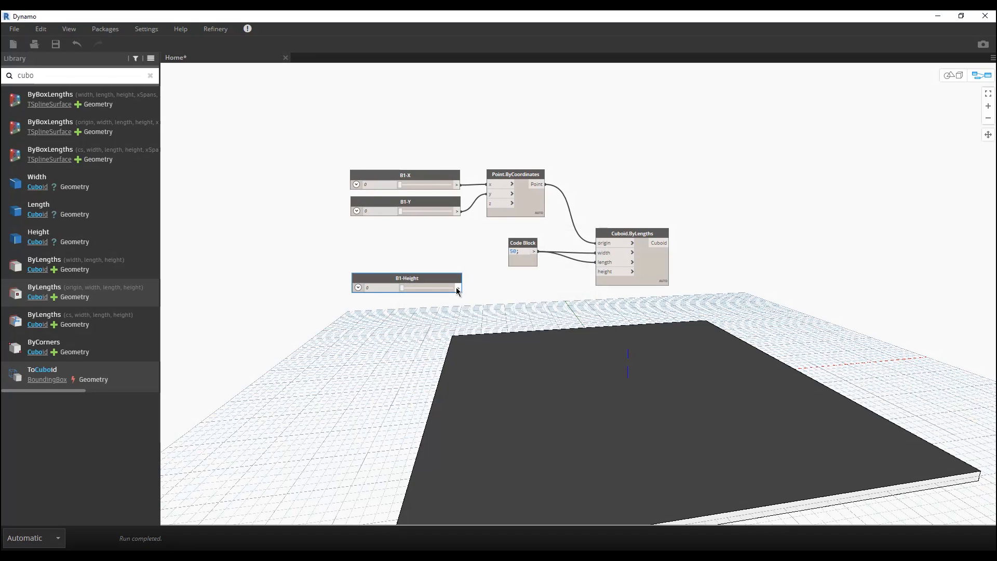
# Connect the B1-Height slider to the height input of Cuboid.ByLengths and raise the slider to about 81.
pyautogui.moveTo(459, 287); pyautogui.dragTo(596, 272)
pyautogui.click(596, 272)
pyautogui.moveTo(688, 318); pyautogui.dragTo(622, 294, button='middle')
pyautogui.moveTo(336, 264); pyautogui.dragTo(351, 272)
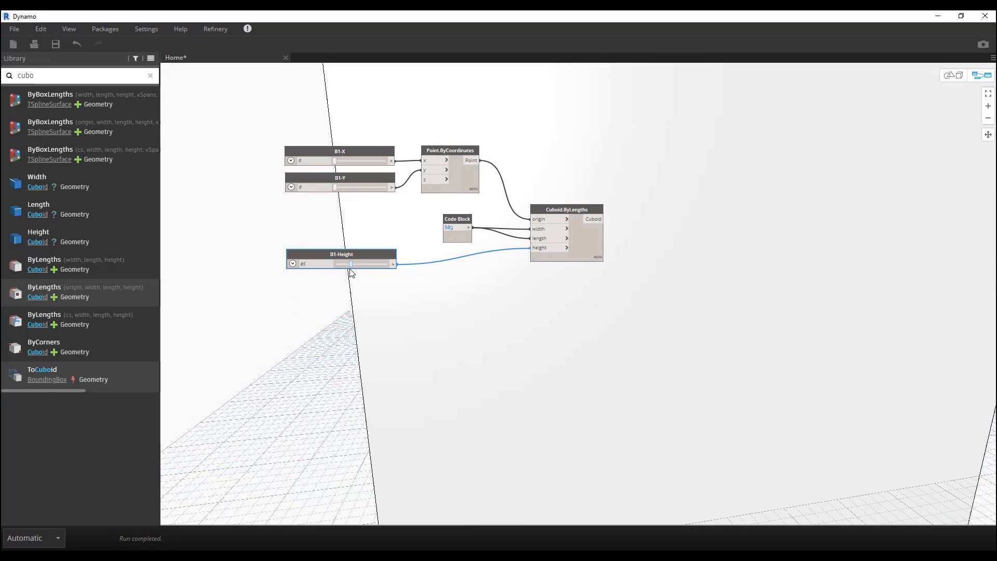
# Frame the whole cuboid in the background preview, and move Cuboid.ByLengths and the Code Block further away from the sliders.
pyautogui.click(948, 76)
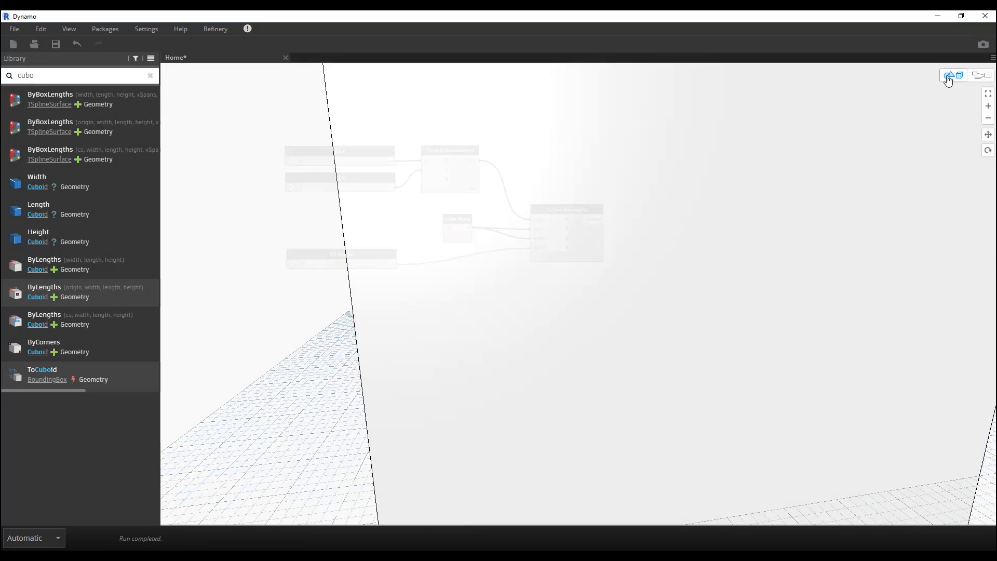
pyautogui.click(986, 94)
pyautogui.scroll(-3, 655, 305)
pyautogui.scroll(2, 655, 306)
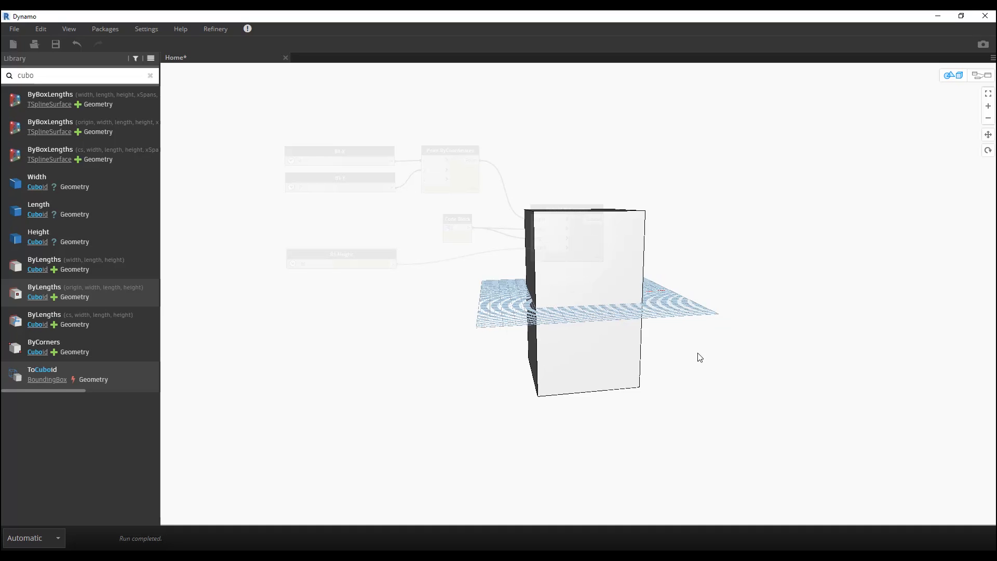
pyautogui.click(980, 75)
pyautogui.moveTo(519, 317); pyautogui.dragTo(516, 306, button='middle')
pyautogui.moveTo(552, 192); pyautogui.dragTo(643, 184)
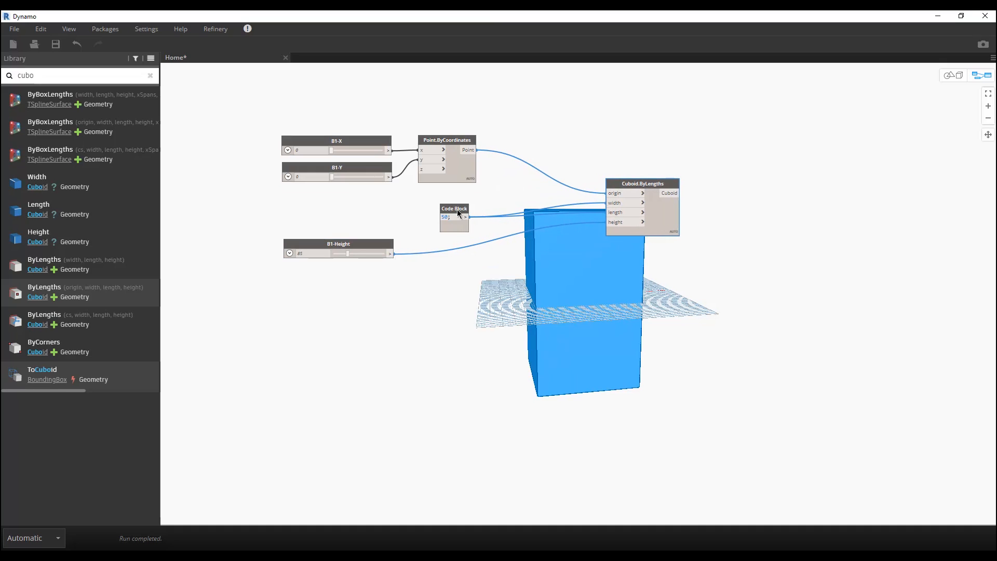
pyautogui.moveTo(458, 212); pyautogui.dragTo(498, 205)
pyautogui.click(630, 272)
pyautogui.moveTo(630, 271); pyautogui.dragTo(541, 281, button='middle')
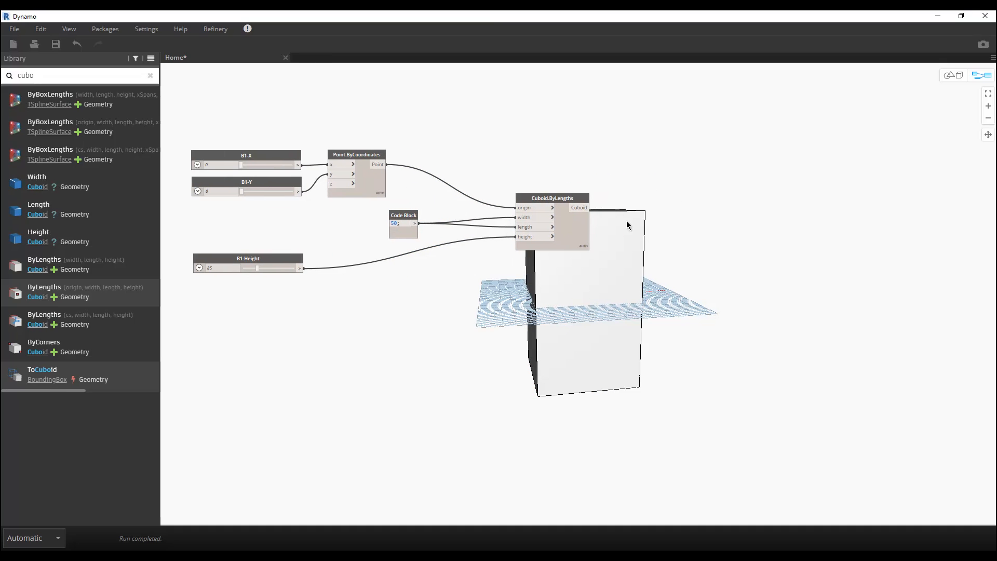
# Add a Geometry.Translate node with x, y and z translation inputs, and connect the Cuboid output to its geometry input.
pyautogui.moveTo(630, 222); pyautogui.dragTo(494, 252, button='middle')
pyautogui.doubleClick(26, 75)
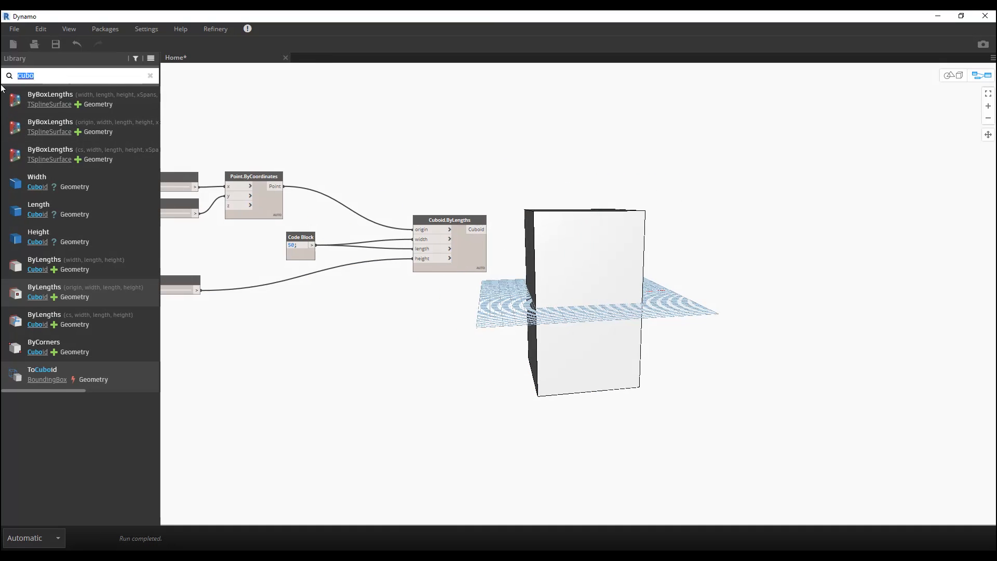
pyautogui.write('move')
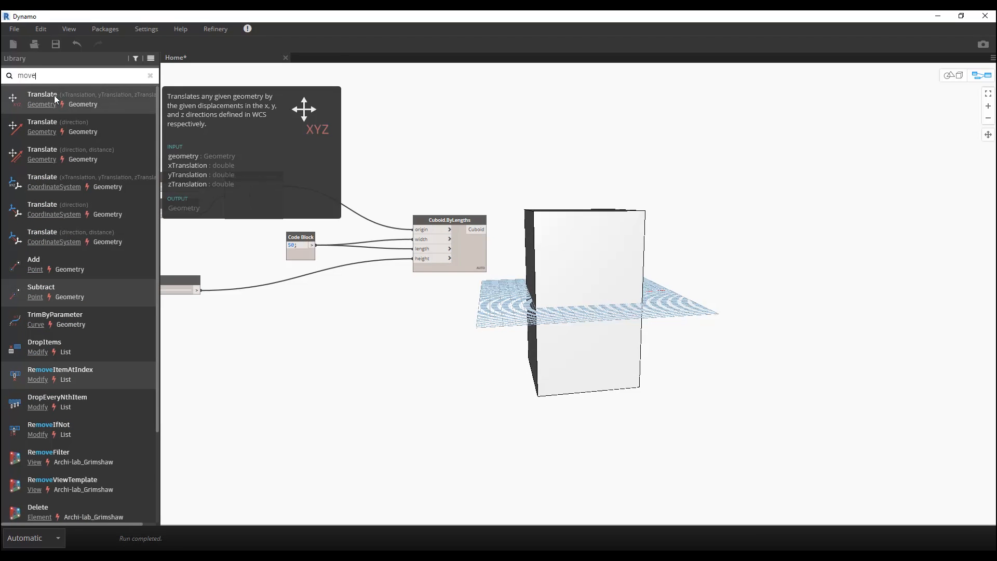
pyautogui.click(54, 95)
pyautogui.moveTo(621, 319); pyautogui.dragTo(590, 284)
pyautogui.moveTo(486, 229); pyautogui.dragTo(569, 294)
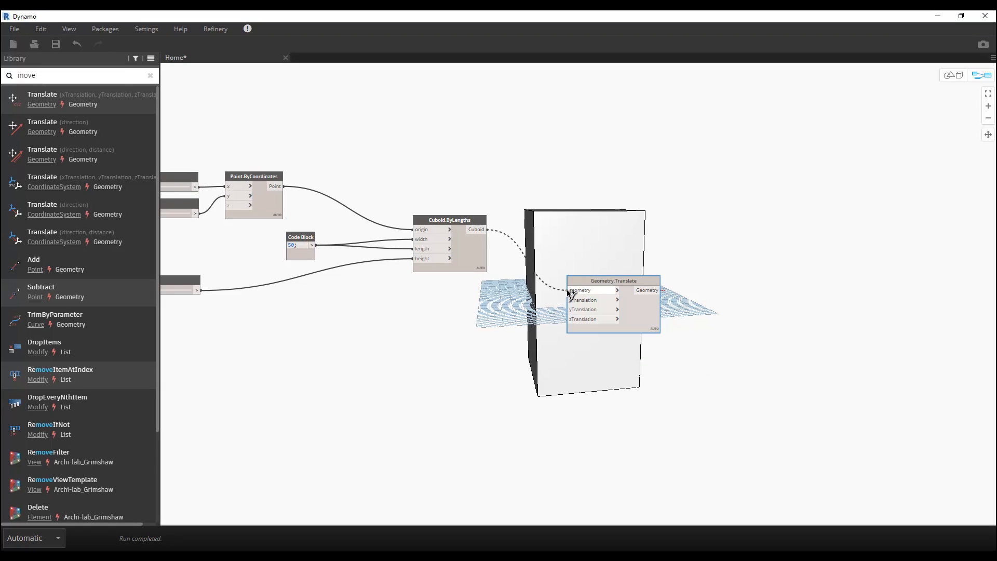
pyautogui.click(568, 293)
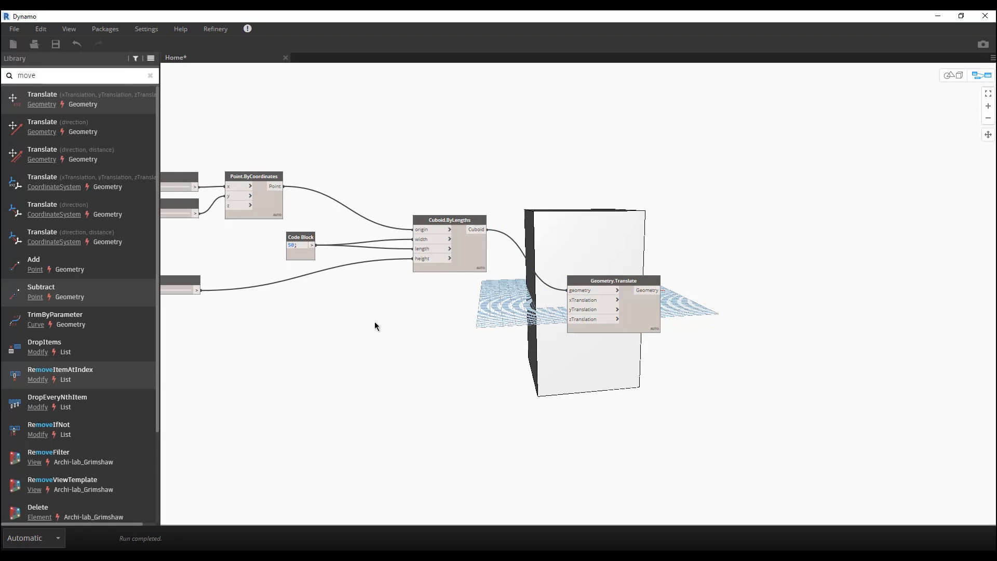
# Connect the B1-Height slider to the zTranslation input of Geometry.Translate, and shift that node slightly away from the cuboid node.
pyautogui.moveTo(374, 322); pyautogui.dragTo(425, 310, button='middle')
pyautogui.click(247, 279)
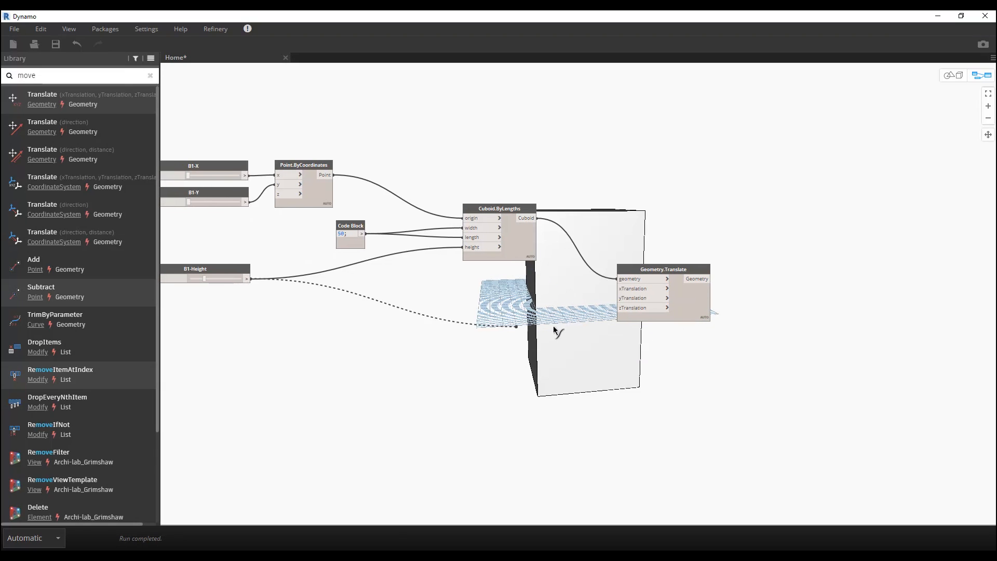
pyautogui.click(617, 307)
pyautogui.moveTo(650, 273); pyautogui.dragTo(665, 261)
pyautogui.click(712, 212)
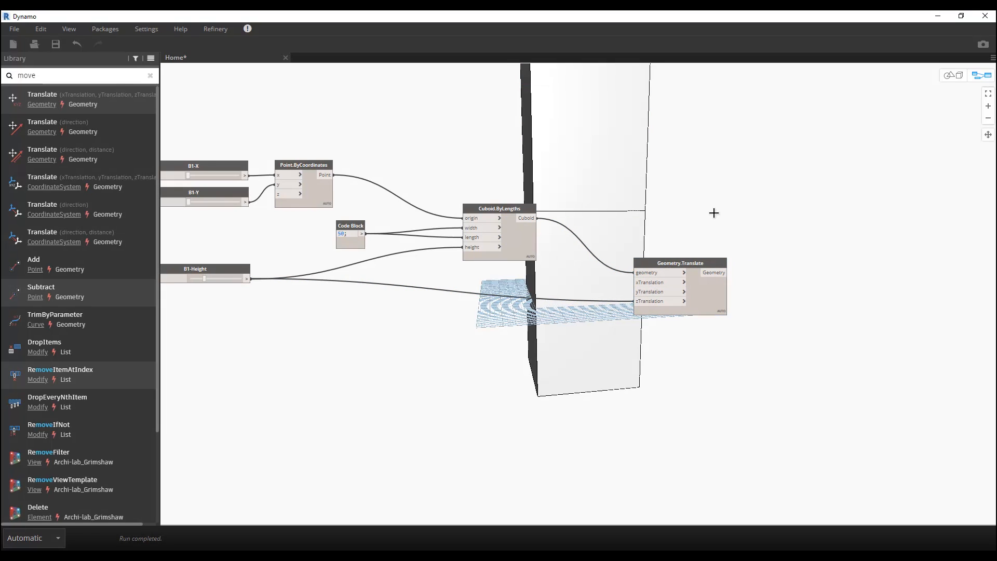
# Compare the geometry of Cuboid.ByLengths and Geometry.Translate in the background, and turn off the preview of Cuboid.ByLengths.
pyautogui.moveTo(689, 241); pyautogui.dragTo(623, 311, button='middle')
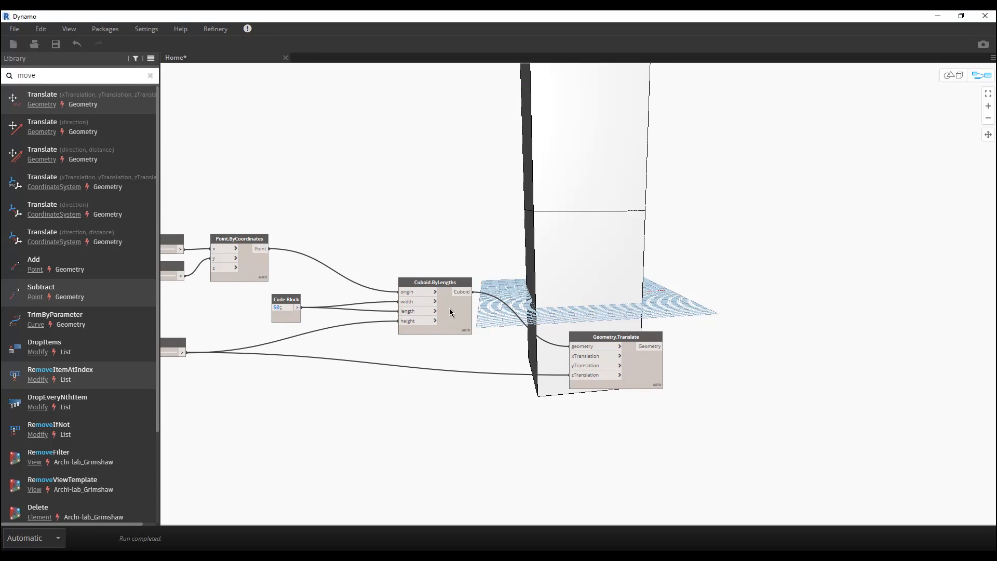
pyautogui.moveTo(450, 308)
pyautogui.moveTo(447, 308); pyautogui.dragTo(445, 307)
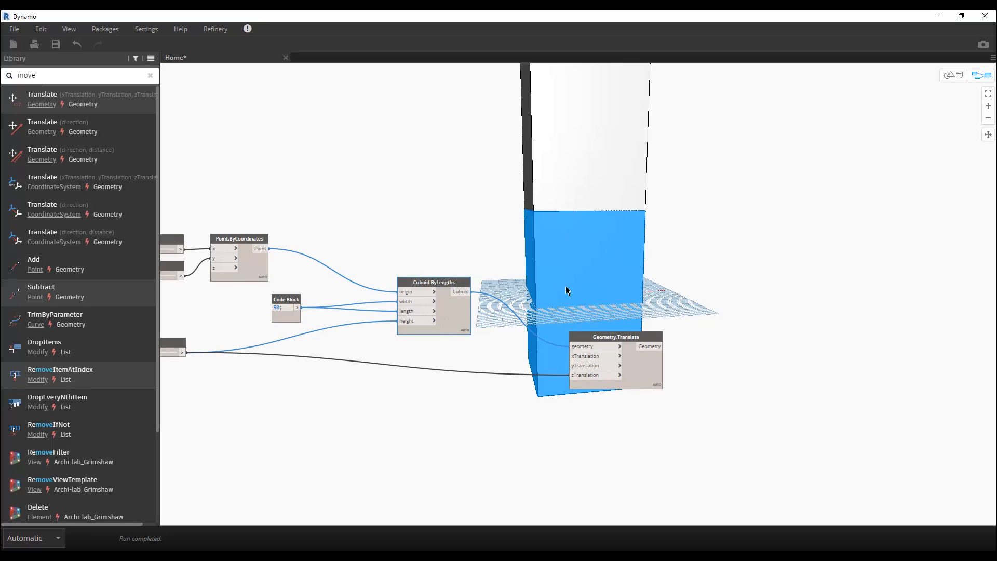
pyautogui.click(637, 369)
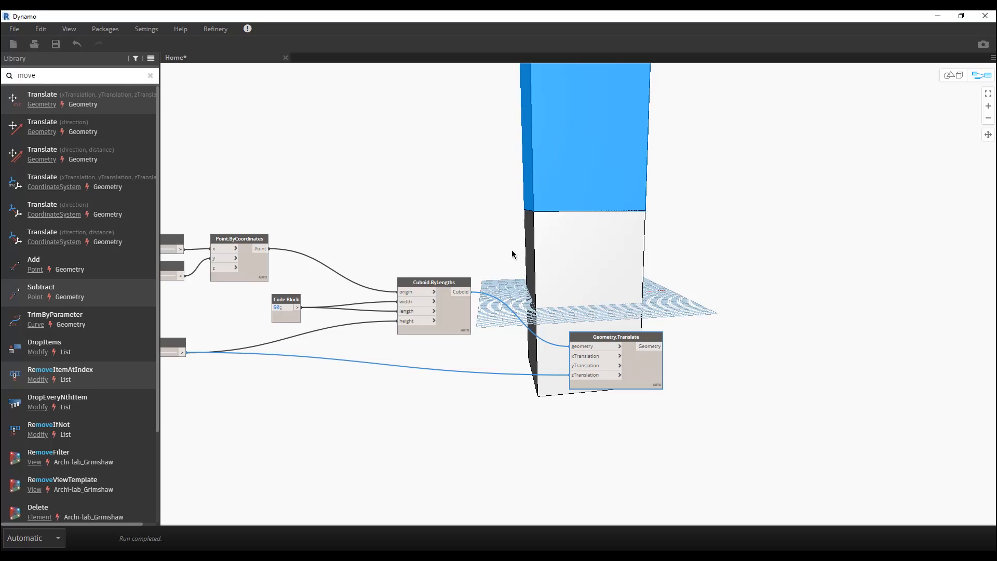
pyautogui.moveTo(531, 280); pyautogui.dragTo(542, 274, button='middle')
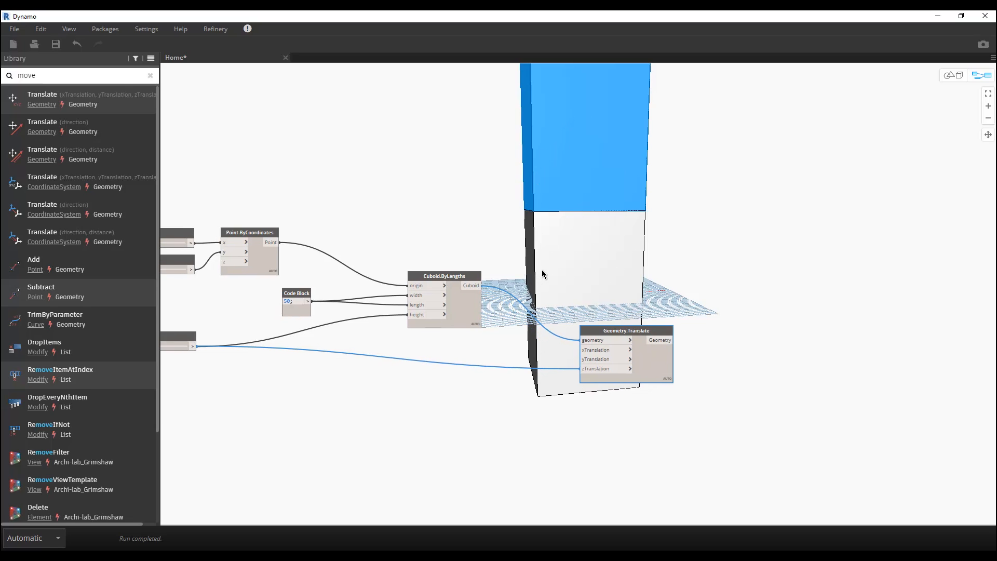
pyautogui.rightClick(460, 303)
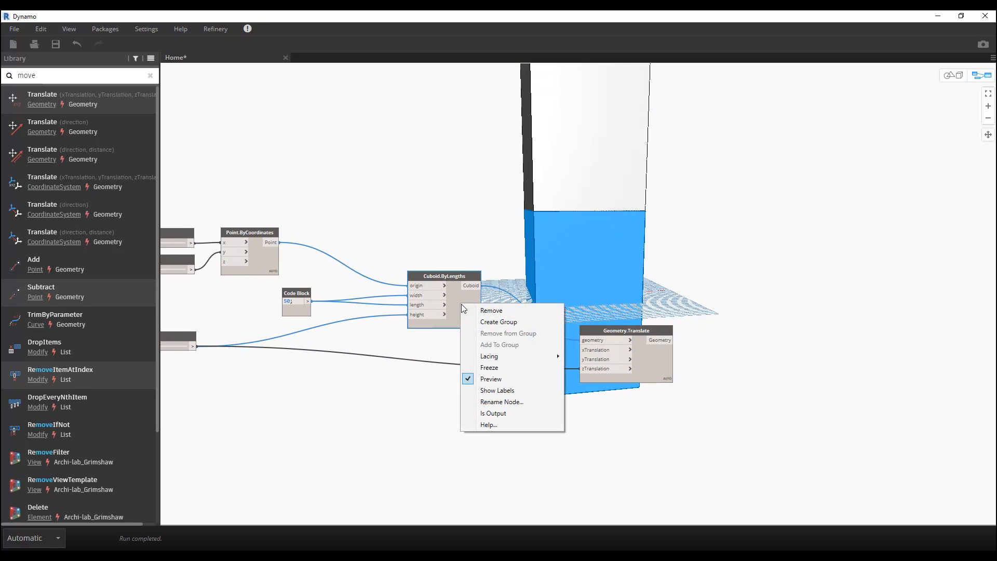
pyautogui.click(492, 380)
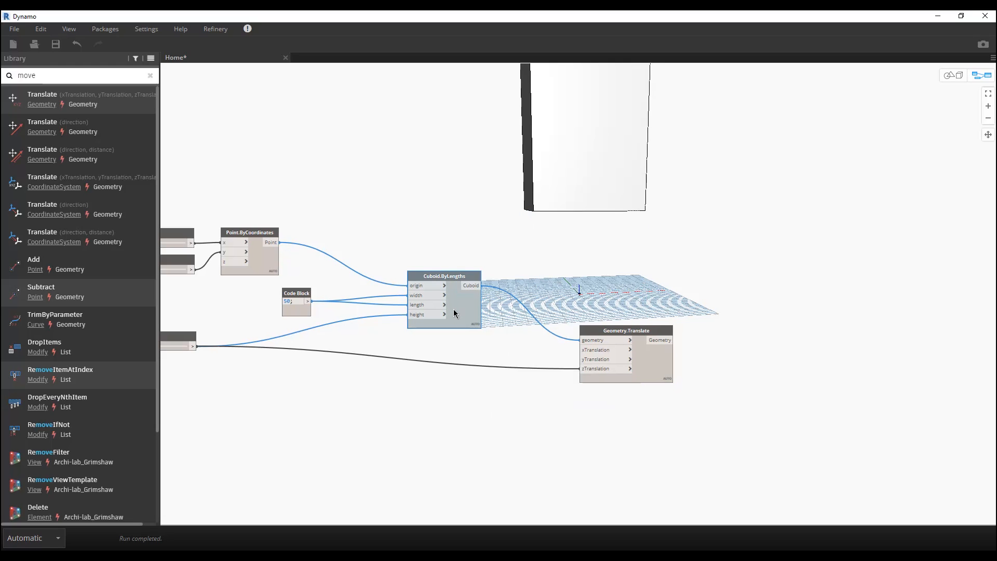
# Move Cuboid.ByLengths closer to the Code Block, and bring Geometry.Translate closer to the cuboid node.
pyautogui.moveTo(455, 313); pyautogui.dragTo(389, 315)
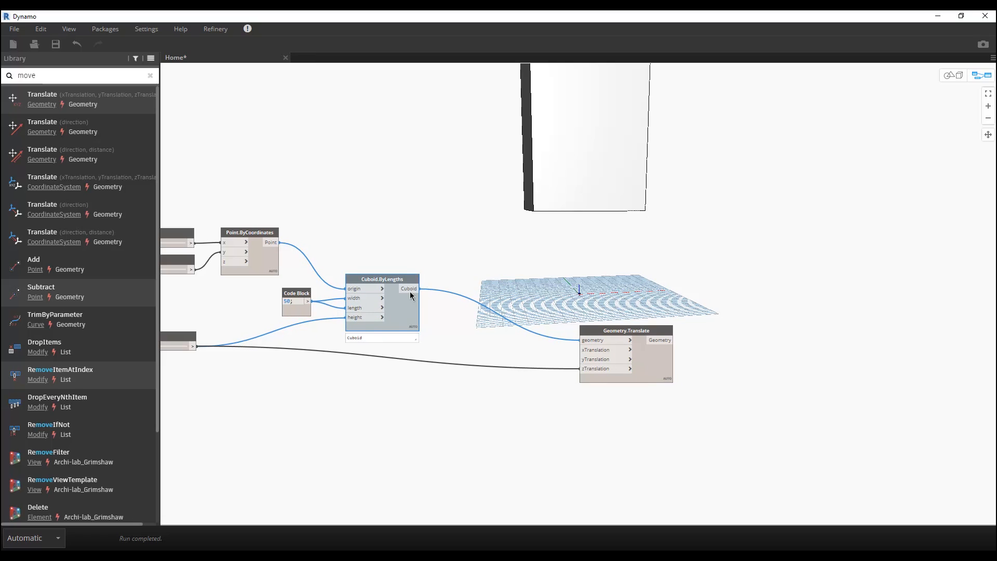
pyautogui.moveTo(640, 367); pyautogui.dragTo(615, 331)
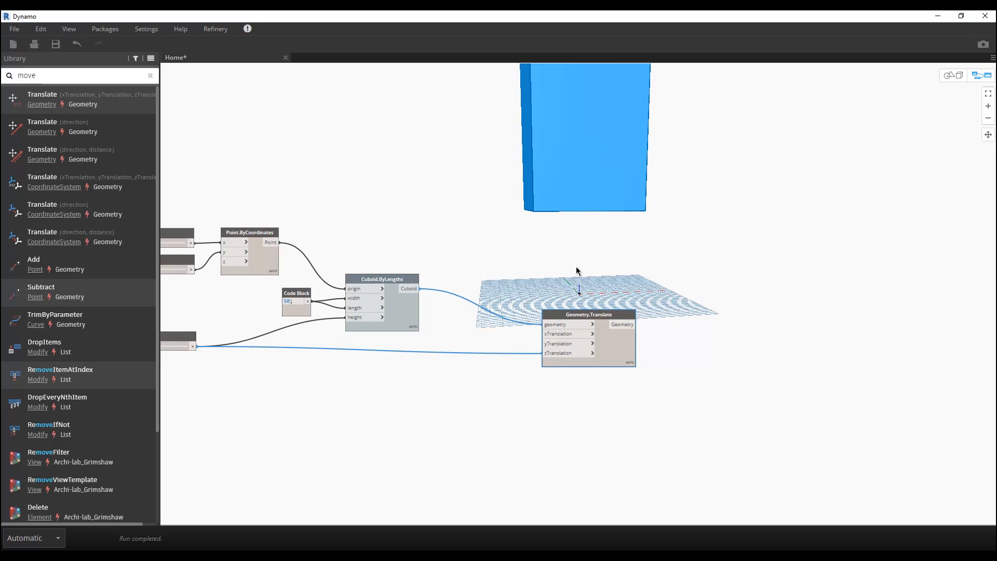
pyautogui.moveTo(373, 372); pyautogui.dragTo(463, 362, button='middle')
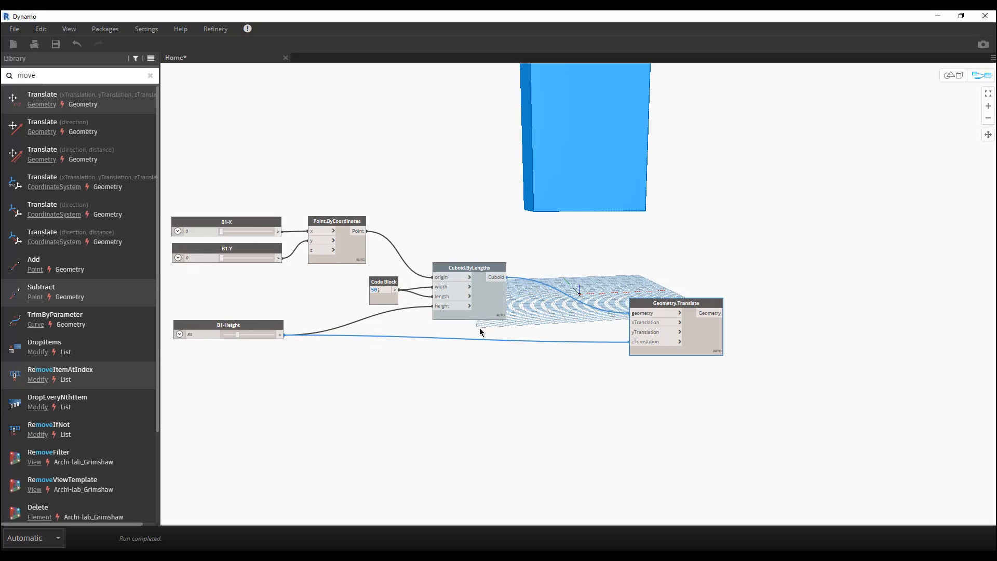
# Add a Code Block containing x/2, and wire it between the B1-Height slider and the zTranslation input of Geometry.Translate.
pyautogui.moveTo(459, 323)
pyautogui.doubleClick(463, 354)
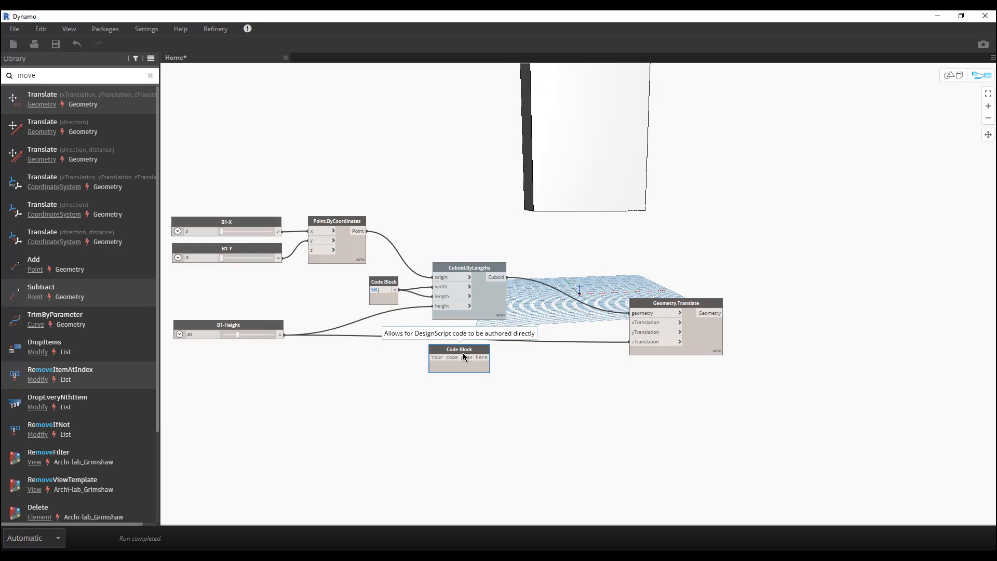
pyautogui.write('x/2')
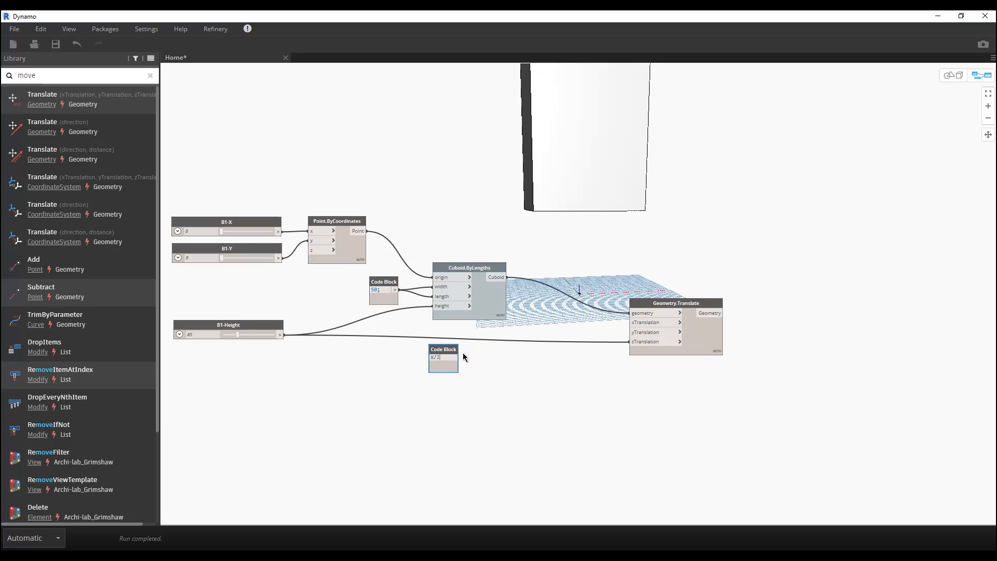
pyautogui.click(482, 377)
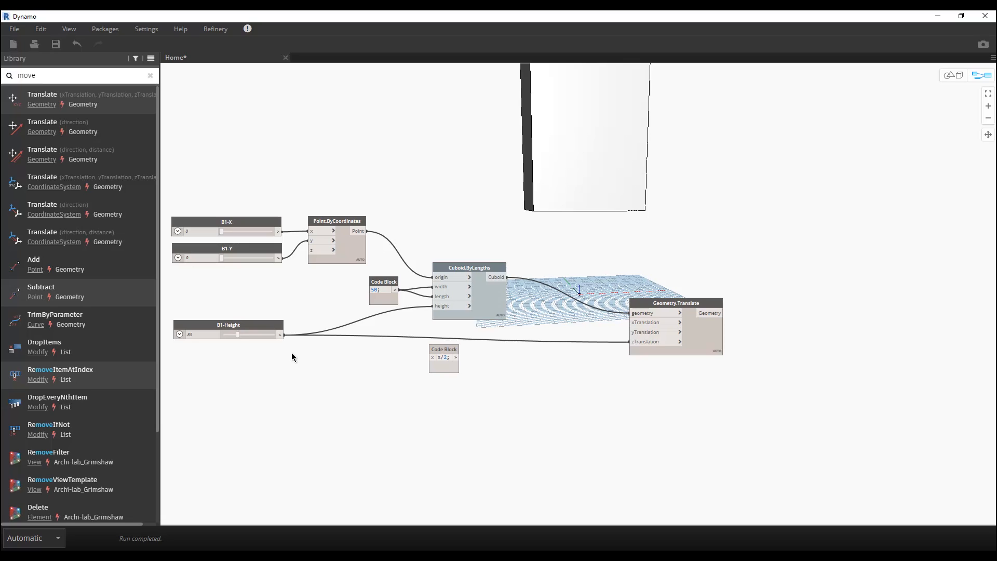
pyautogui.moveTo(283, 334); pyautogui.dragTo(648, 345)
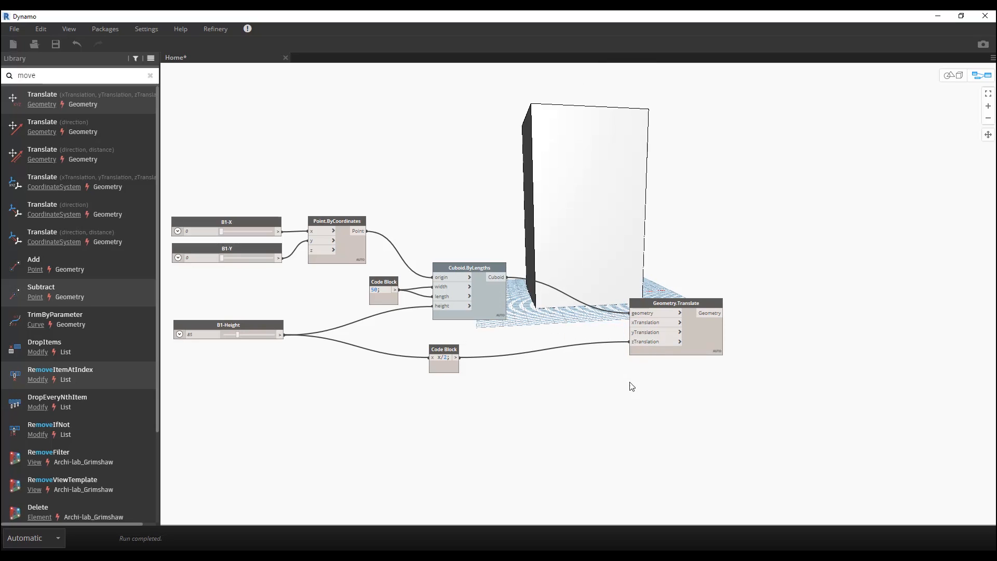
# Tidy the graph by repositioning the x/2 and 50 Code Blocks, Cuboid.ByLengths and Geometry.Translate with more space between them.
pyautogui.click(445, 349)
pyautogui.moveTo(445, 349); pyautogui.dragTo(457, 344)
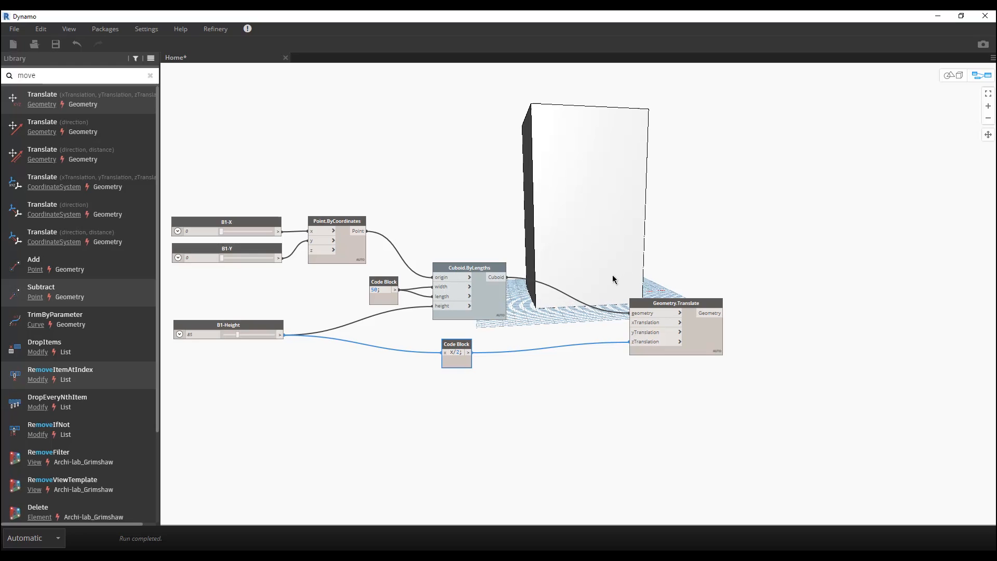
pyautogui.moveTo(681, 303); pyautogui.dragTo(670, 288)
pyautogui.moveTo(450, 267); pyautogui.dragTo(467, 240)
pyautogui.moveTo(384, 281); pyautogui.dragTo(396, 255)
pyautogui.click(490, 185)
pyautogui.scroll(-3, 491, 185)
pyautogui.moveTo(767, 250); pyautogui.dragTo(647, 260, button='middle')
pyautogui.scroll(3, 547, 260)
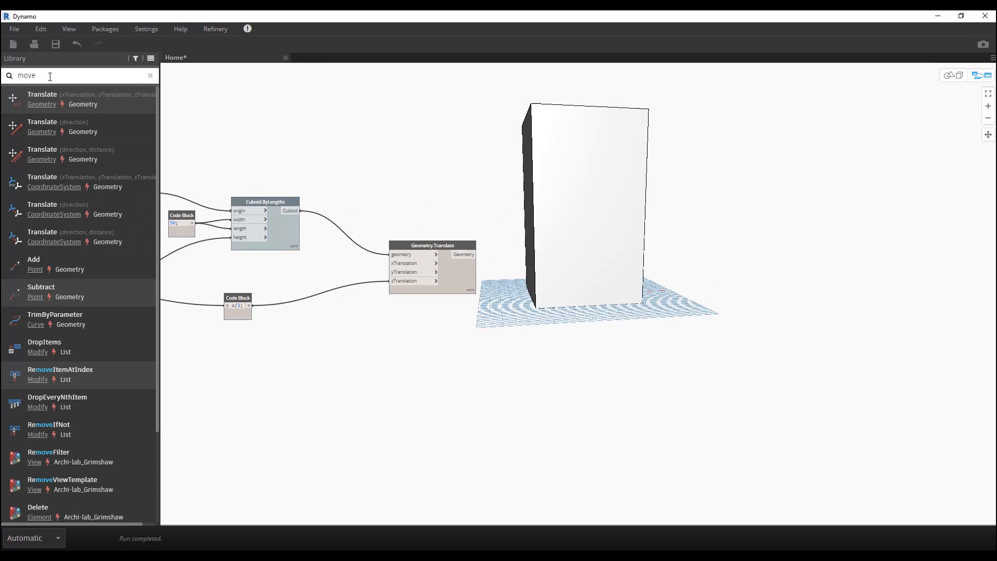
# Add a Solid.Chamfer node after Geometry.Translate, and connect the Geometry output to its solid input.
pyautogui.click(2, 71)
pyautogui.write('cham')
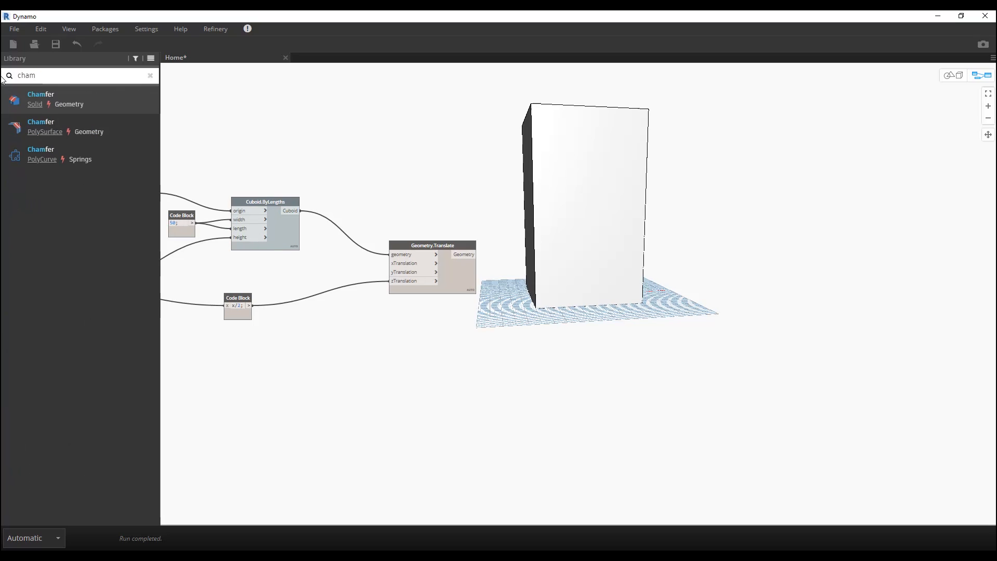
pyautogui.click(64, 98)
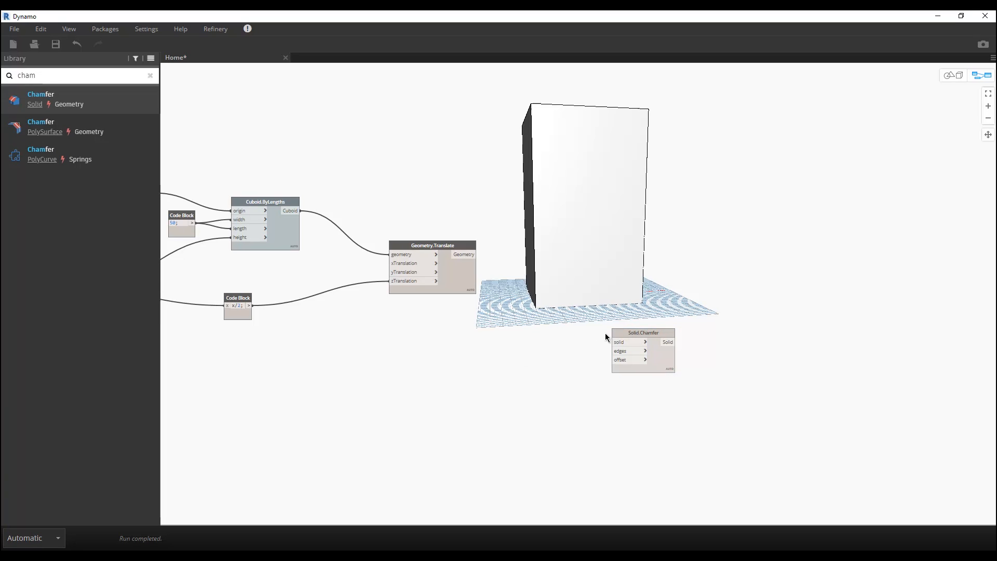
pyautogui.moveTo(616, 329); pyautogui.dragTo(598, 304)
pyautogui.click(464, 256)
pyautogui.click(585, 294)
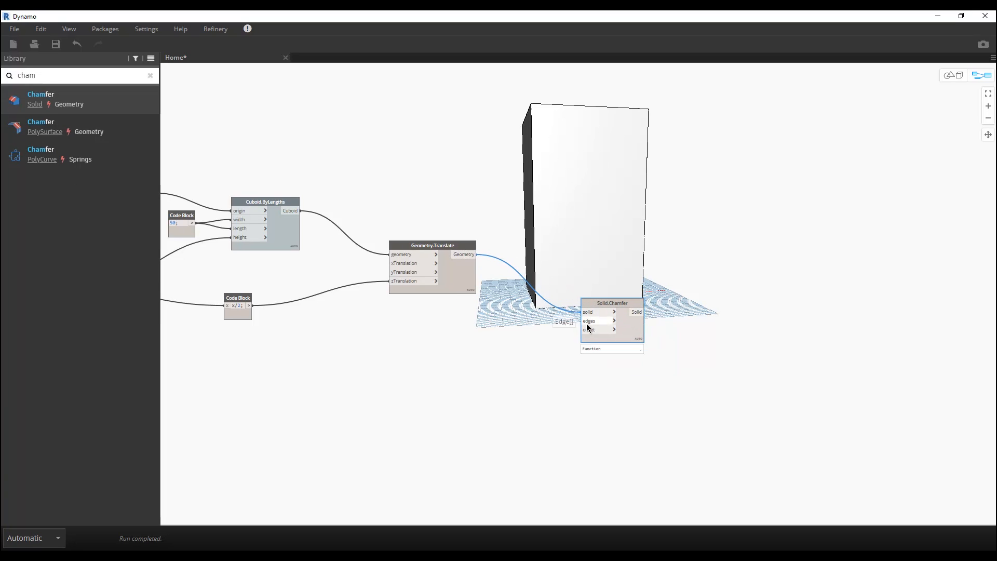
# Search the node library for edges.
pyautogui.click(60, 75)
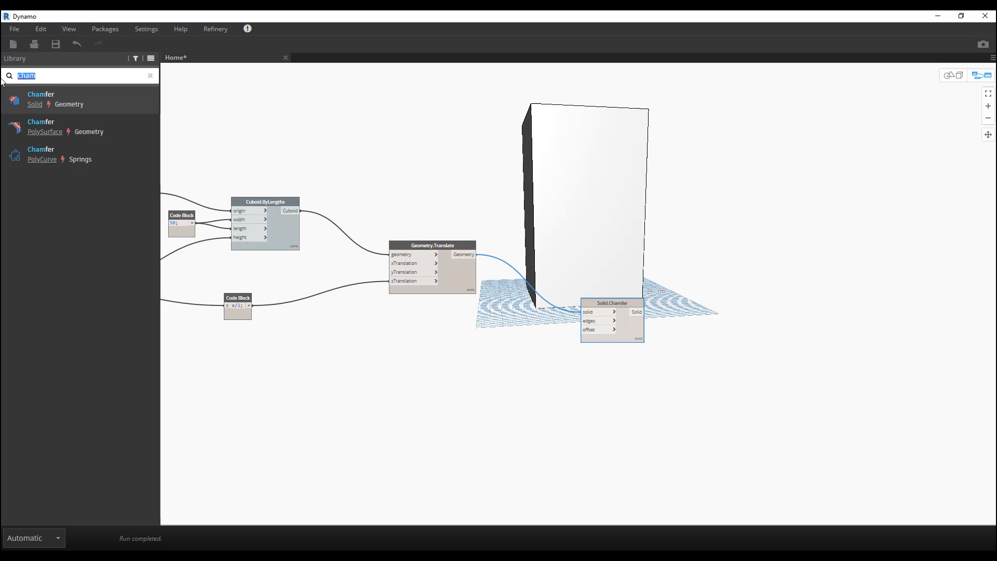
pyautogui.write('edges')
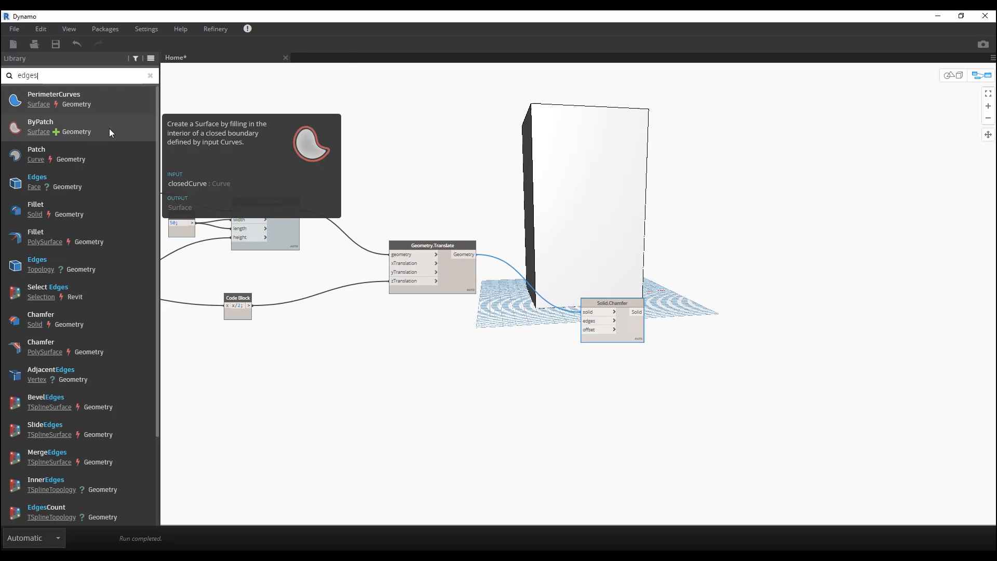
pyautogui.moveTo(54, 185)
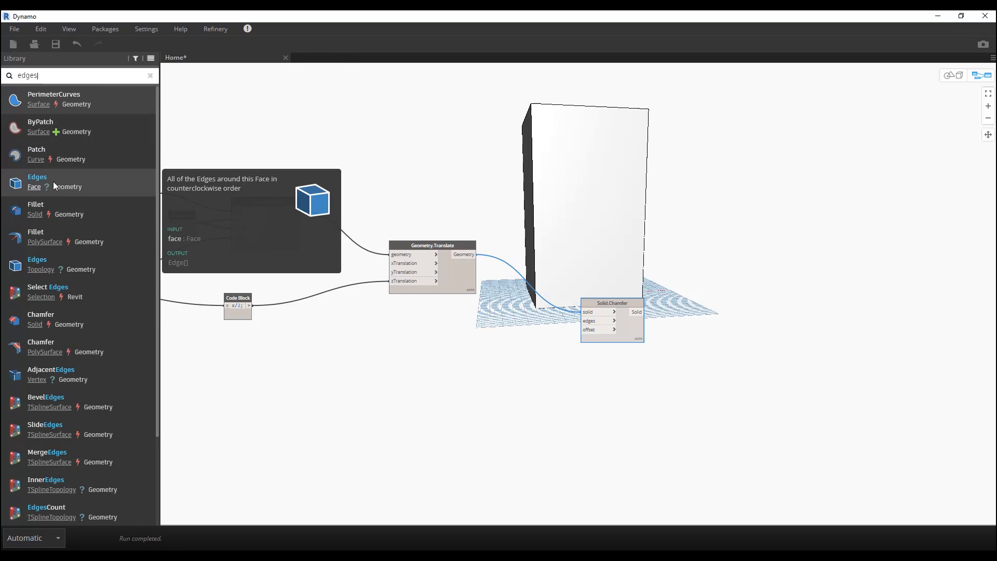
# Try a Face.Edges node with the Geometry.Translate output as its face input, and delete that node.
pyautogui.click(110, 178)
pyautogui.moveTo(571, 283); pyautogui.dragTo(512, 324)
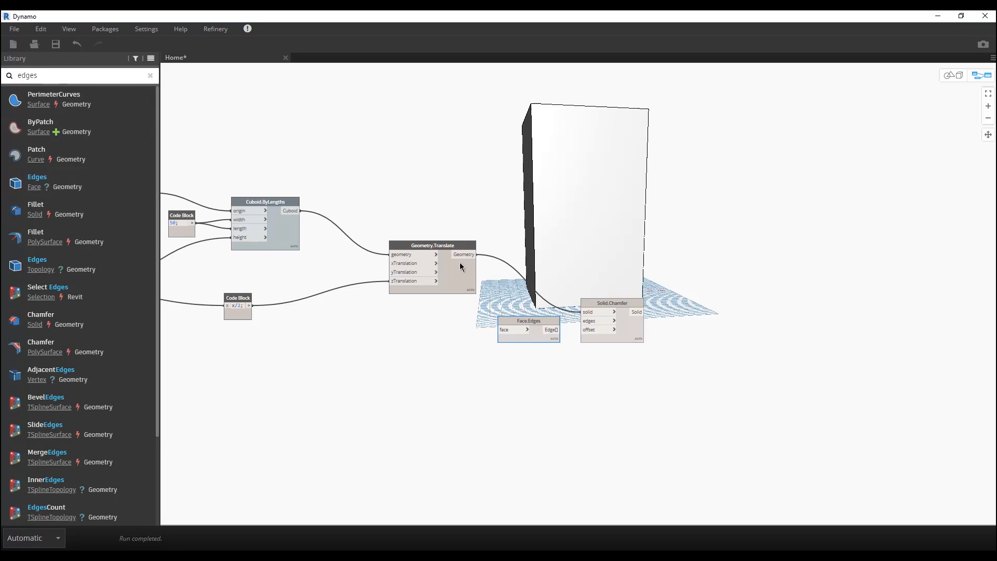
pyautogui.moveTo(477, 254); pyautogui.dragTo(487, 335)
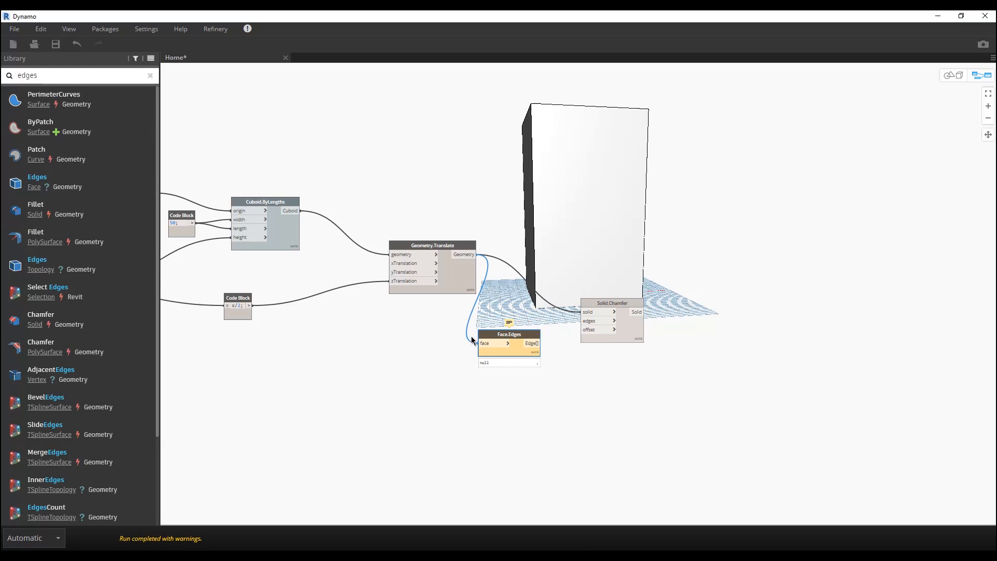
pyautogui.press('Delete')
# Add a Topology.Edges node between Geometry.Translate and Solid.Chamfer, feed it the translated geometry, and inspect its edge list.
pyautogui.moveTo(37, 263)
pyautogui.moveTo(37, 262); pyautogui.dragTo(504, 341)
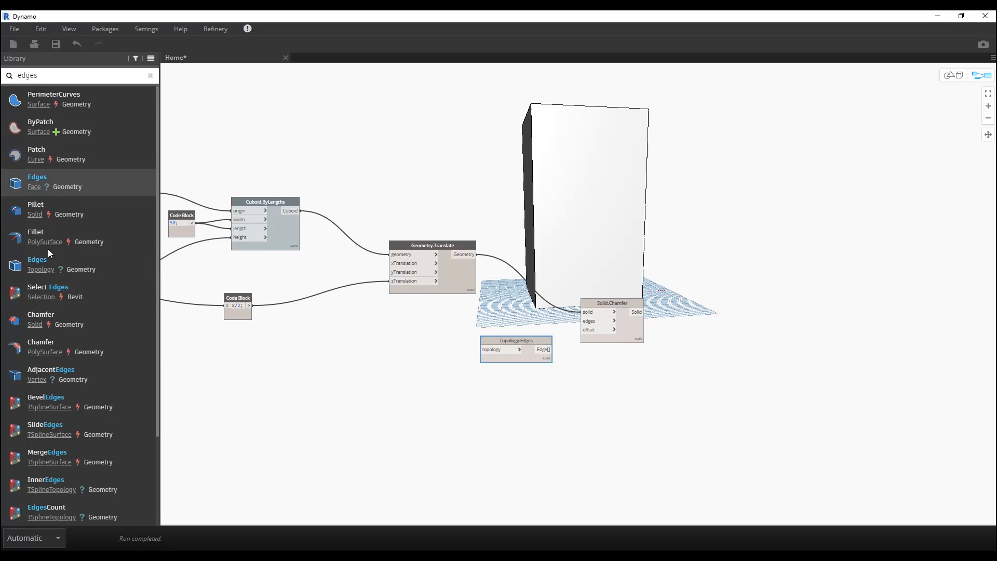
pyautogui.moveTo(643, 299); pyautogui.dragTo(721, 292)
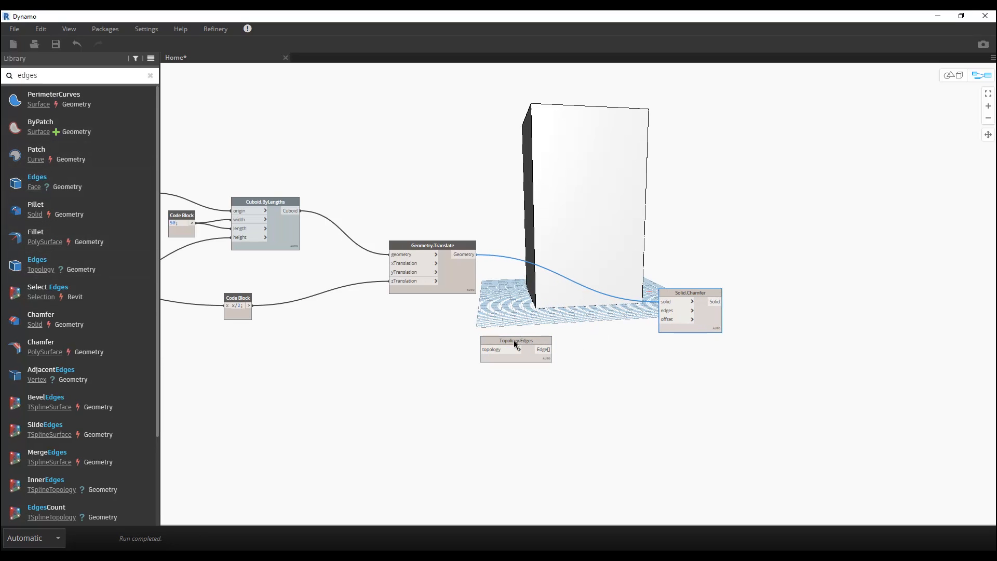
pyautogui.moveTo(512, 341); pyautogui.dragTo(545, 332)
pyautogui.moveTo(456, 254)
pyautogui.mouseDown()
pyautogui.moveTo(487, 266)
pyautogui.moveTo(514, 341)
pyautogui.moveTo(515, 327)
pyautogui.mouseUp()
pyautogui.click(561, 365)
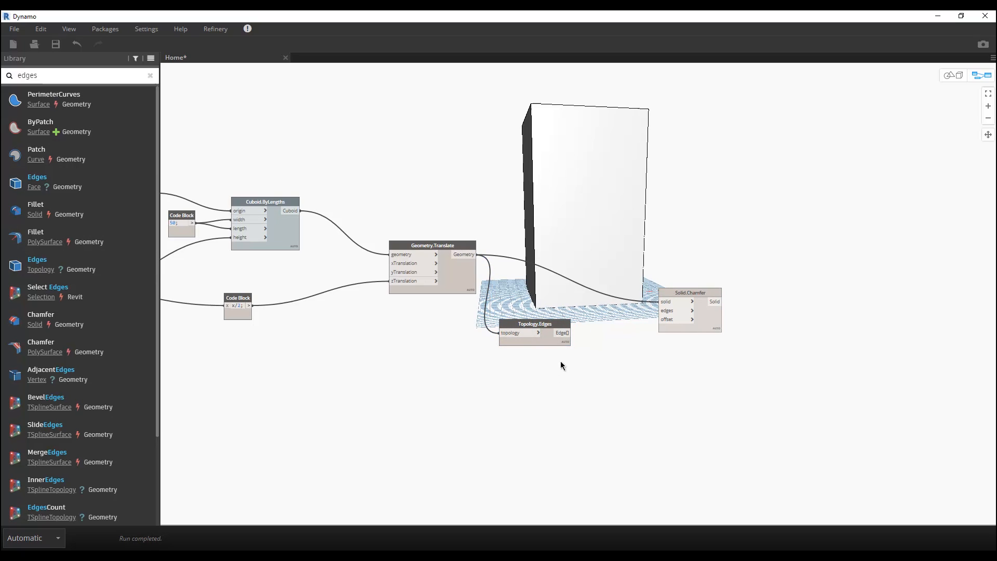
pyautogui.click(566, 348)
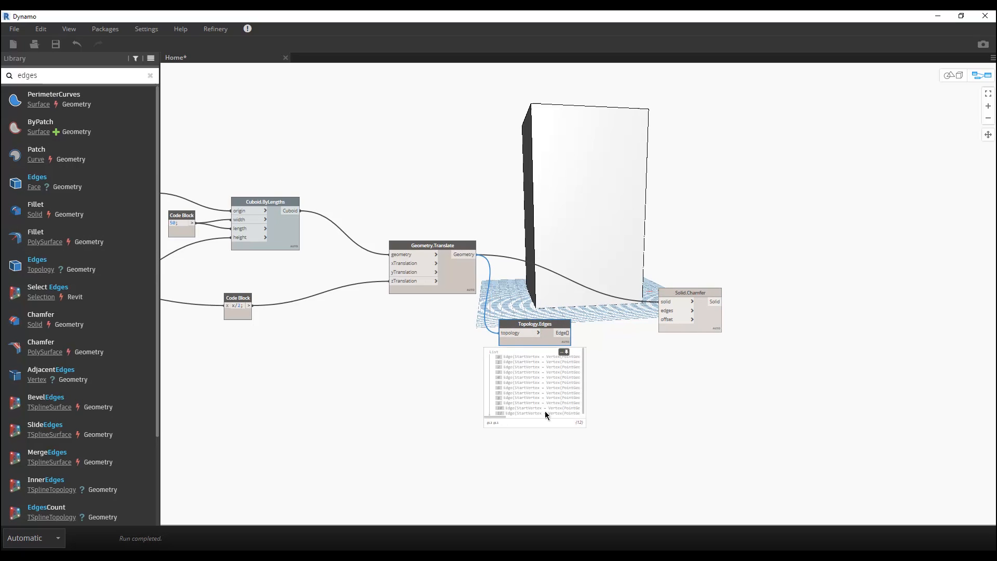
pyautogui.moveTo(646, 390); pyautogui.dragTo(537, 391, button='middle')
pyautogui.click(535, 387)
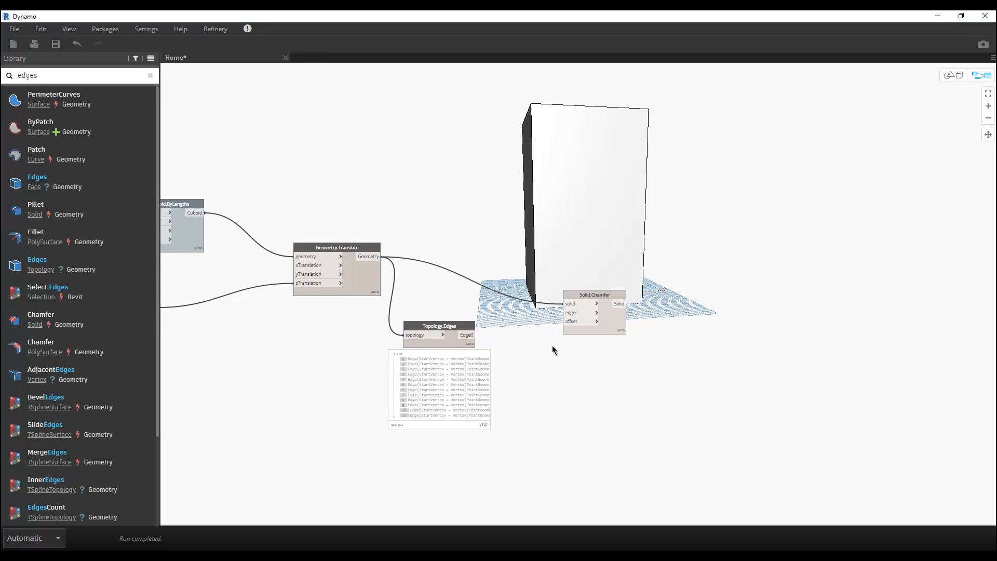
# Line up Topology.Edges with Solid.Chamfer, and connect the Edge[] output to the edges input of Solid.Chamfer.
pyautogui.scroll(3, 552, 345)
pyautogui.moveTo(623, 269); pyautogui.dragTo(622, 242)
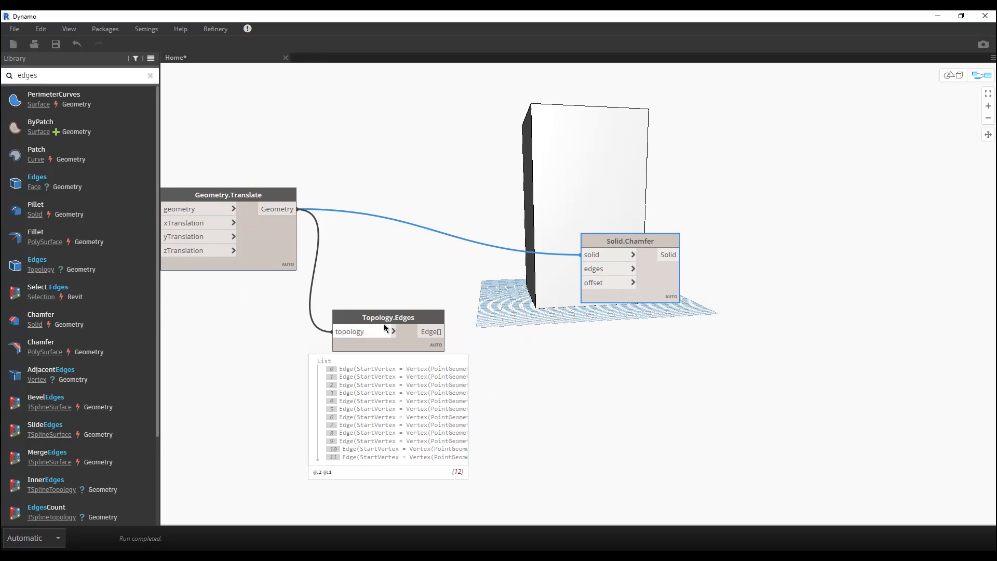
pyautogui.moveTo(390, 319); pyautogui.dragTo(411, 262)
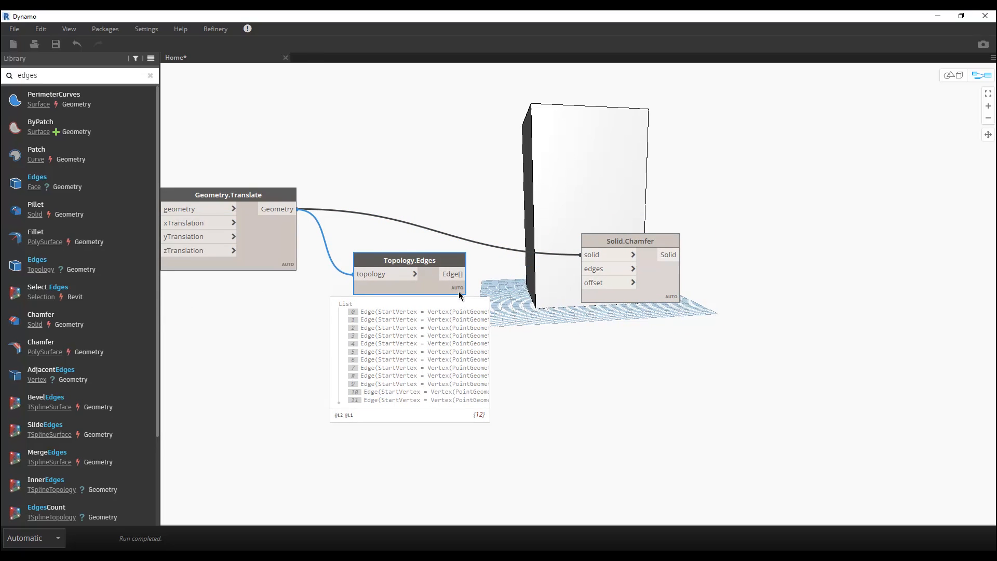
pyautogui.moveTo(460, 292); pyautogui.dragTo(580, 269)
pyautogui.moveTo(407, 254); pyautogui.dragTo(401, 251)
# Duplicate the B1-Height slider, and place the copy below the Topology.Edges node.
pyautogui.doubleClick(416, 360)
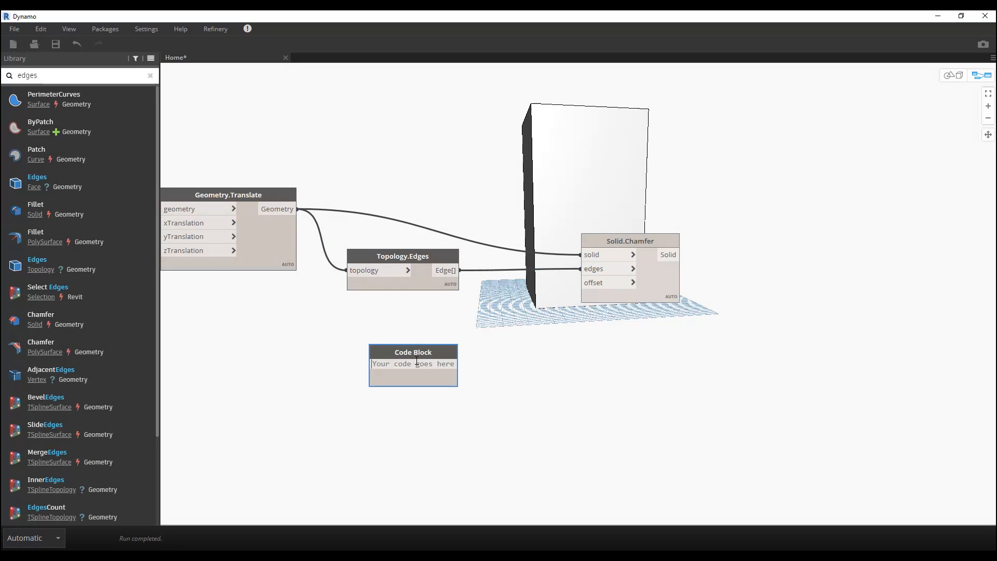
pyautogui.click(416, 319)
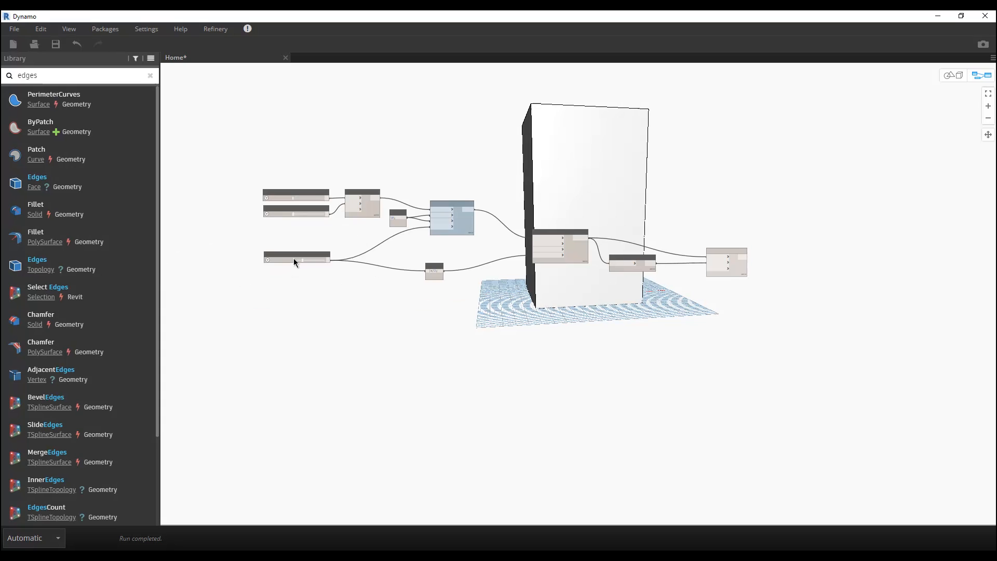
pyautogui.click(294, 258)
pyautogui.hotkey('ctrl', 'c')
pyautogui.hotkey('ctrl', 'v')
pyautogui.moveTo(367, 267); pyautogui.dragTo(616, 298)
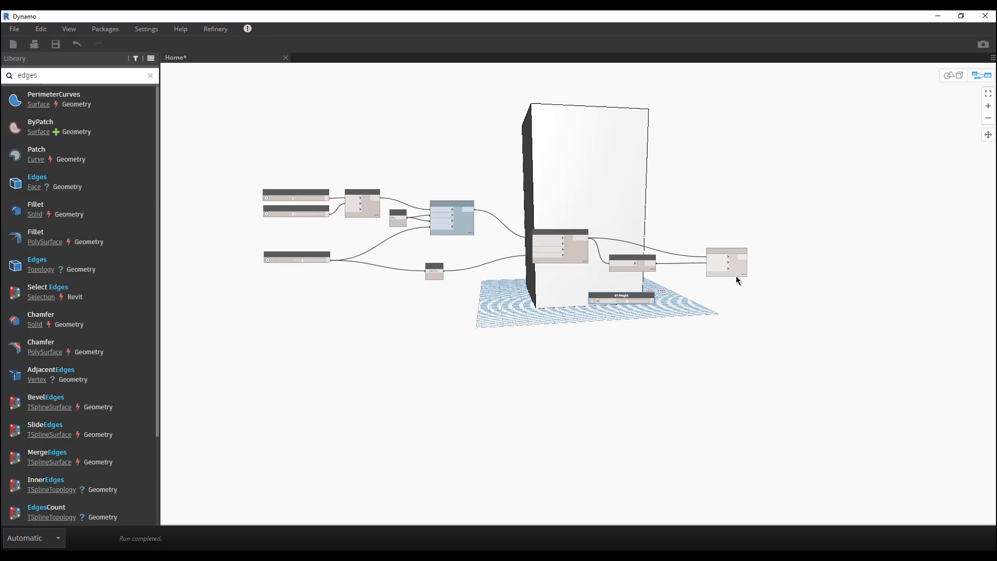
pyautogui.scroll(5, 739, 276)
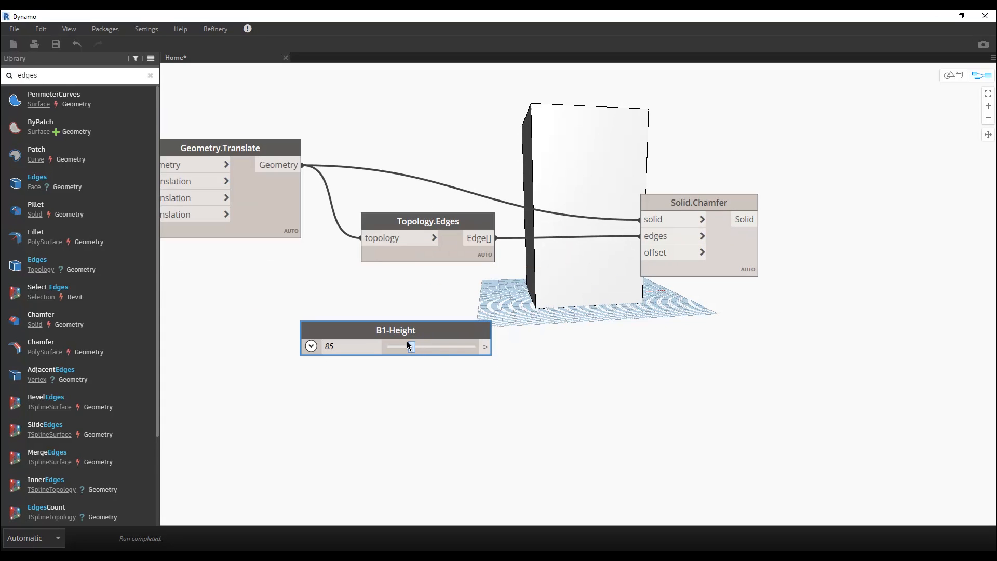
# Set the copied slider's value to 0 and its maximum to 15.
pyautogui.moveTo(412, 346); pyautogui.dragTo(384, 347)
pyautogui.click(311, 346)
pyautogui.click(362, 386)
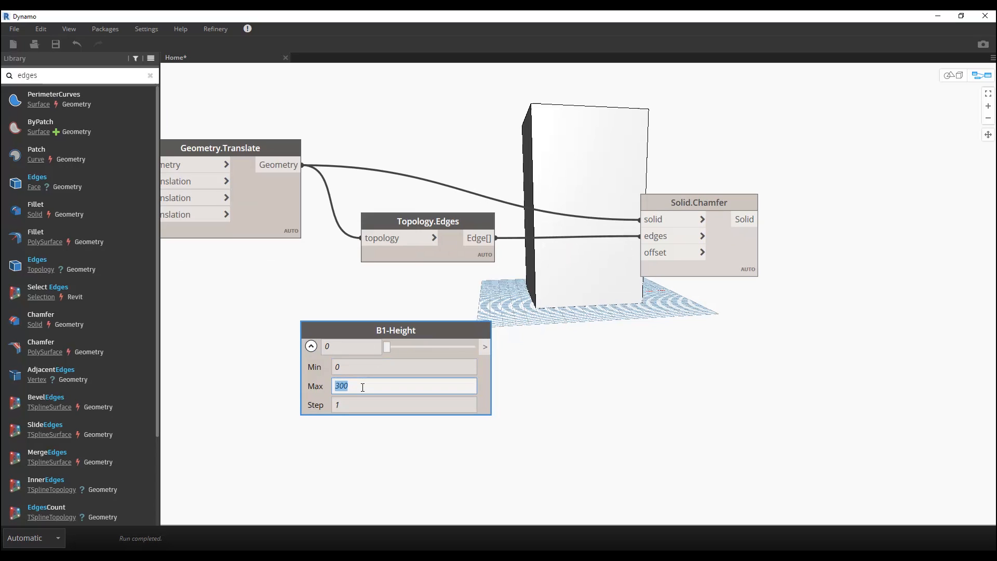
pyautogui.click(355, 368)
pyautogui.click(362, 383)
pyautogui.write('15')
pyautogui.click(508, 385)
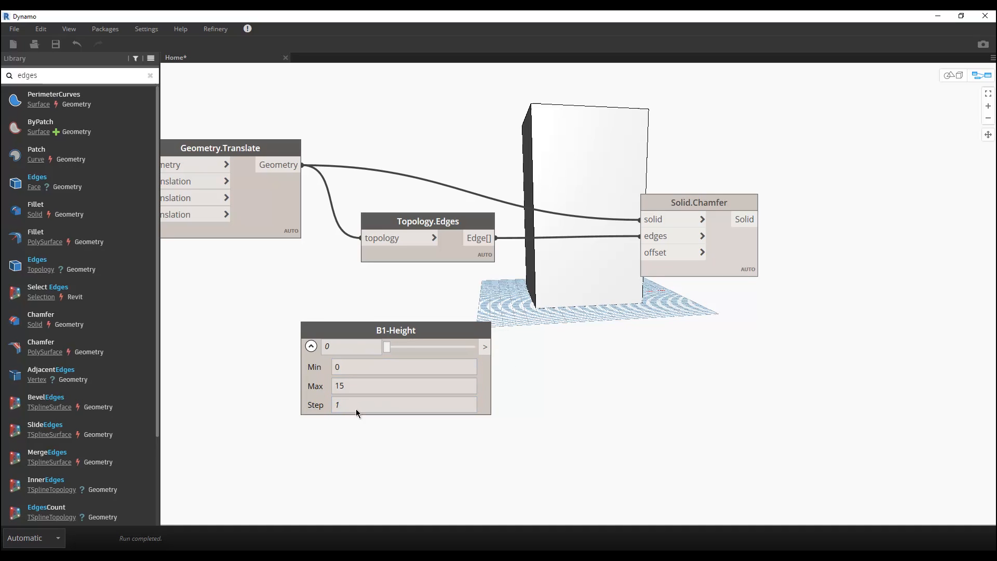
# Connect the copied slider to the offset input of Solid.Chamfer, and rename the slider B1-chamfer.
pyautogui.moveTo(486, 347); pyautogui.dragTo(640, 253)
pyautogui.doubleClick(374, 334)
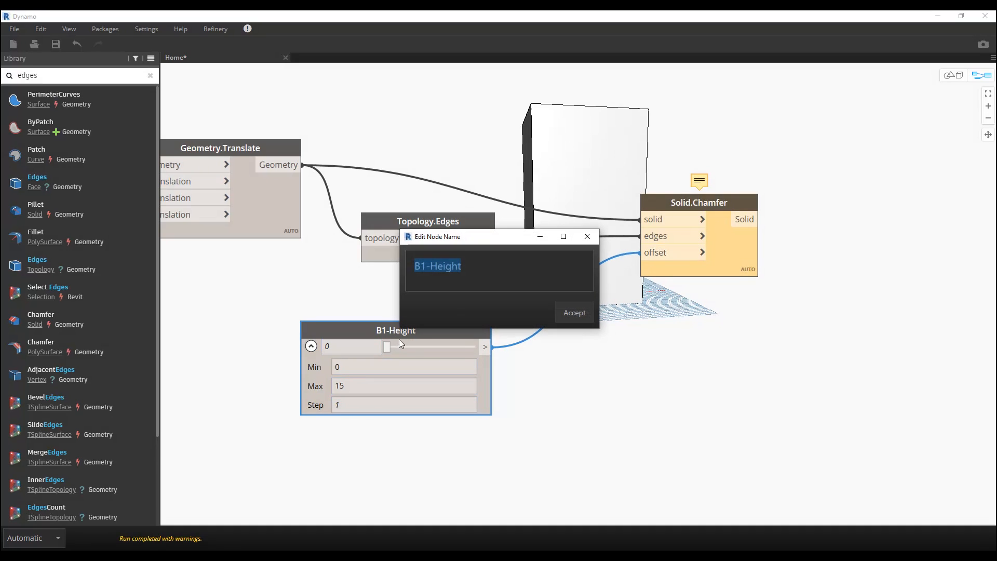
pyautogui.click(472, 275)
pyautogui.moveTo(472, 275); pyautogui.dragTo(430, 271)
pyautogui.write('chamfer')
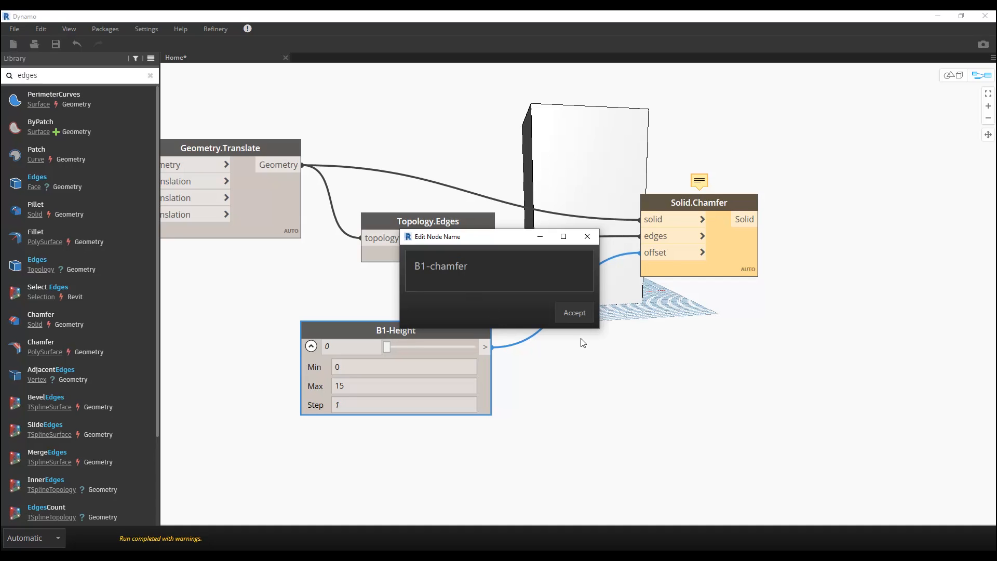
pyautogui.click(574, 313)
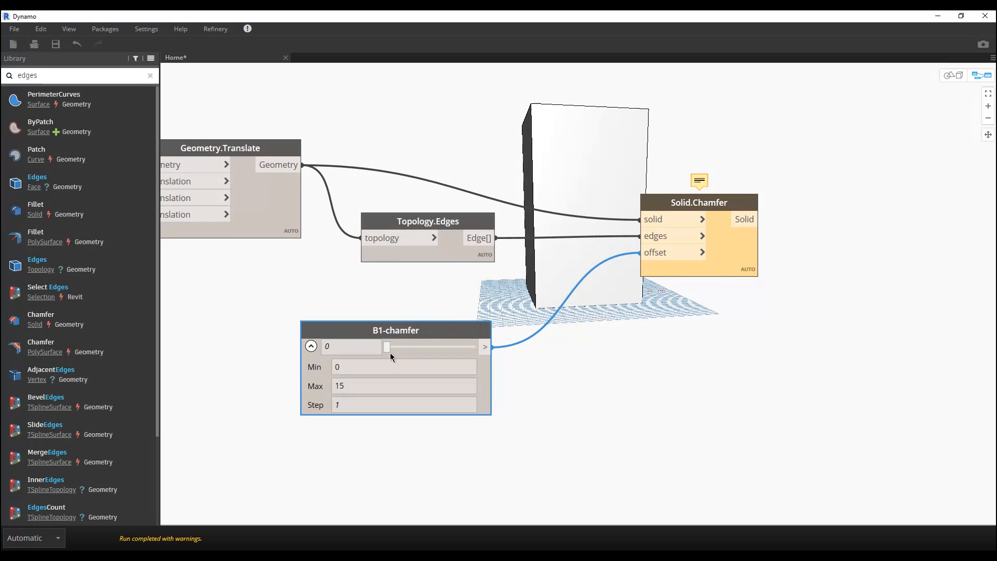
# Set the B1-chamfer slider to 6, and select Geometry.Translate to compare its solid with the chamfered one.
pyautogui.moveTo(391, 346); pyautogui.dragTo(413, 349)
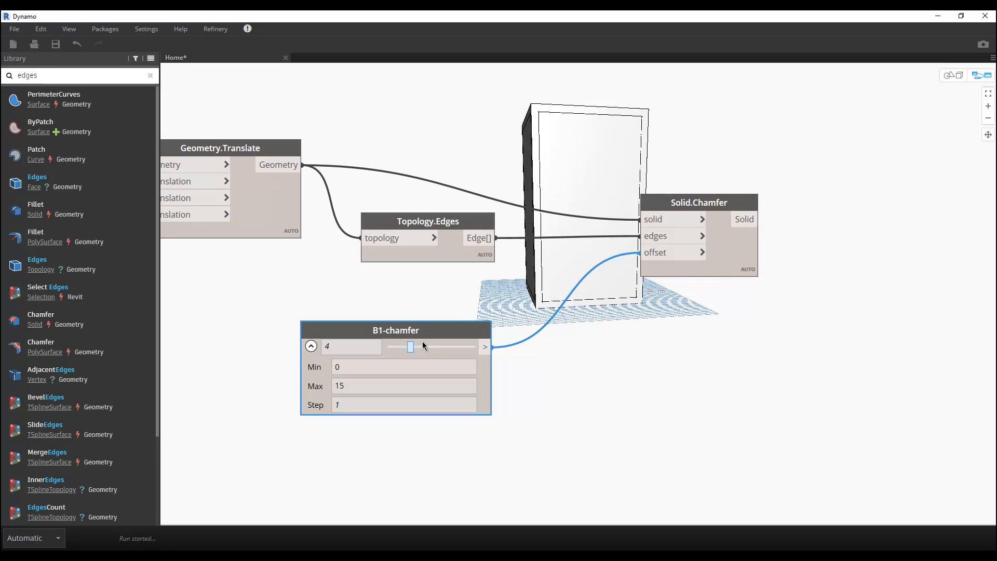
pyautogui.click(424, 346)
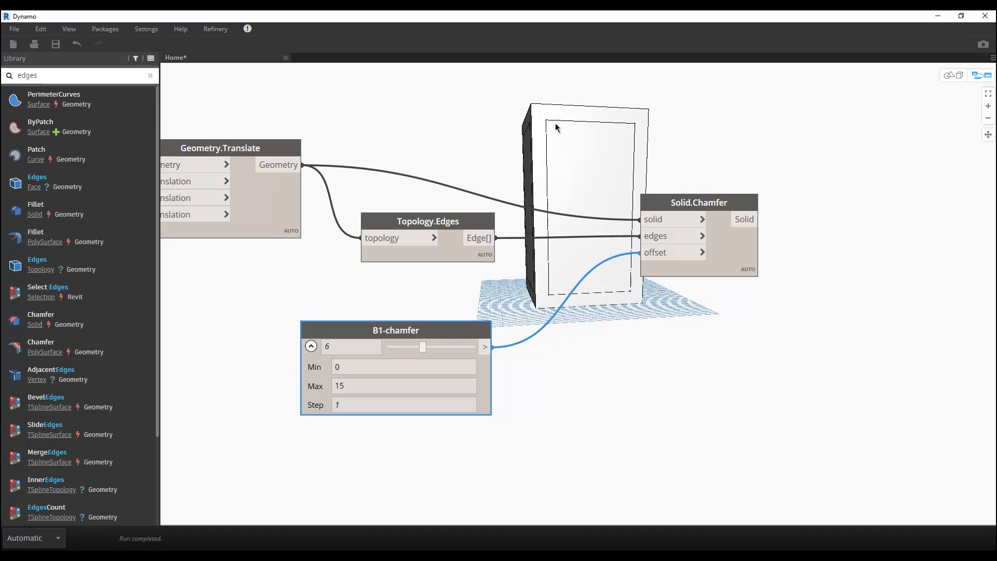
pyautogui.moveTo(561, 125); pyautogui.dragTo(476, 171, button='middle')
pyautogui.click(483, 213)
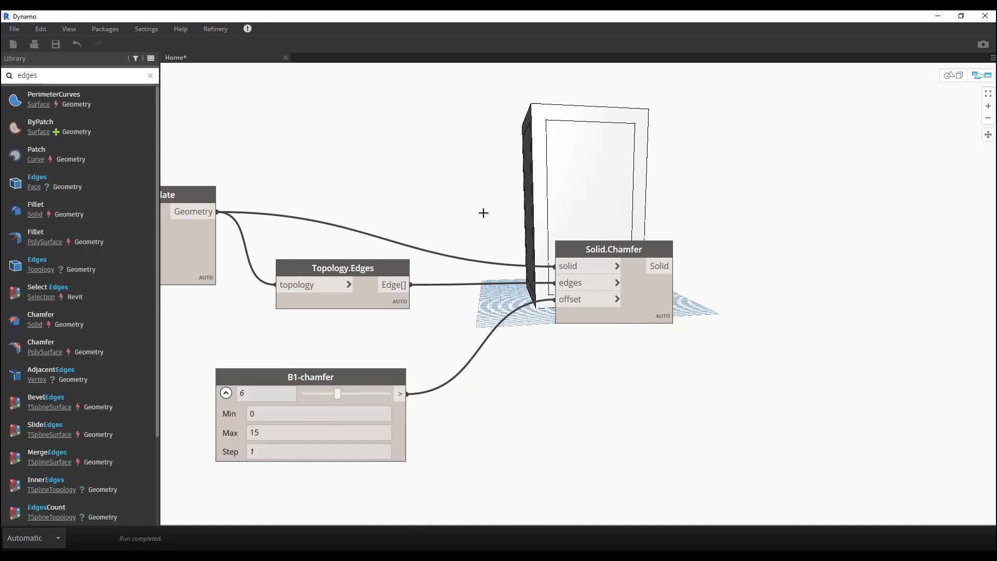
pyautogui.moveTo(481, 214); pyautogui.dragTo(620, 244, button='middle')
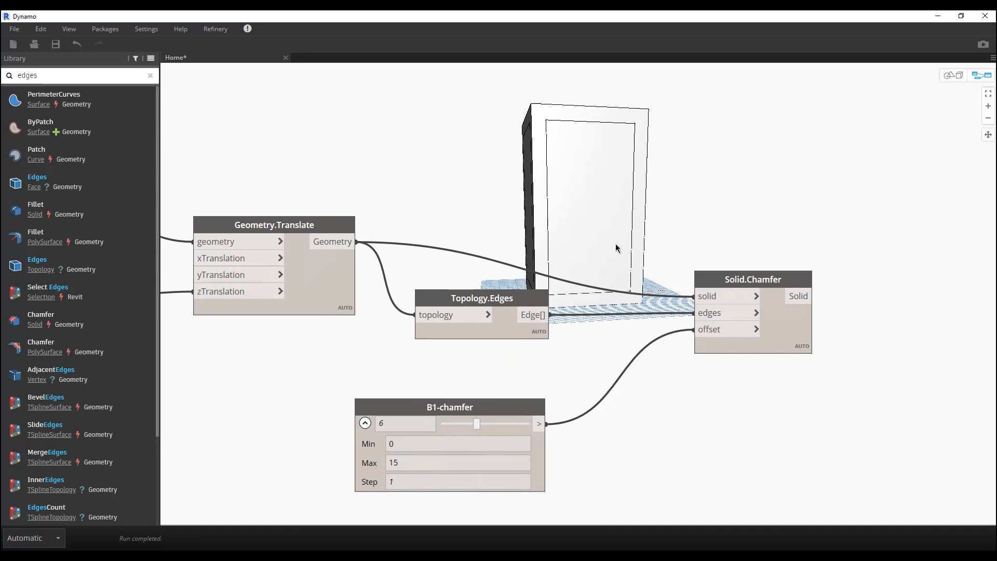
pyautogui.click(313, 285)
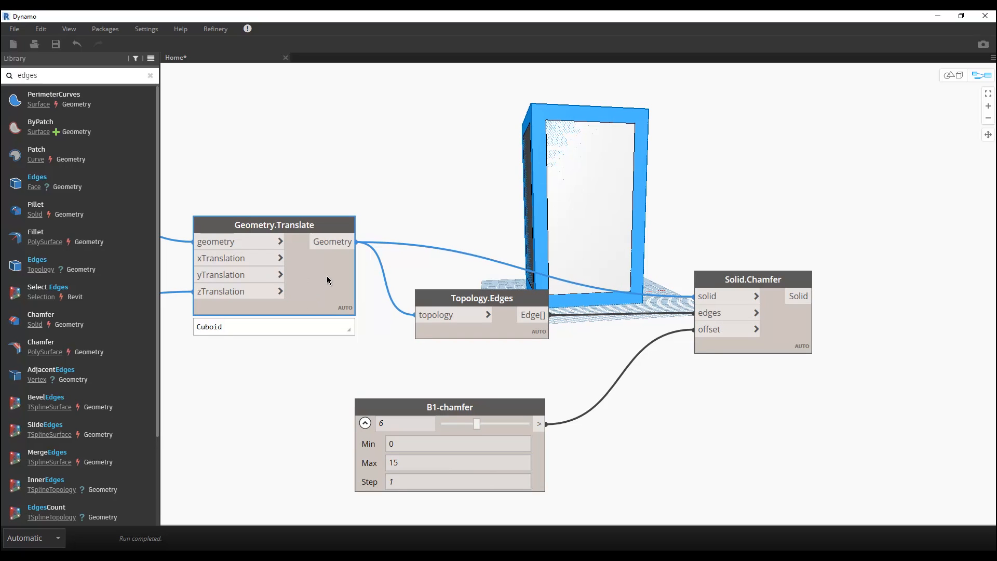
# Turn off the geometry preview of the Geometry.Translate node so only the chamfered solid is displayed.
pyautogui.rightClick(327, 280)
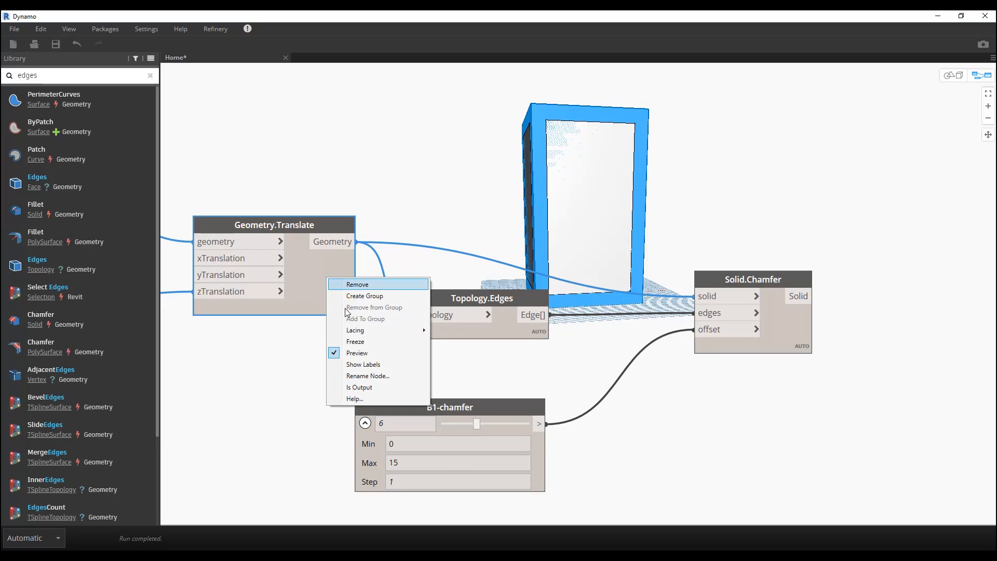
pyautogui.click(358, 350)
pyautogui.click(699, 151)
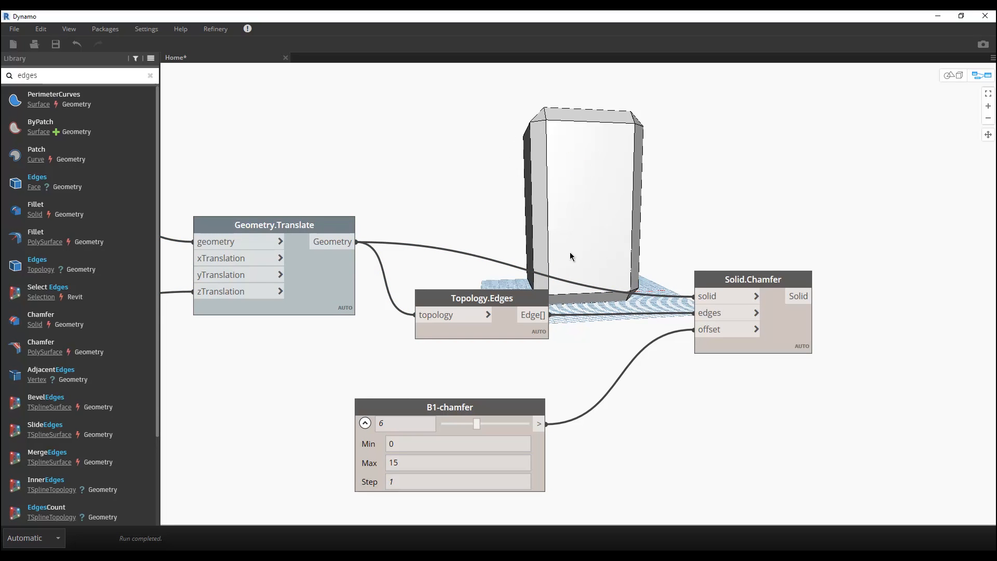
# Set the B1-chamfer slider to 1, and try to set its minimum to 0.1.
pyautogui.moveTo(570, 253); pyautogui.dragTo(510, 256, button='middle')
pyautogui.moveTo(414, 433); pyautogui.dragTo(385, 428)
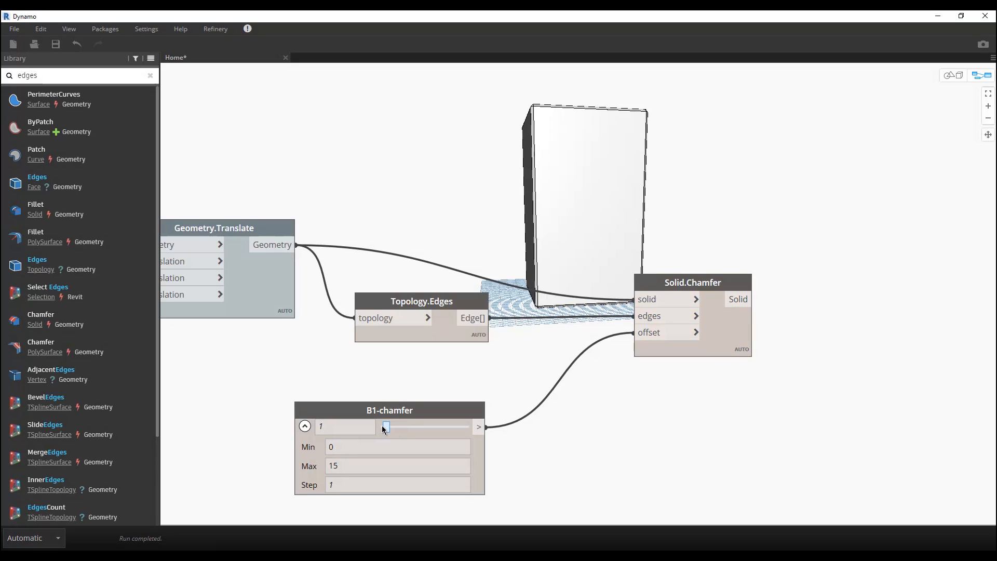
pyautogui.doubleClick(349, 444)
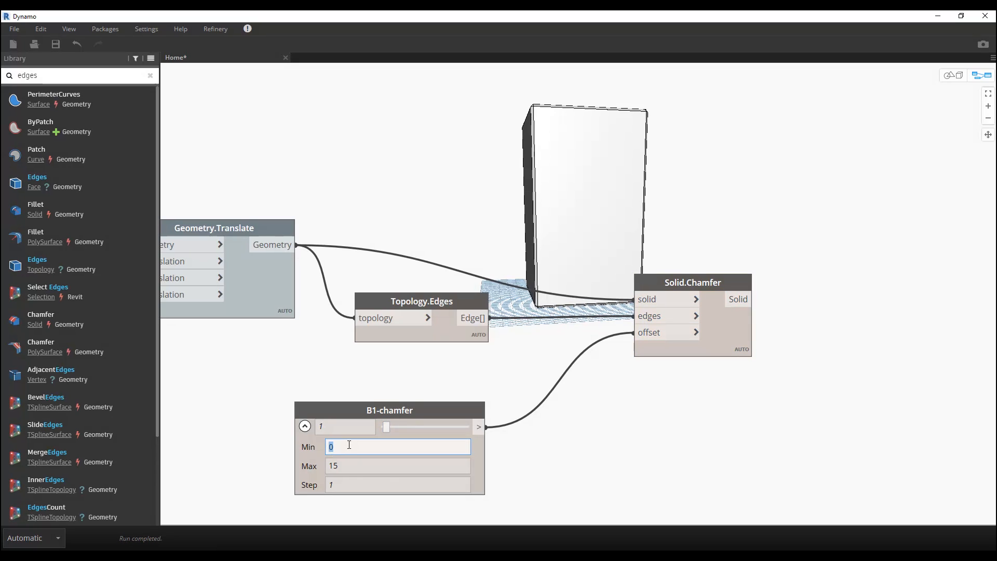
pyautogui.write('0.1')
pyautogui.click(440, 365)
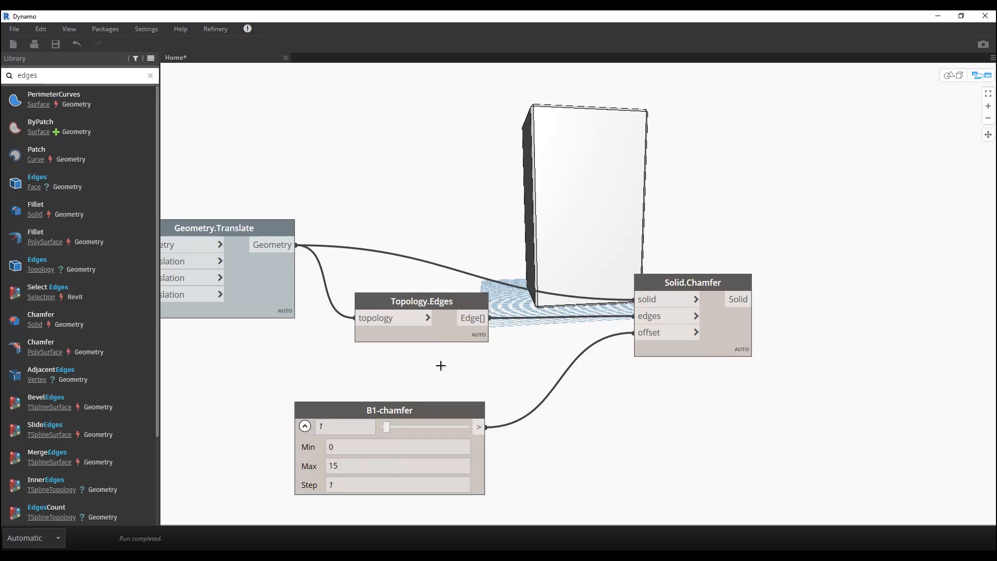
# Lower the B1-chamfer slider to 0, and set its minimum to 1.
pyautogui.moveTo(385, 428); pyautogui.dragTo(378, 426)
pyautogui.doubleClick(363, 445)
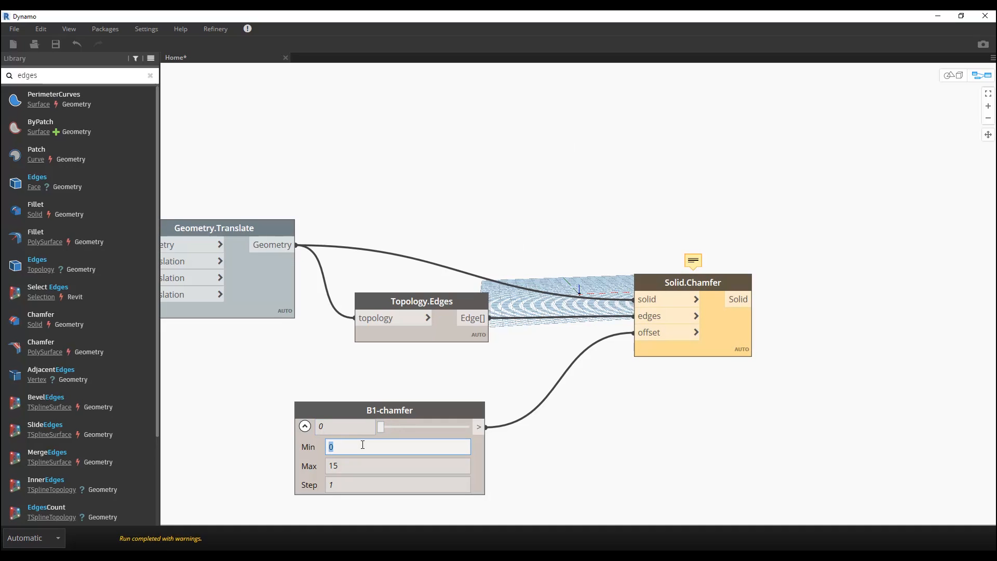
pyautogui.click(444, 370)
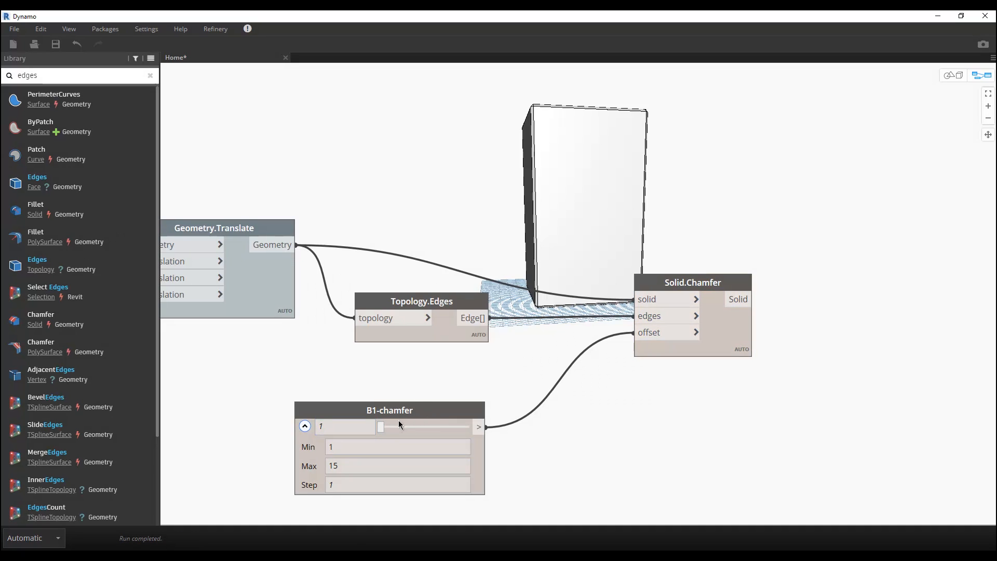
pyautogui.moveTo(378, 425); pyautogui.dragTo(289, 457)
# Move the B1-chamfer slider slightly closer to the Topology.Edges node, and collapse its range settings.
pyautogui.moveTo(379, 414); pyautogui.dragTo(383, 415)
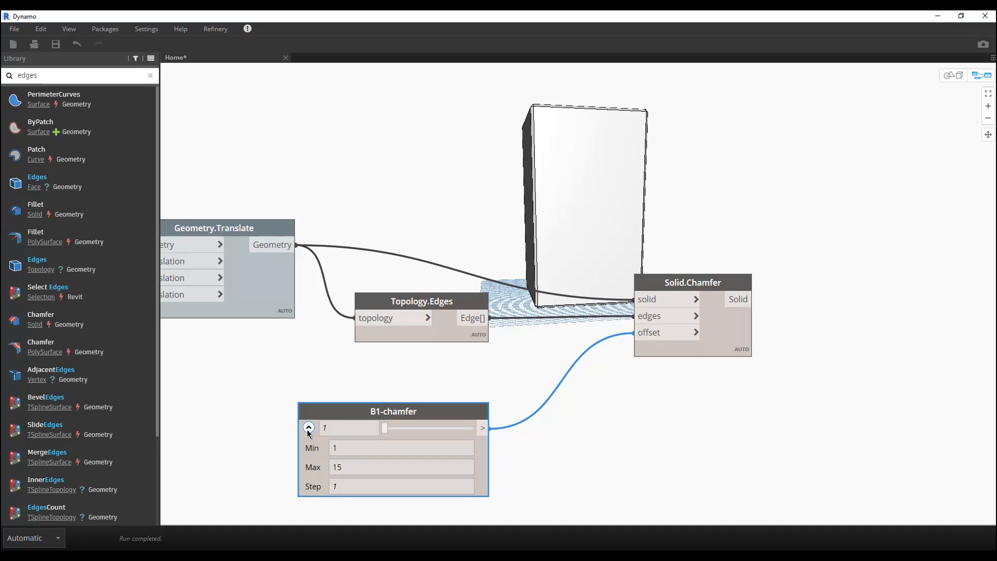
pyautogui.moveTo(338, 418); pyautogui.dragTo(338, 410)
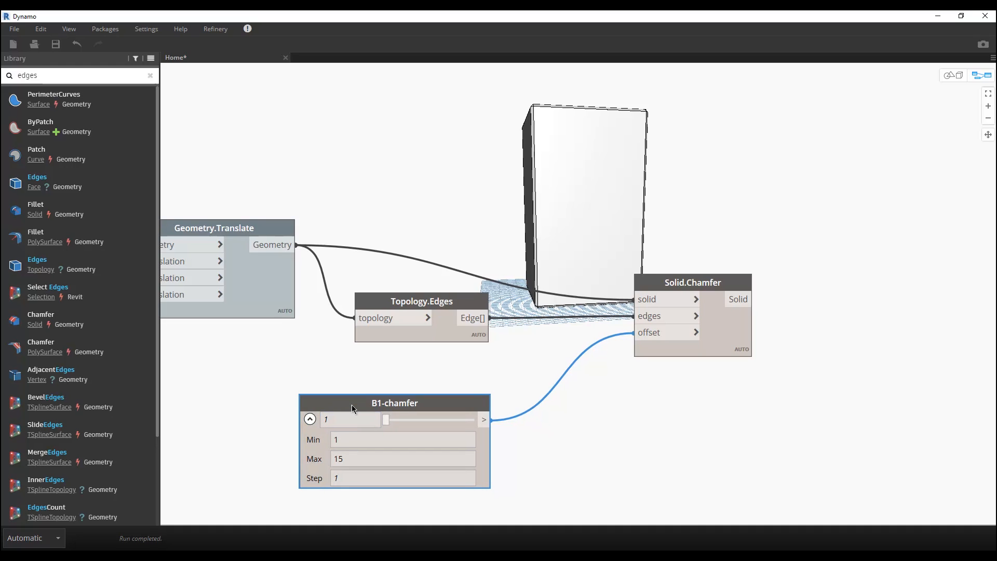
pyautogui.click(310, 419)
# Duplicate the entire building node chain, from the position sliders to Solid.Chamfer, and place the copy below the original.
pyautogui.scroll(-5, 336, 384)
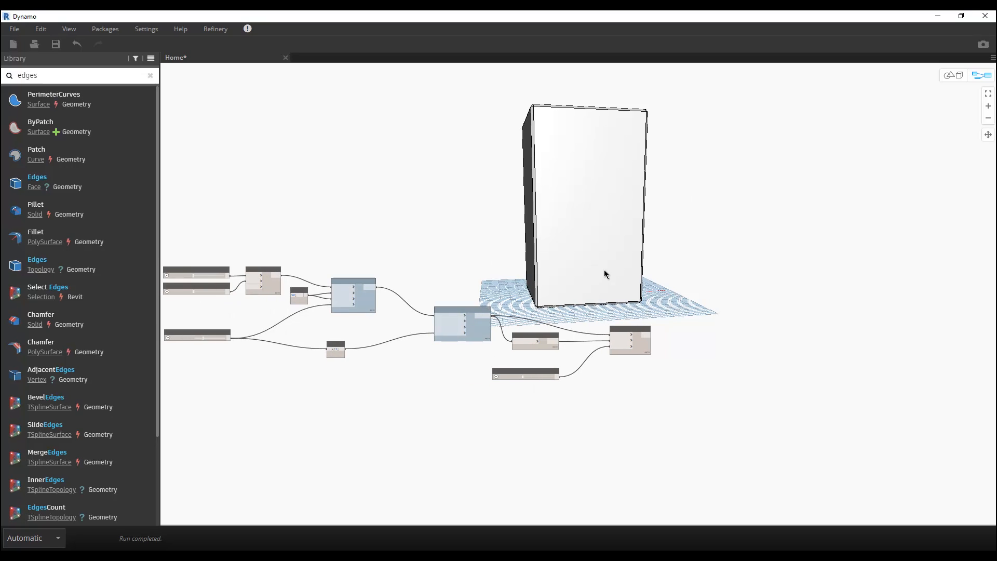
pyautogui.moveTo(569, 298); pyautogui.dragTo(620, 254, button='middle')
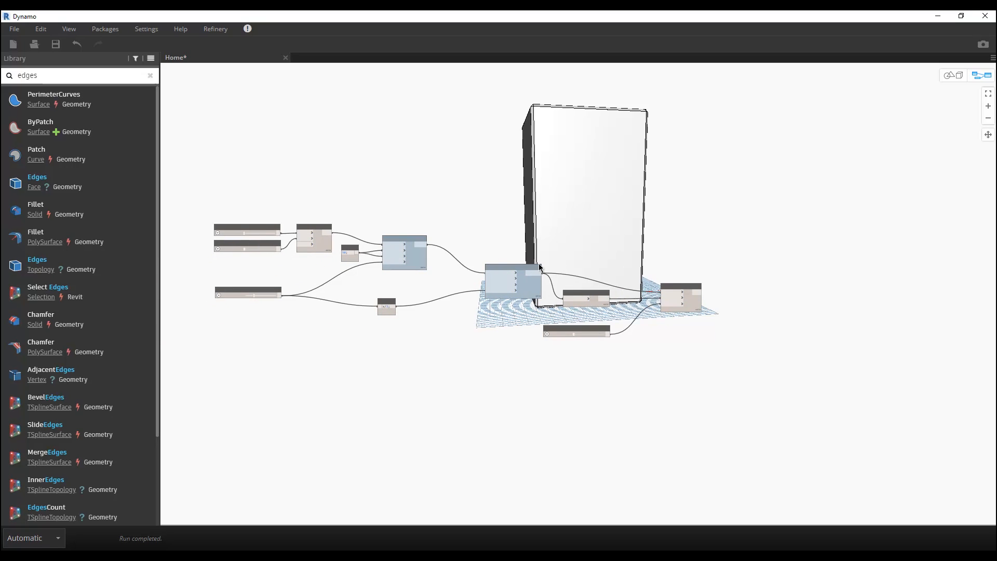
pyautogui.moveTo(740, 128); pyautogui.dragTo(175, 411)
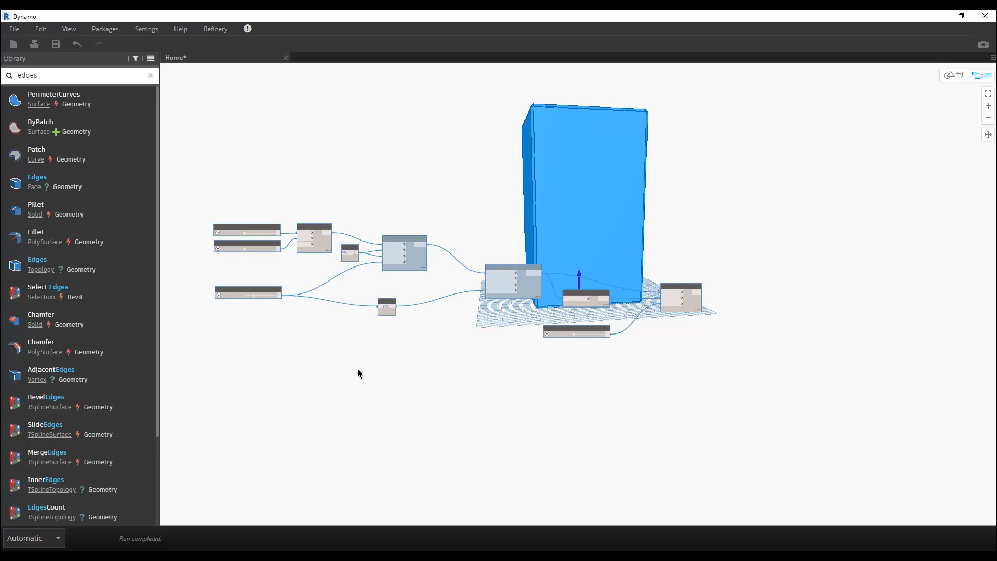
pyautogui.hotkey('ctrl', 'v')
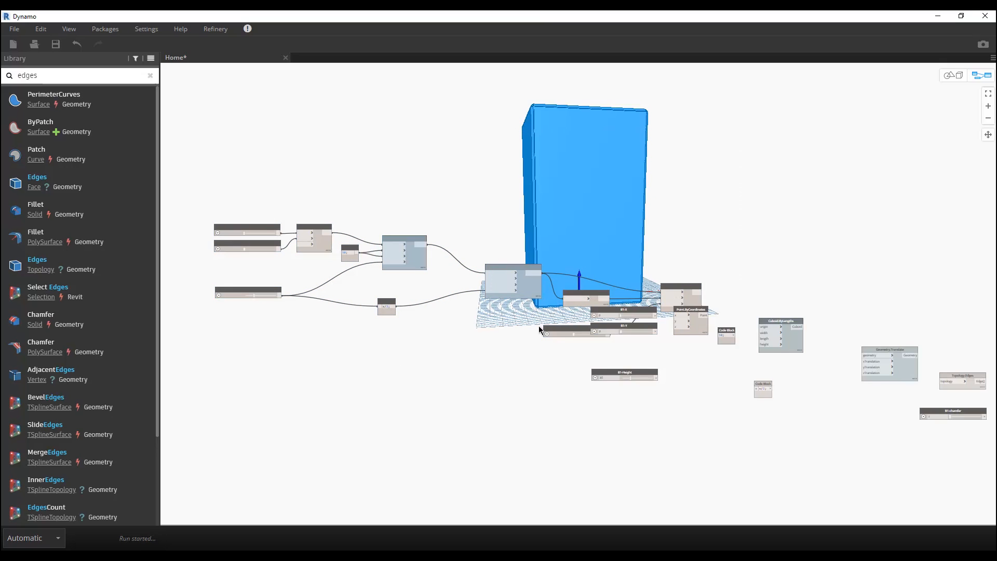
pyautogui.moveTo(796, 341); pyautogui.dragTo(425, 421)
# Set the copied chain's sliders to 37 for X, 14 for Y and 38 for height.
pyautogui.scroll(5, 446, 379)
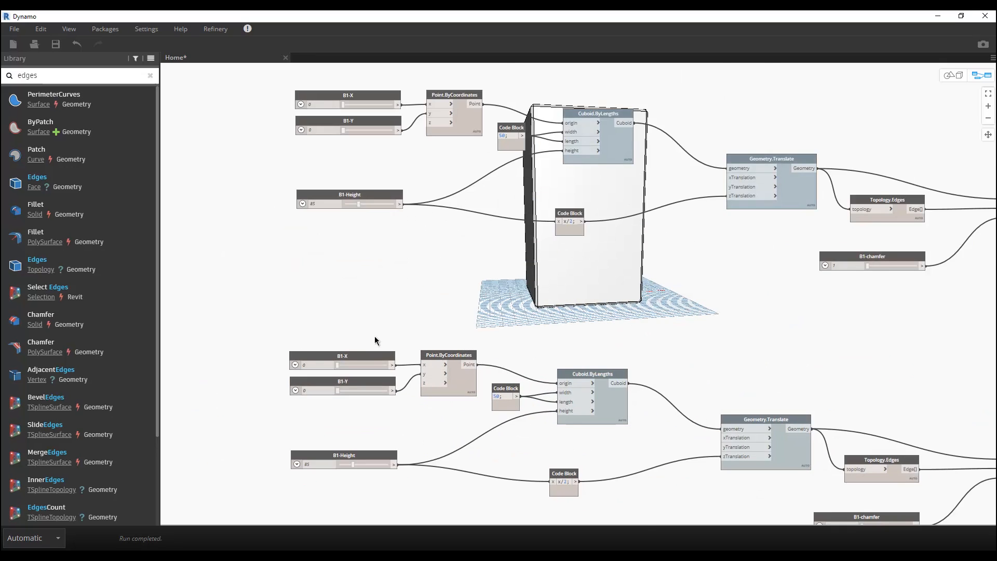
pyautogui.moveTo(443, 305); pyautogui.dragTo(427, 290, button='middle')
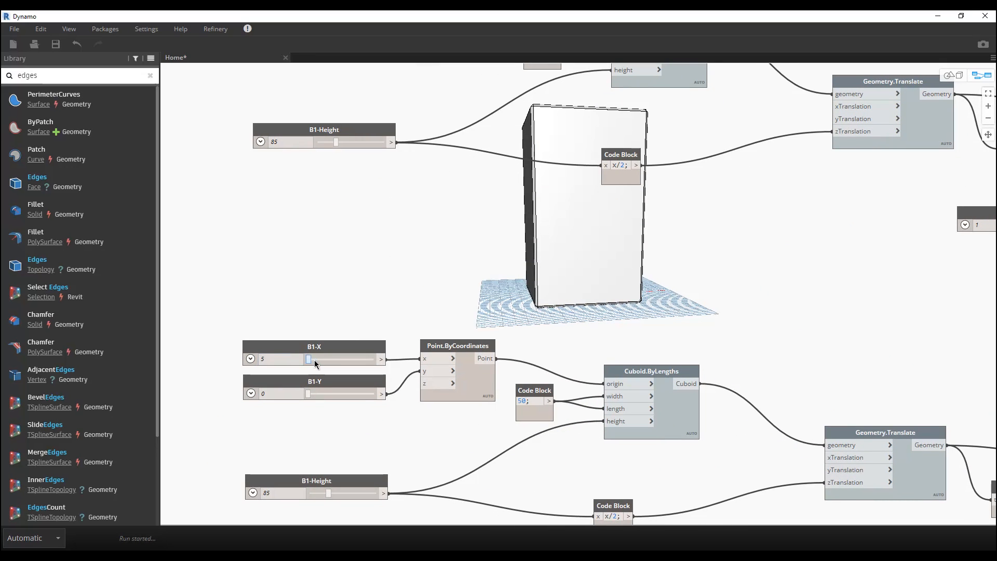
pyautogui.moveTo(315, 363)
pyautogui.mouseDown()
pyautogui.moveTo(343, 360)
pyautogui.moveTo(317, 357)
pyautogui.mouseUp()
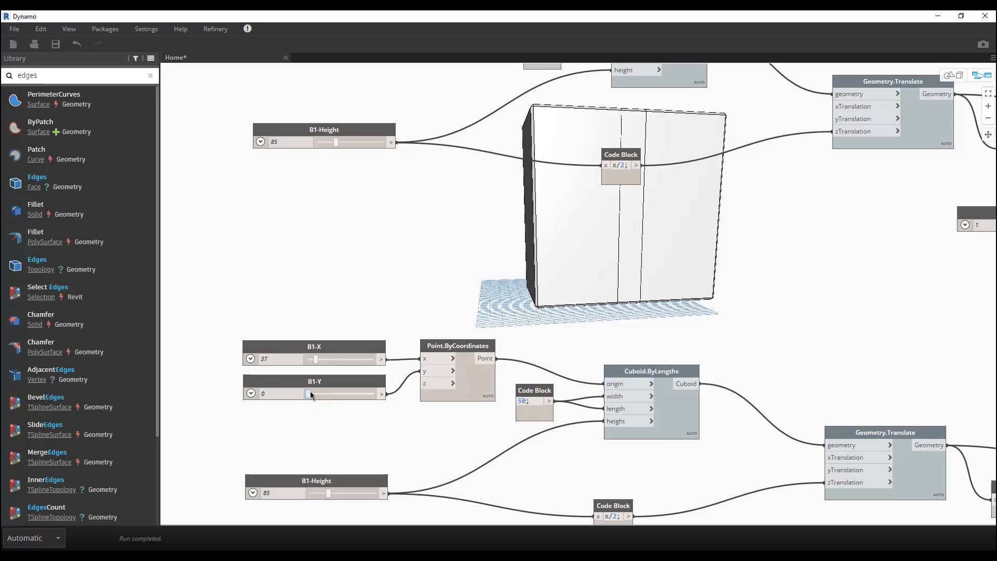
pyautogui.moveTo(310, 394)
pyautogui.mouseDown()
pyautogui.moveTo(323, 393)
pyautogui.moveTo(311, 394)
pyautogui.mouseUp()
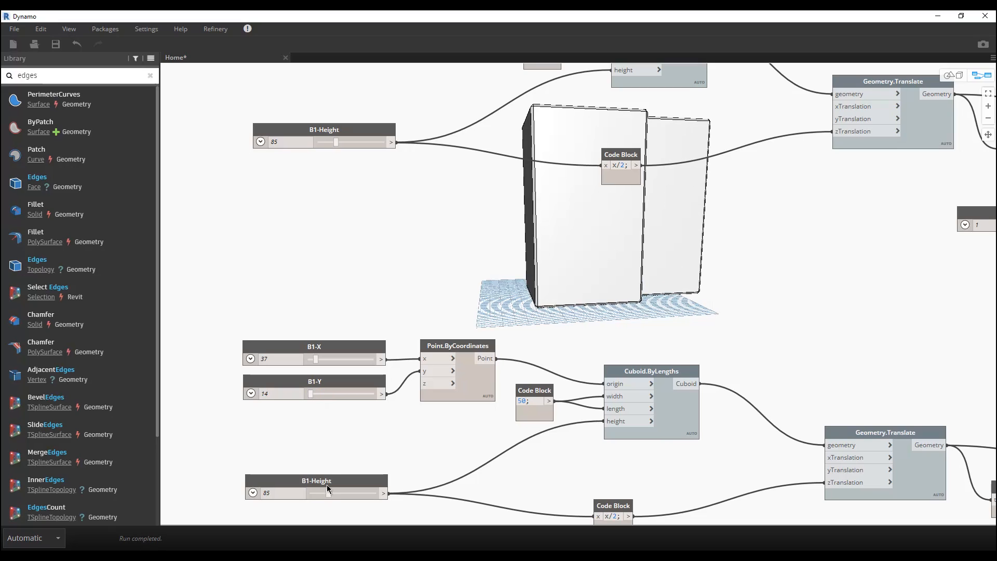
pyautogui.moveTo(326, 490); pyautogui.dragTo(318, 490)
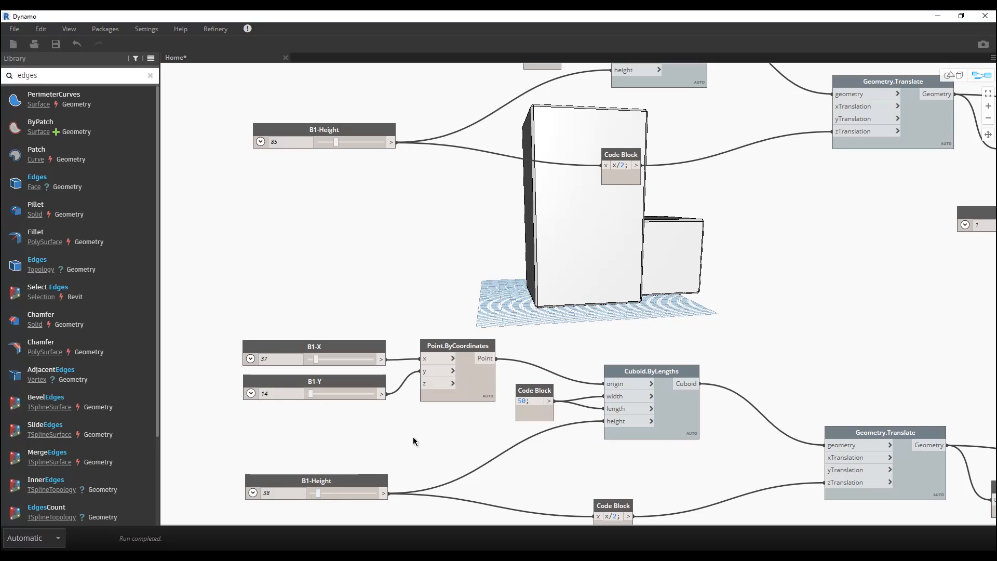
# Examine the two building masses from above in 3D, and review both node chains in the graph.
pyautogui.click(953, 76)
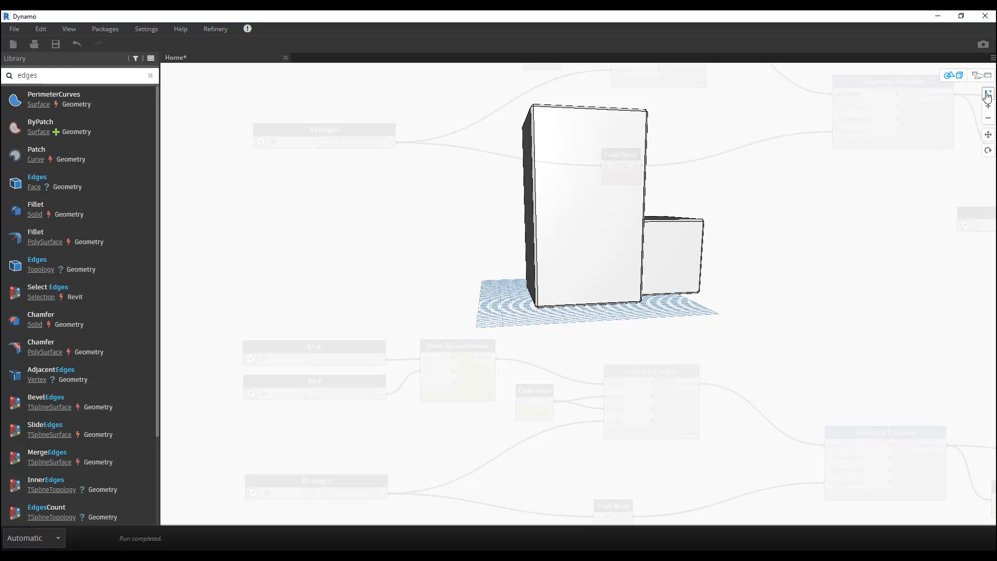
pyautogui.moveTo(715, 265); pyautogui.dragTo(546, 301, button='right')
pyautogui.moveTo(782, 311); pyautogui.dragTo(625, 262, button='right')
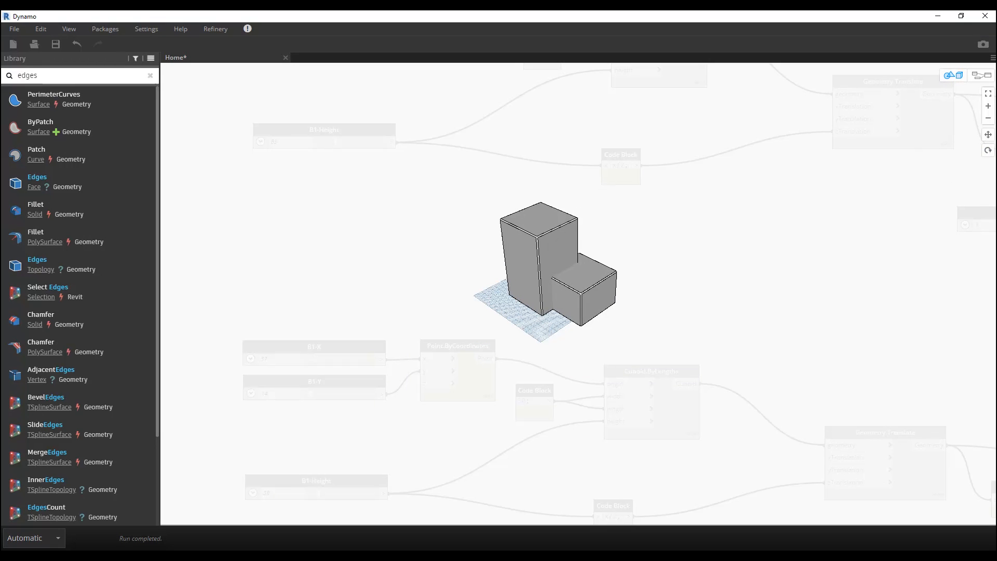
pyautogui.click(980, 76)
pyautogui.moveTo(507, 251); pyautogui.dragTo(460, 223, button='middle')
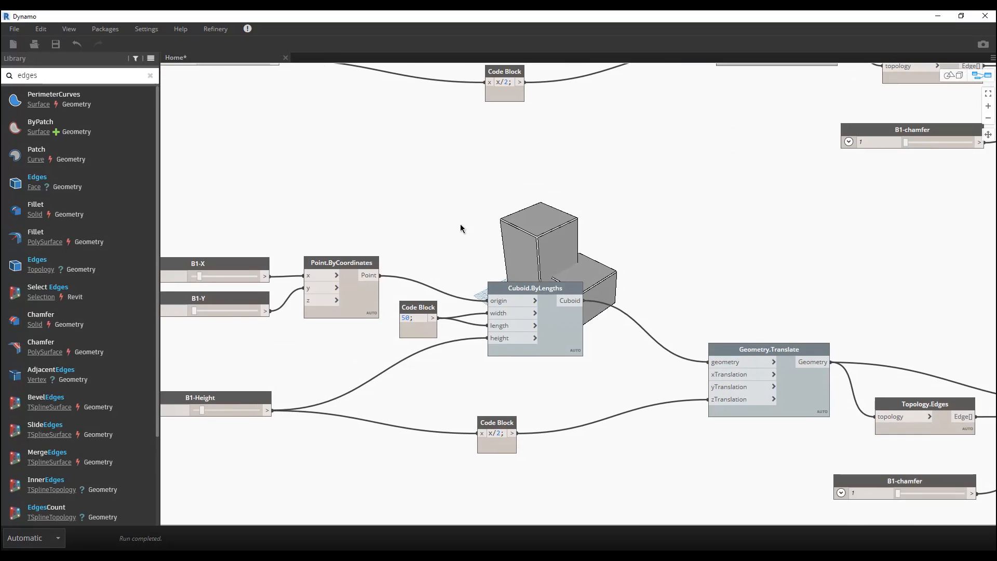
pyautogui.scroll(-3, 460, 223)
pyautogui.moveTo(652, 298); pyautogui.dragTo(635, 276, button='middle')
pyautogui.scroll(3, 395, 239)
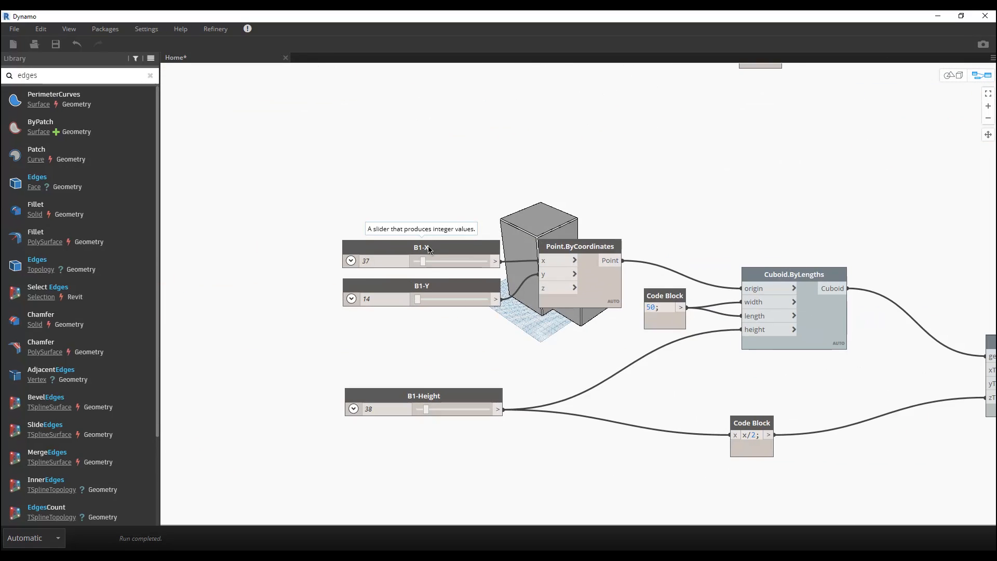
pyautogui.scroll(-5, 463, 185)
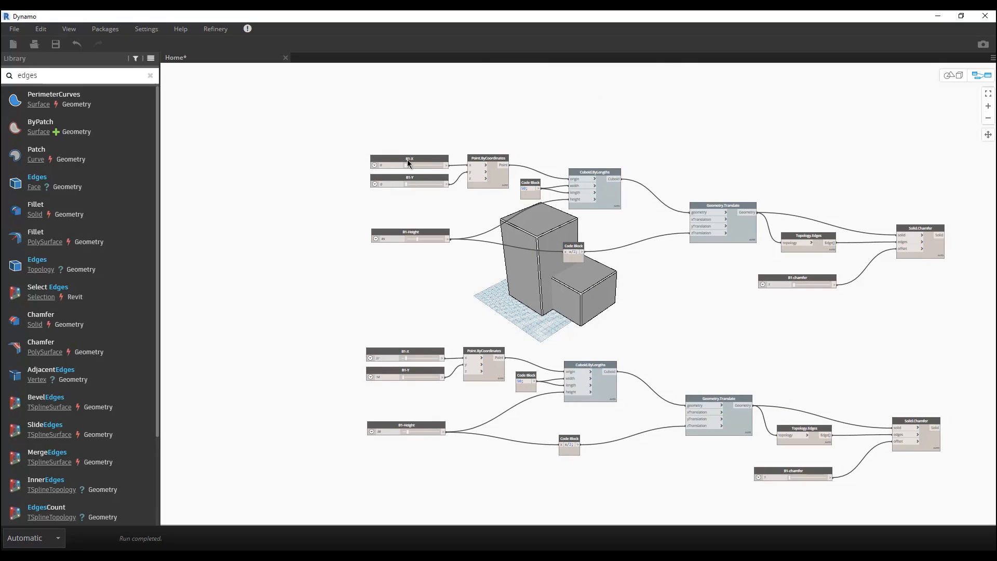
pyautogui.moveTo(392, 391); pyautogui.dragTo(400, 343, button='middle')
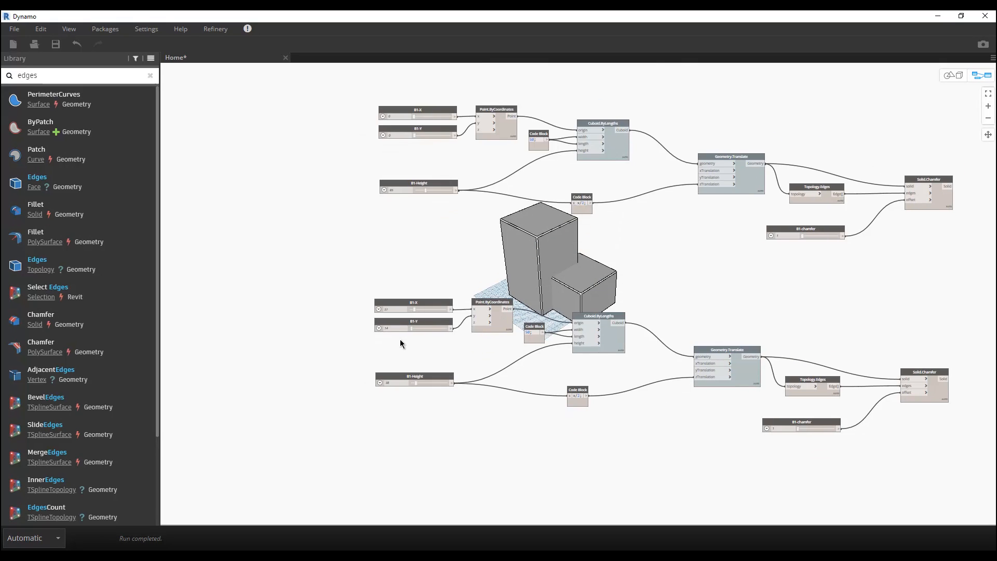
# Rename the copied B1-X slider as B2-X.
pyautogui.scroll(5, 408, 327)
pyautogui.doubleClick(429, 272)
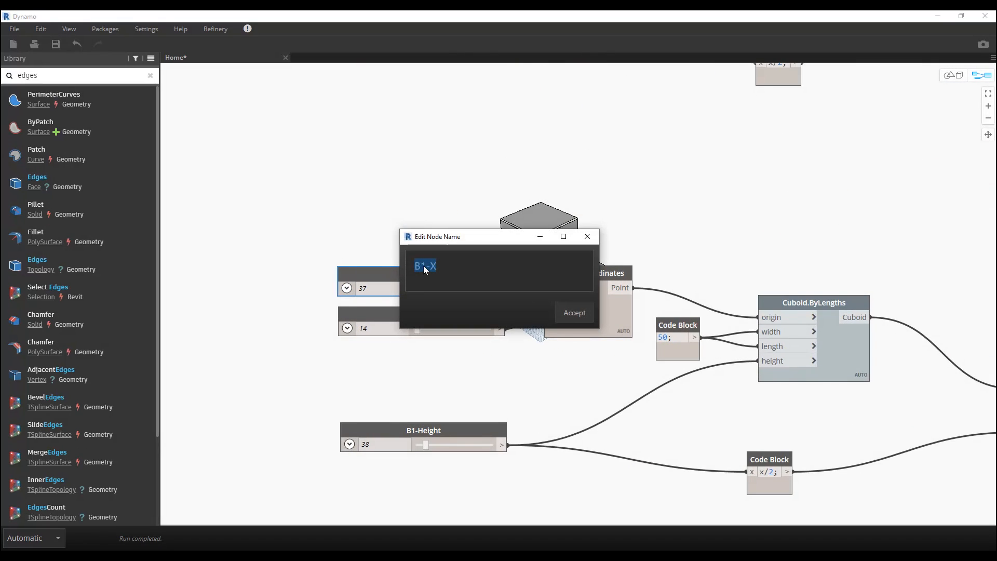
pyautogui.press('BackSpace')
pyautogui.write('2')
pyautogui.click(571, 323)
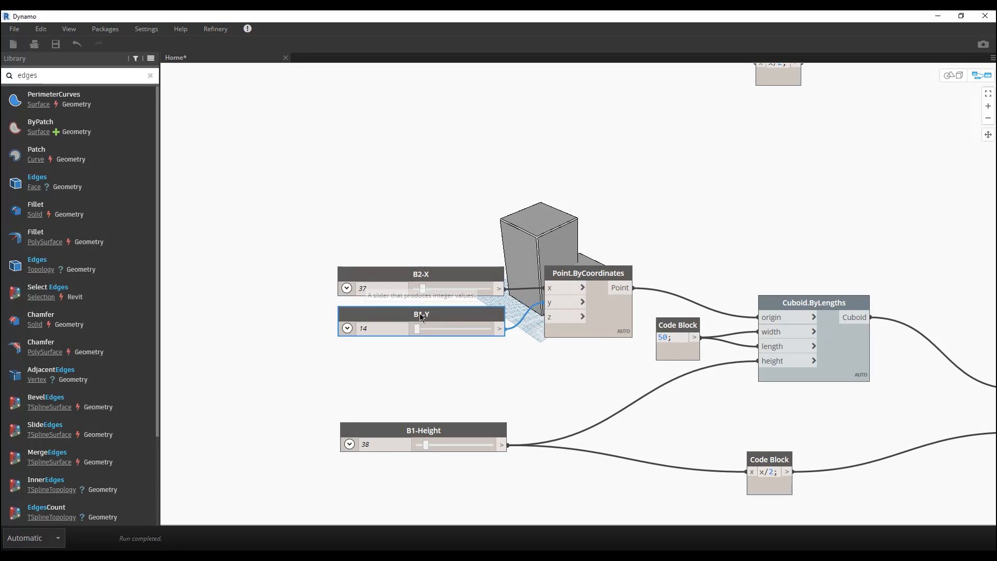
# Rename the copied B1-Y slider as B2-Y.
pyautogui.doubleClick(421, 313)
pyautogui.click(427, 267)
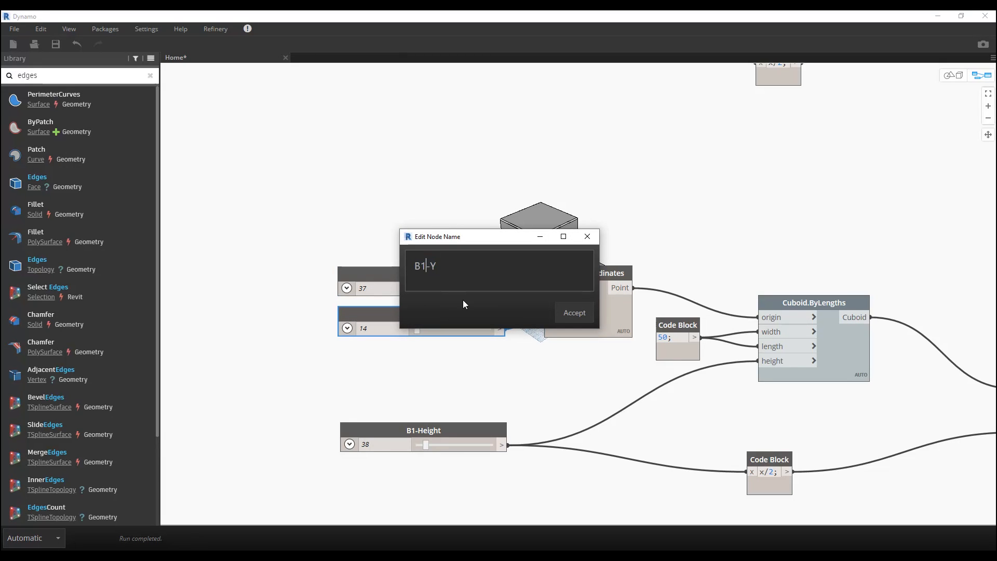
pyautogui.press('BackSpace')
pyautogui.write('2')
pyautogui.click(580, 312)
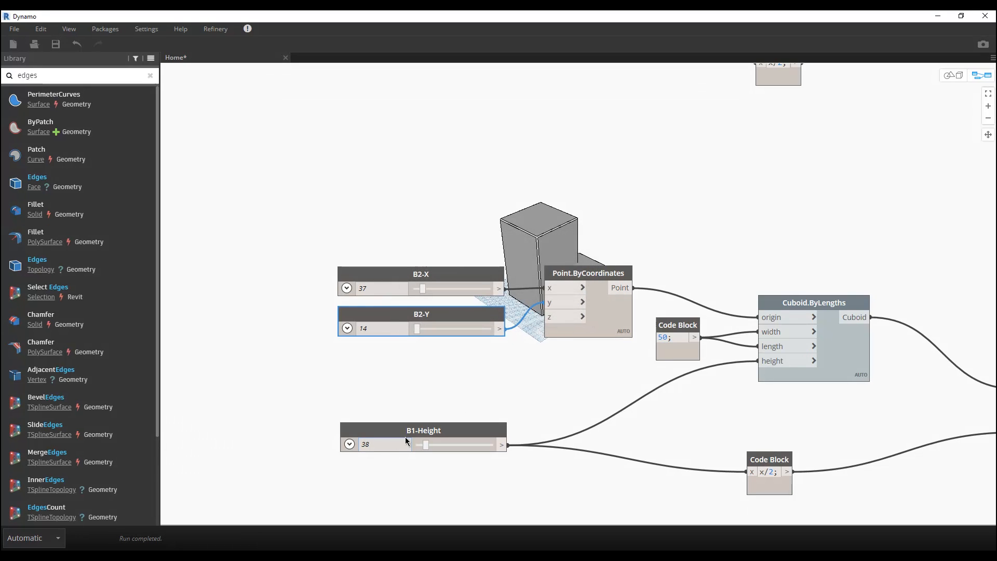
# Set the copied B1-Height slider to 41, and rename it B2-Height.
pyautogui.moveTo(425, 444)
pyautogui.mouseDown()
pyautogui.moveTo(416, 444)
pyautogui.moveTo(426, 445)
pyautogui.mouseUp()
pyautogui.doubleClick(424, 434)
pyautogui.click(426, 269)
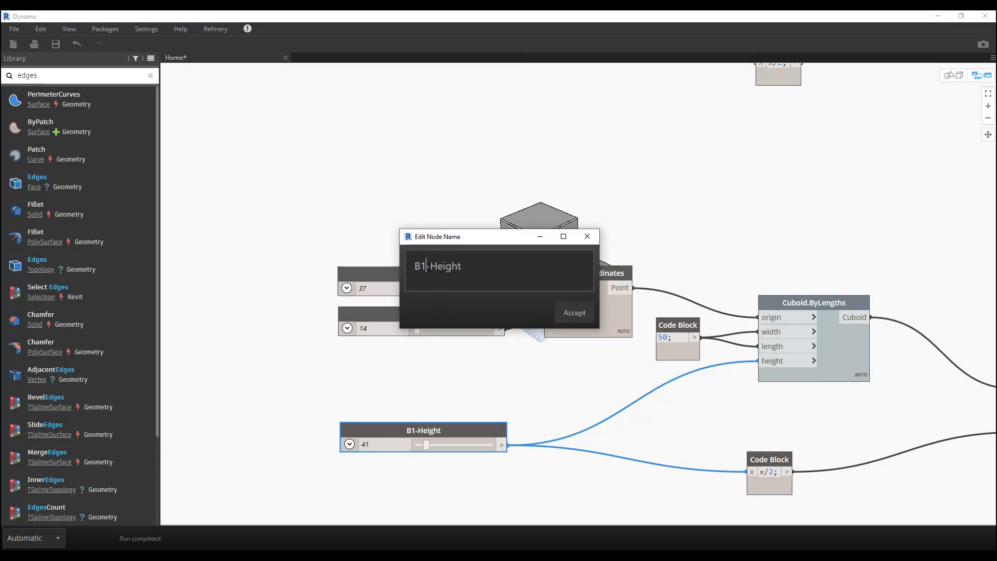
pyautogui.press('BackSpace')
pyautogui.write('2')
pyautogui.click(571, 313)
pyautogui.click(527, 404)
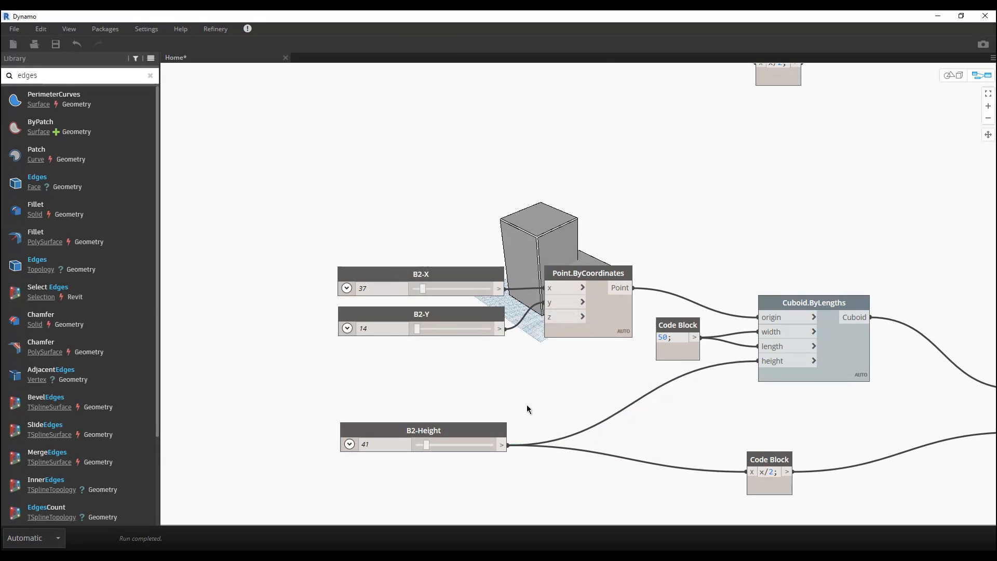
# Rename the copied B1-chamfer slider as B2-chamfer.
pyautogui.scroll(-5, 527, 376)
pyautogui.moveTo(768, 419); pyautogui.dragTo(477, 386, button='middle')
pyautogui.scroll(3, 602, 436)
pyautogui.scroll(2, 561, 407)
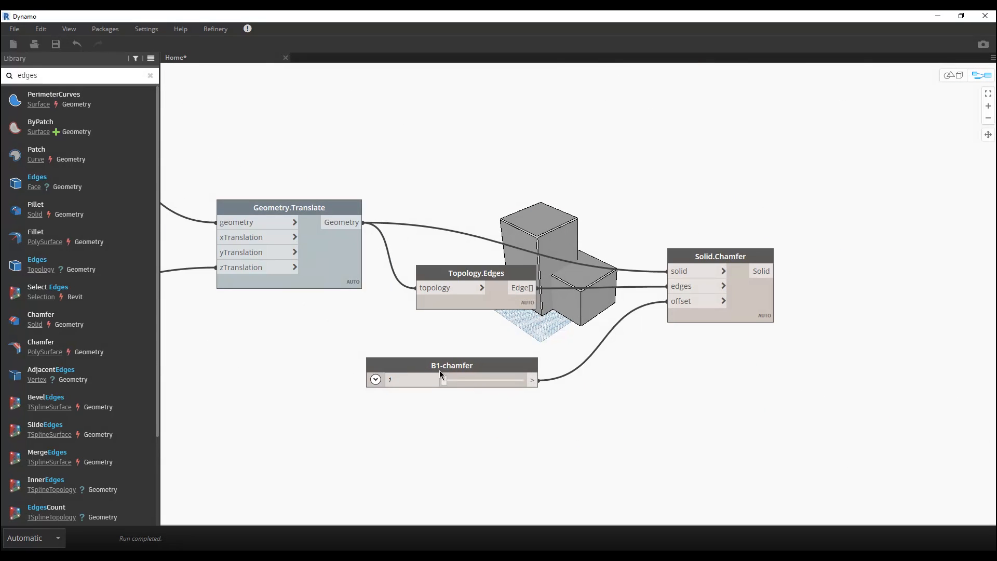
pyautogui.doubleClick(440, 369)
pyautogui.click(426, 265)
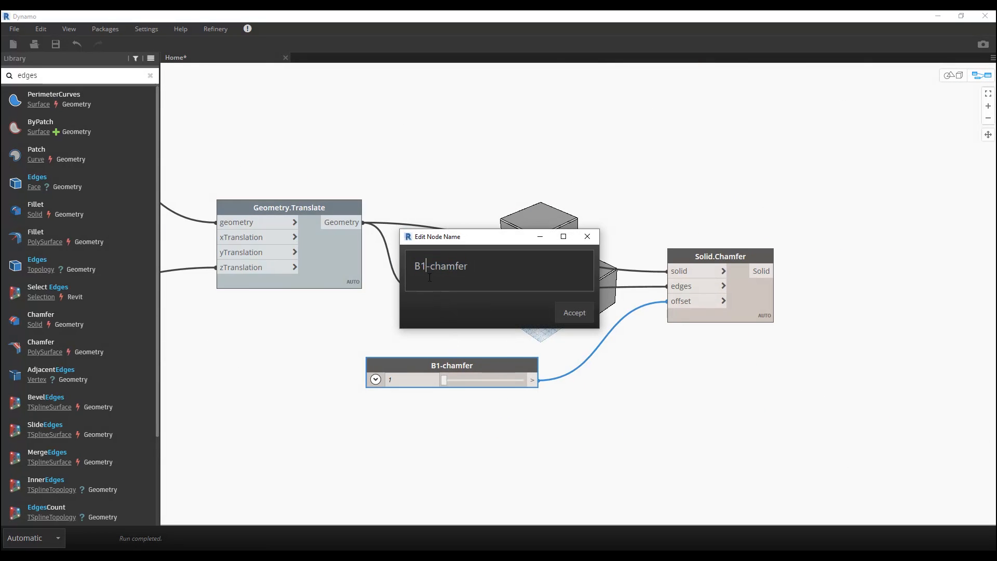
pyautogui.press('BackSpace')
pyautogui.write('2')
pyautogui.click(570, 321)
# Add a List Create node with two item inputs and place it between the two Solid.Chamfer branches.
pyautogui.scroll(-5, 571, 332)
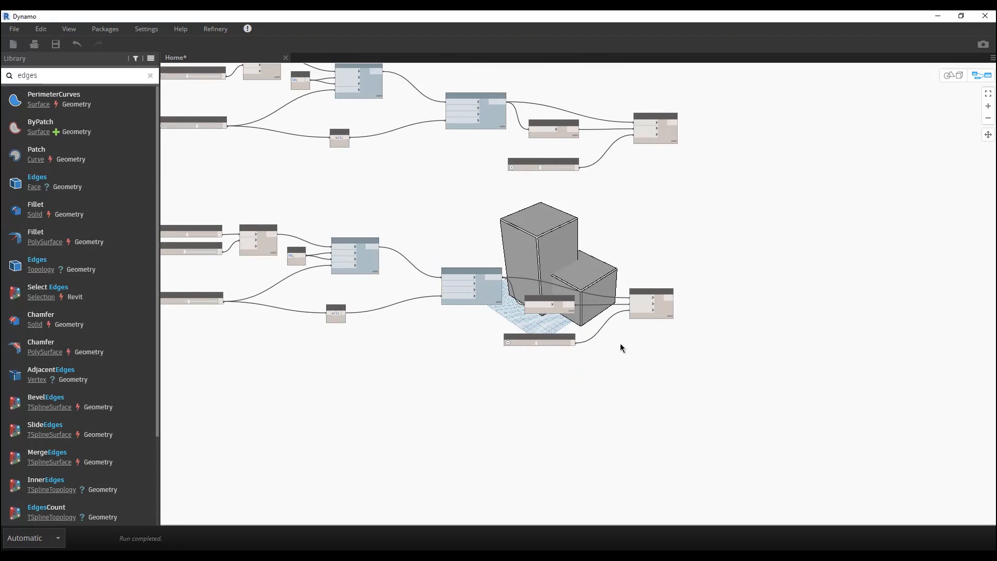
pyautogui.moveTo(574, 350); pyautogui.dragTo(231, 312, button='middle')
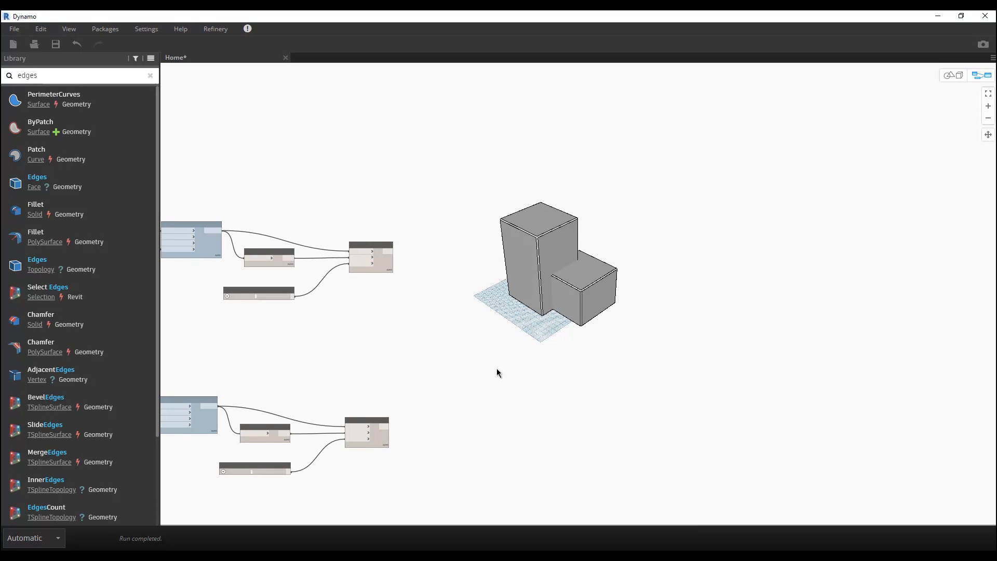
pyautogui.scroll(2, 434, 351)
pyautogui.rightClick(440, 348)
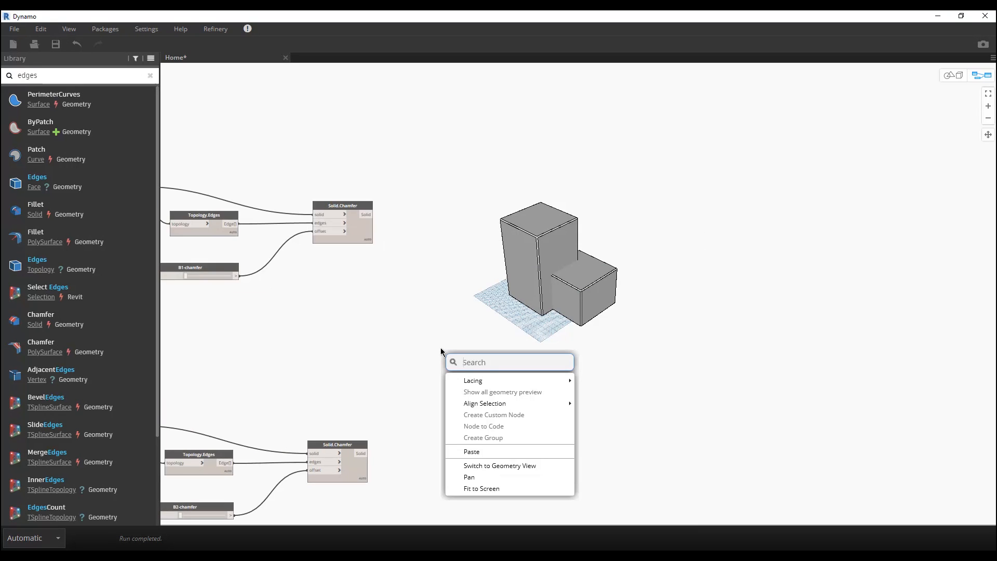
pyautogui.write('list')
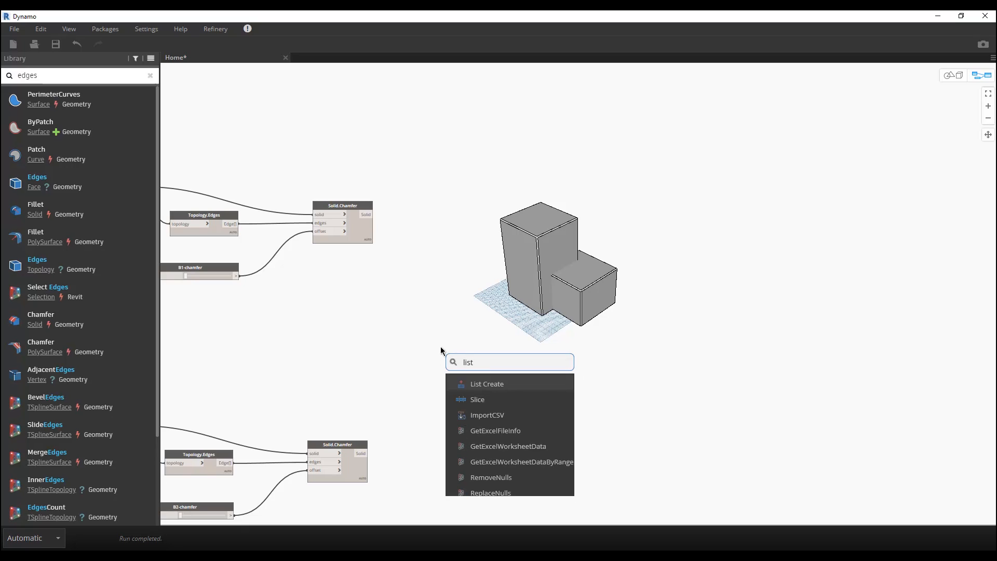
pyautogui.click(515, 387)
pyautogui.click(535, 401)
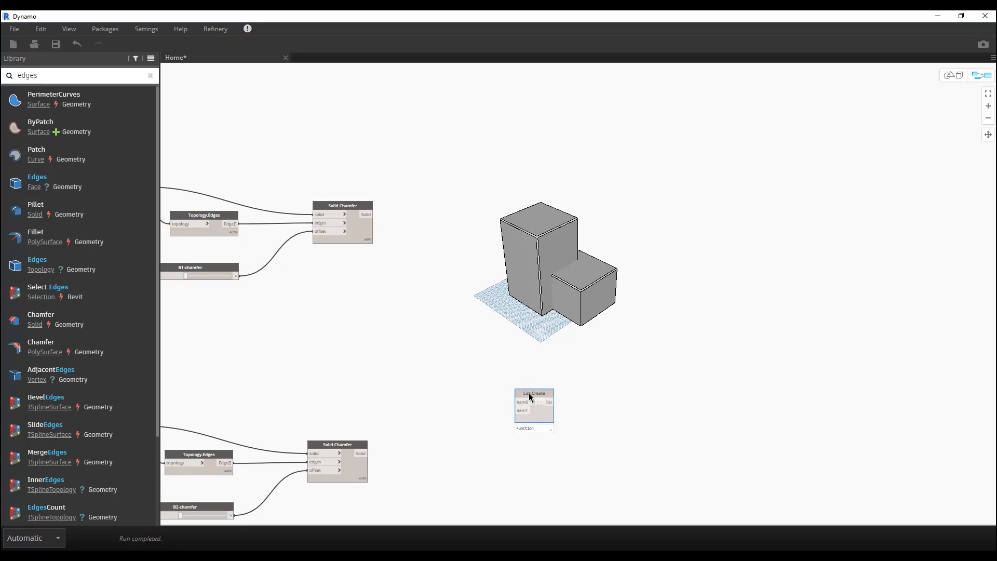
pyautogui.moveTo(528, 394); pyautogui.dragTo(512, 330)
# Connect the B1 Solid.Chamfer output to item0 and the B2 Solid.Chamfer output to item1 of List Create.
pyautogui.click(373, 215)
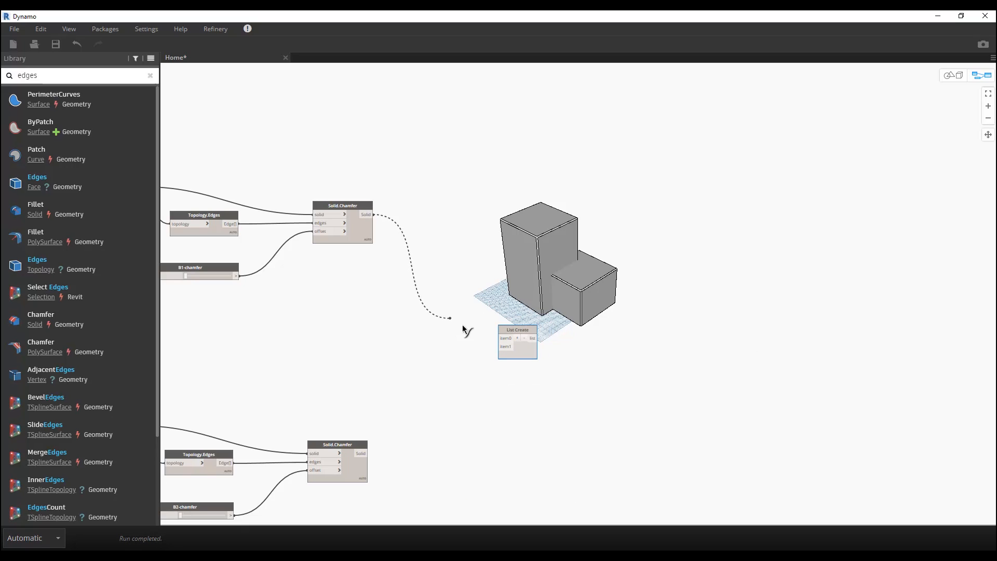
pyautogui.click(501, 338)
pyautogui.click(367, 453)
pyautogui.click(505, 352)
pyautogui.click(357, 455)
pyautogui.click(363, 453)
pyautogui.click(499, 349)
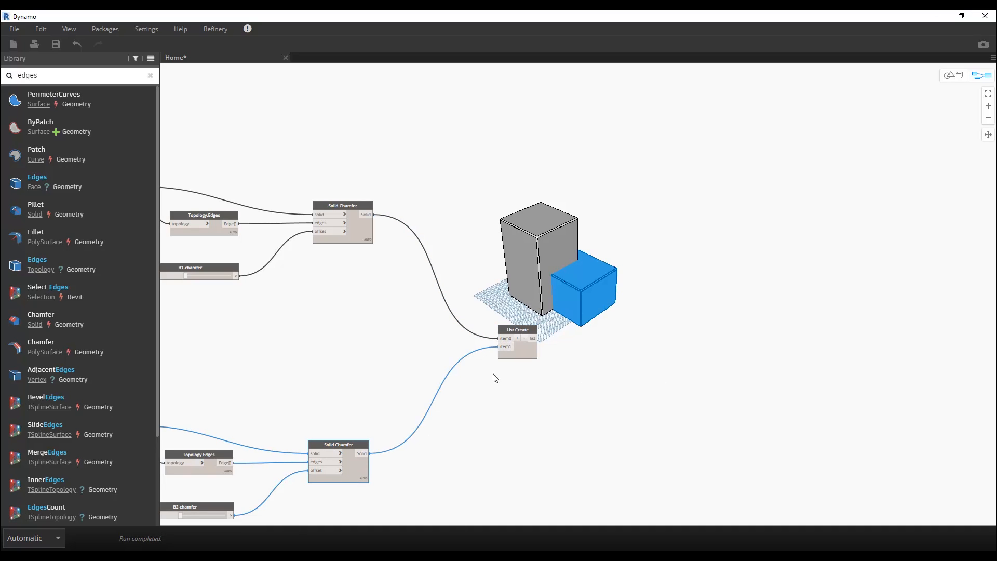
# Add a Solid.ByUnion node after List Create and connect the list output to its solids input.
pyautogui.moveTo(660, 373); pyautogui.dragTo(435, 360, button='middle')
pyautogui.rightClick(441, 351)
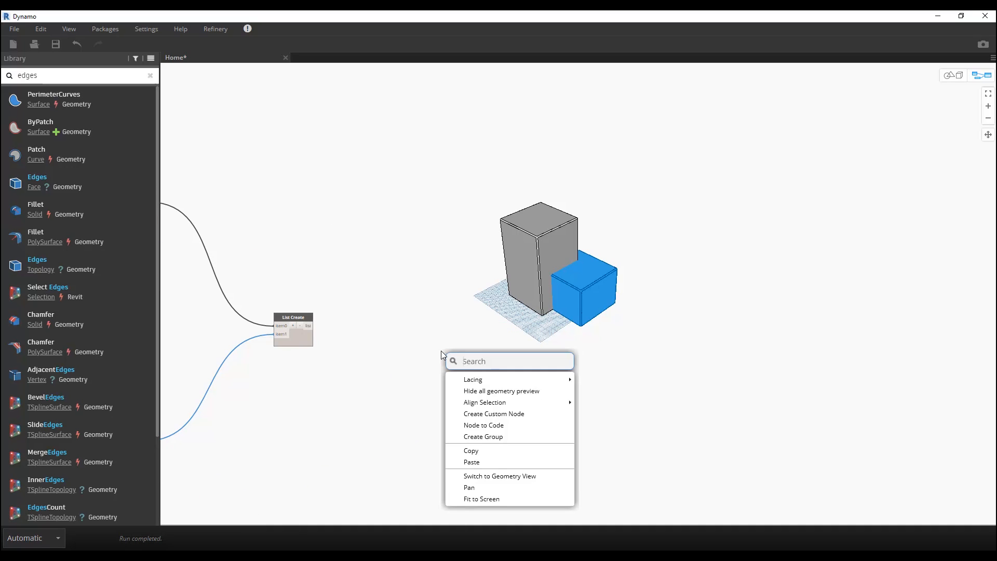
pyautogui.write('uni')
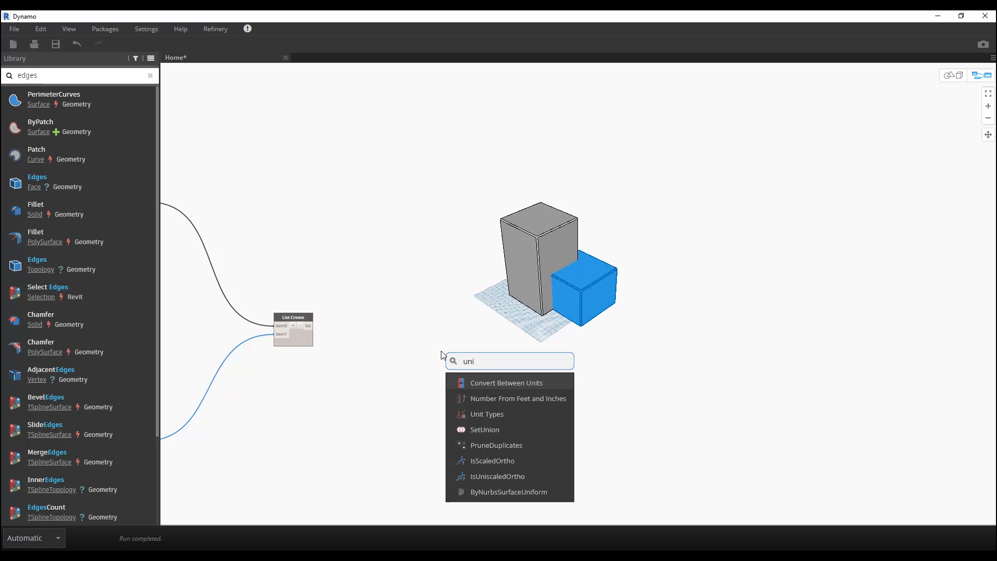
pyautogui.write('on')
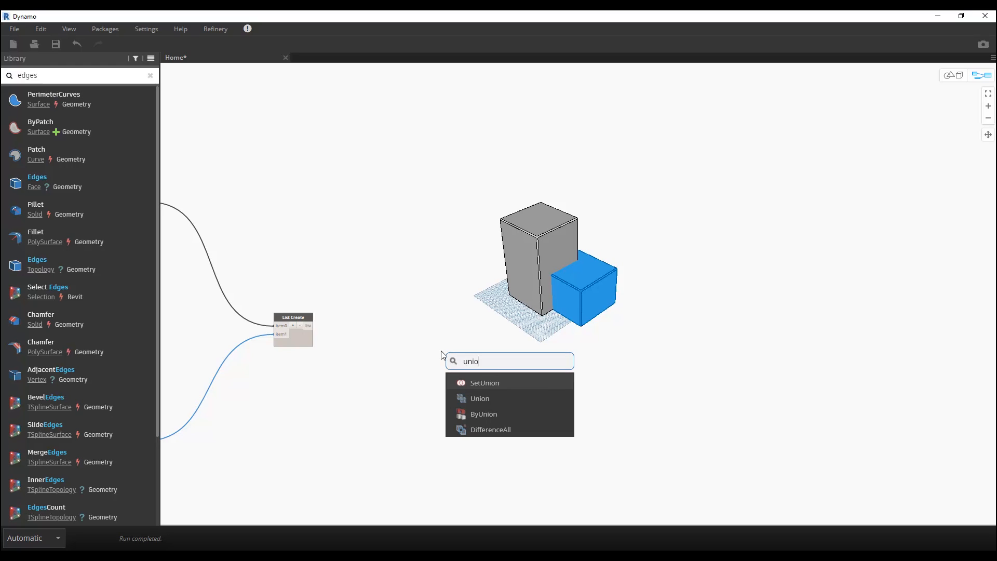
pyautogui.click(500, 413)
pyautogui.moveTo(513, 414); pyautogui.dragTo(394, 349)
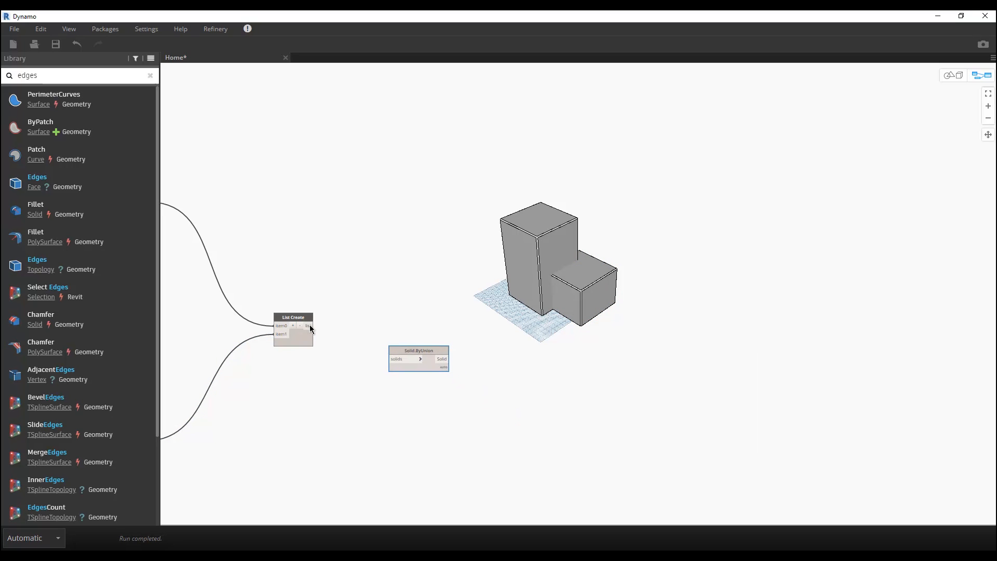
pyautogui.moveTo(310, 328); pyautogui.dragTo(391, 328)
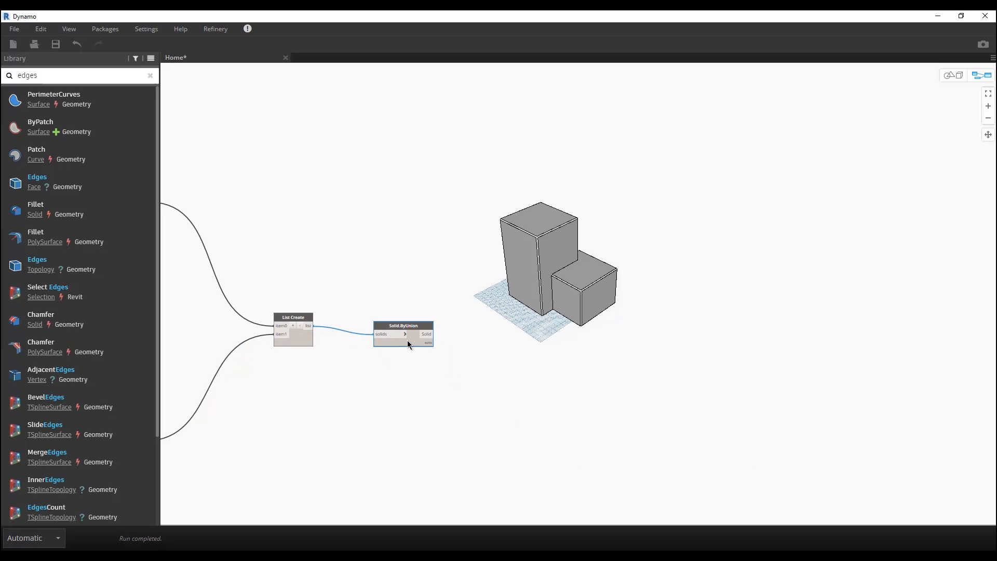
pyautogui.click(422, 357)
pyautogui.click(414, 338)
# Turn off the geometry preview of both Solid.Chamfer nodes.
pyautogui.scroll(-2, 511, 345)
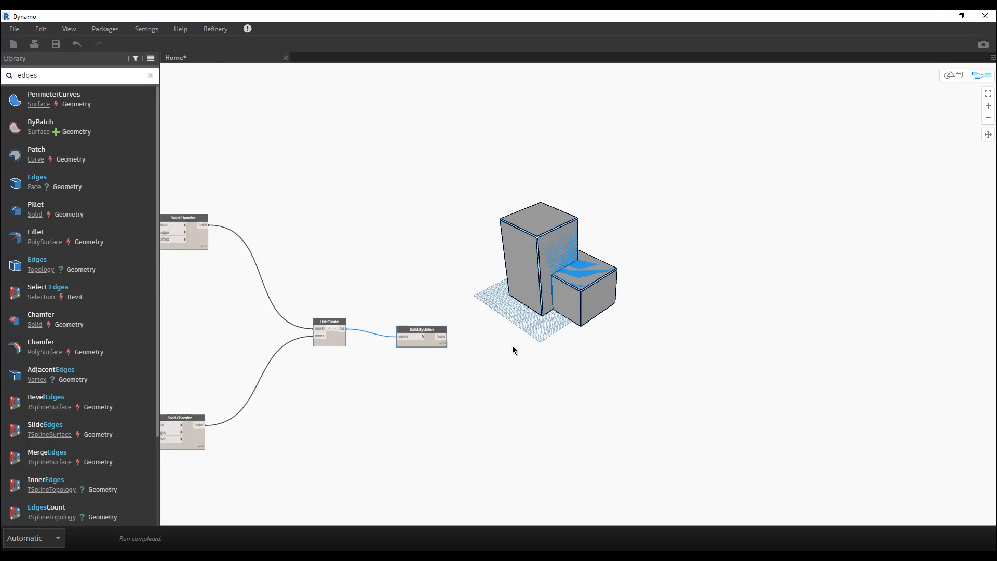
pyautogui.scroll(-3, 512, 346)
pyautogui.moveTo(512, 346); pyautogui.dragTo(676, 312, button='middle')
pyautogui.scroll(4, 554, 369)
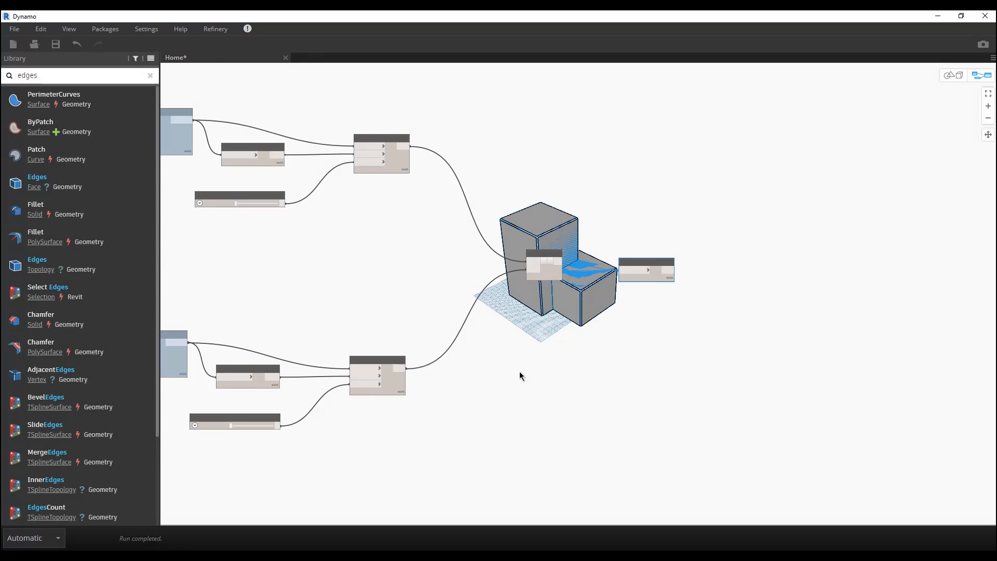
pyautogui.click(393, 384)
pyautogui.rightClick(394, 383)
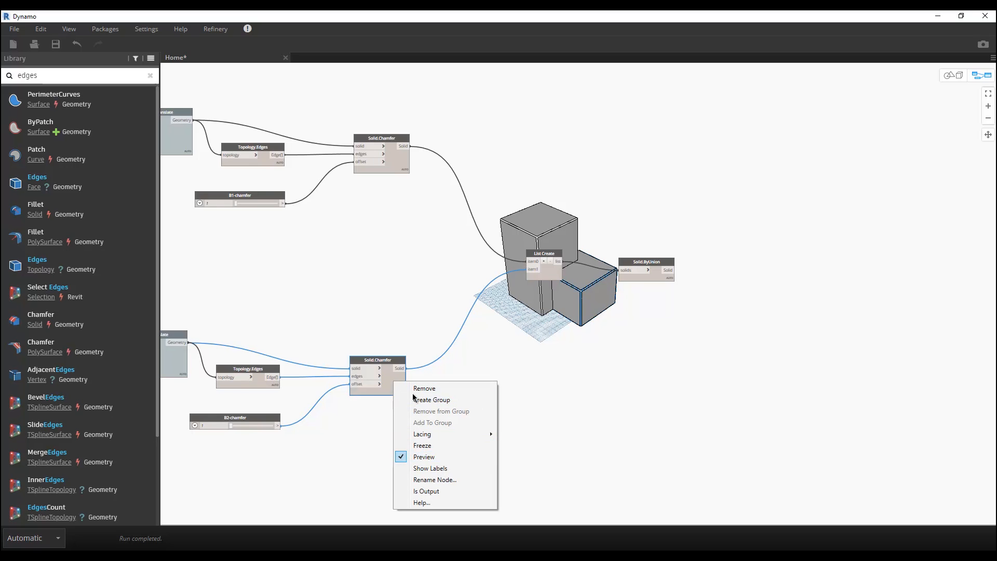
pyautogui.click(394, 212)
pyautogui.rightClick(397, 172)
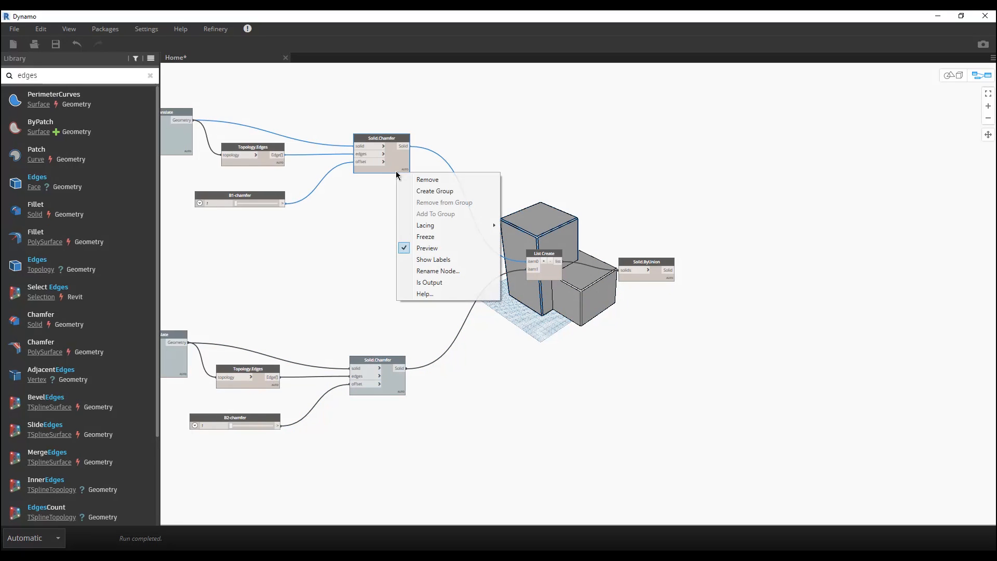
pyautogui.click(437, 248)
pyautogui.click(527, 357)
# Turn off the List Create node's geometry preview and line up Solid.ByUnion with its list output.
pyautogui.click(659, 275)
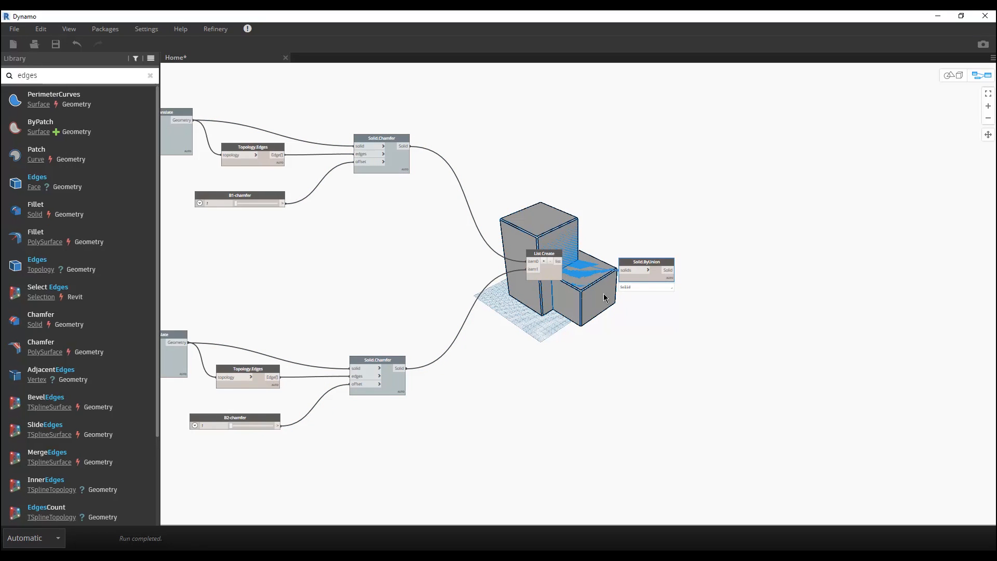
pyautogui.moveTo(569, 302); pyautogui.dragTo(466, 347, button='middle')
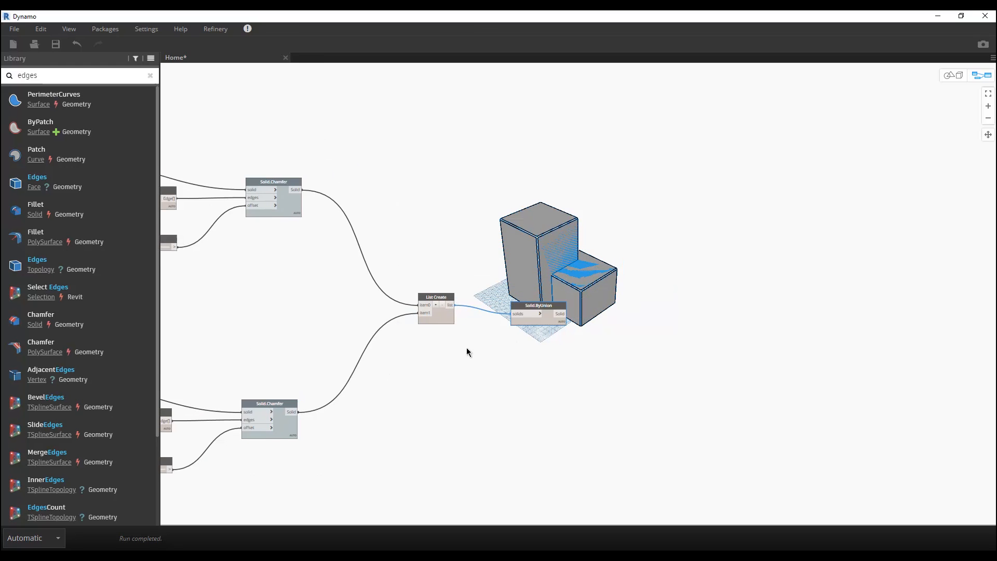
pyautogui.scroll(1, 515, 276)
pyautogui.click(437, 325)
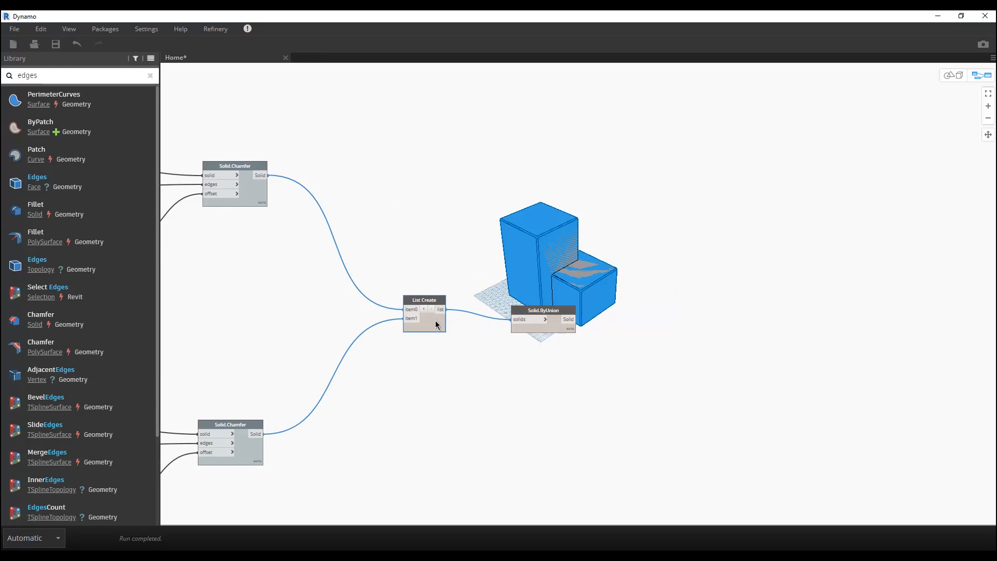
pyautogui.rightClick(437, 325)
pyautogui.click(554, 386)
pyautogui.moveTo(556, 328); pyautogui.dragTo(582, 323)
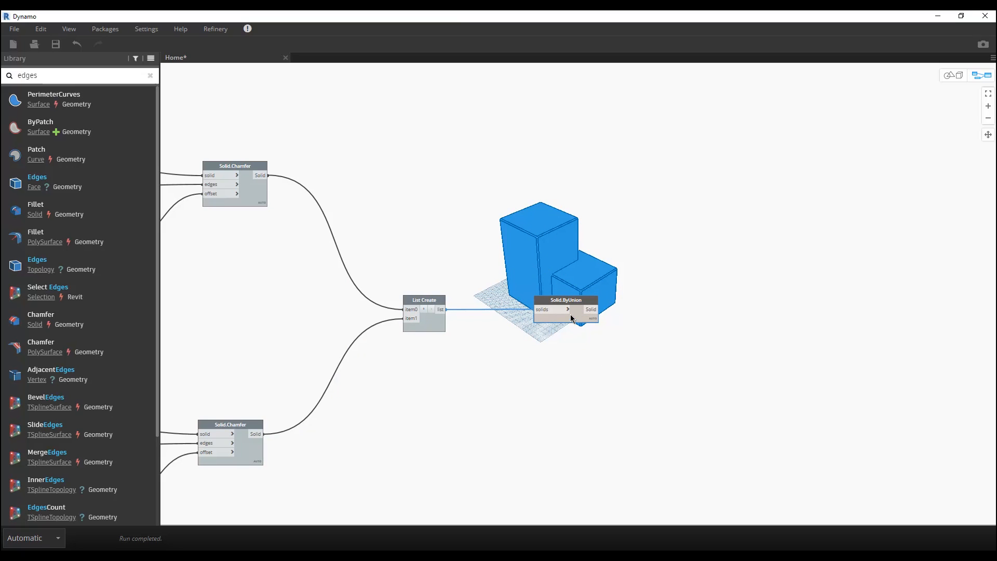
pyautogui.moveTo(571, 319); pyautogui.dragTo(531, 319)
pyautogui.click(644, 320)
# Add a Solid.Area node fed by the Solid.ByUnion output, place it above the union node, and pin its value preview.
pyautogui.moveTo(659, 314); pyautogui.dragTo(545, 323, button='middle')
pyautogui.moveTo(656, 313); pyautogui.dragTo(500, 313, button='middle')
pyautogui.scroll(4, 344, 301)
pyautogui.moveTo(344, 301); pyautogui.dragTo(460, 289, button='middle')
pyautogui.scroll(1, 435, 292)
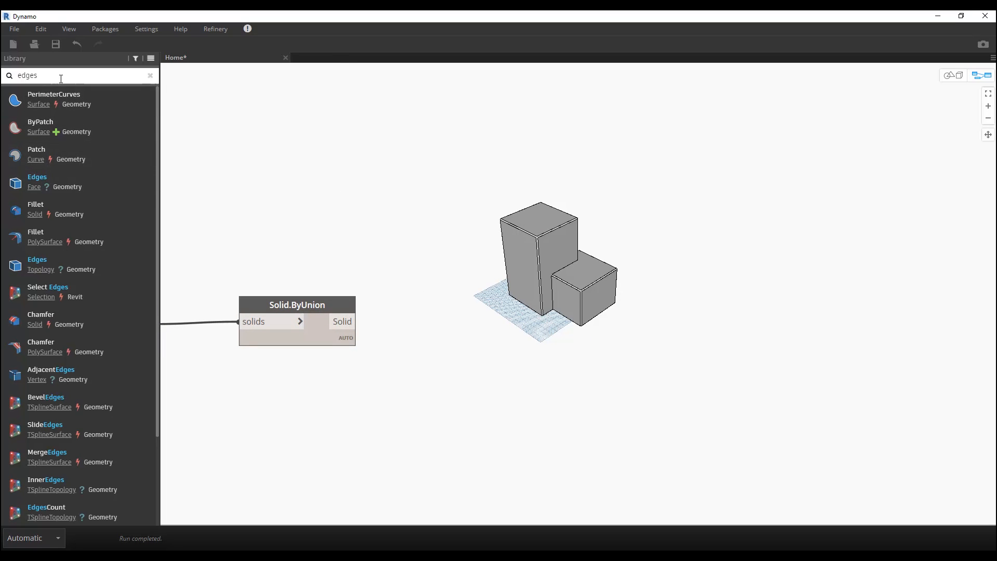
pyautogui.moveTo(61, 77); pyautogui.dragTo(3, 74)
pyautogui.write('area')
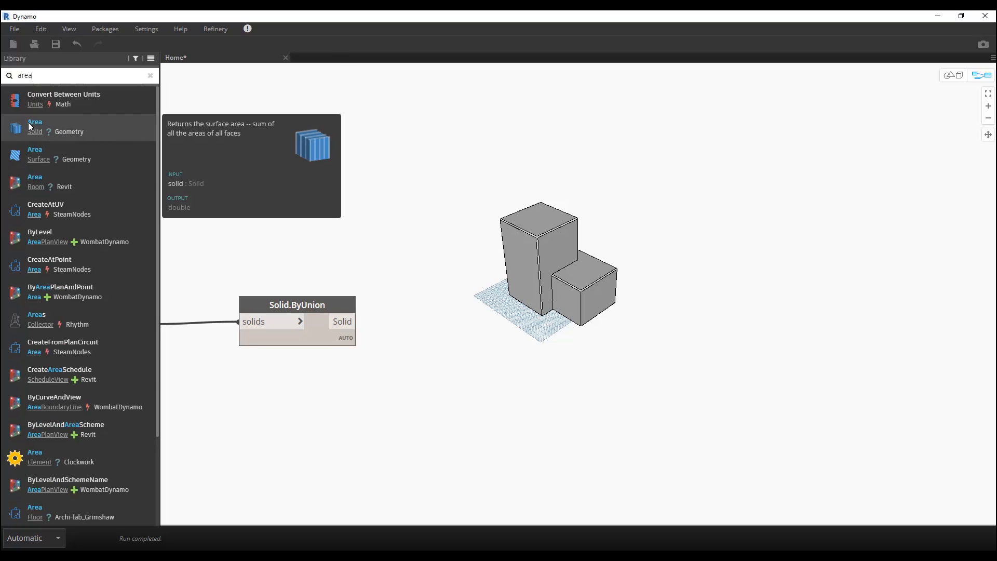
pyautogui.click(107, 124)
pyautogui.moveTo(356, 322); pyautogui.dragTo(575, 315)
pyautogui.moveTo(658, 318); pyautogui.dragTo(516, 148)
pyautogui.moveTo(497, 179)
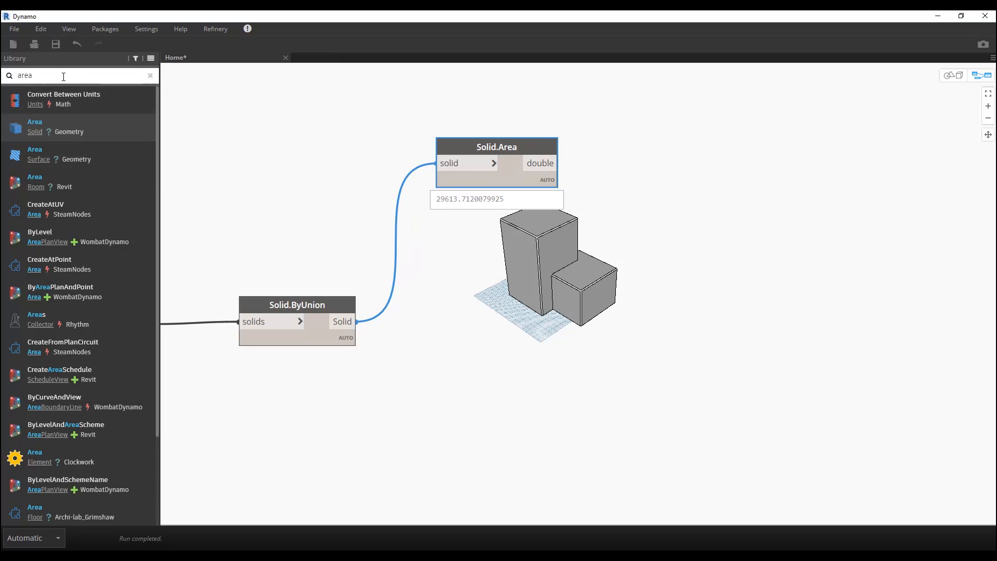
# Add a Solid.Volume node below Solid.Area, feed it the Solid.ByUnion output, and pin its value preview.
pyautogui.moveTo(63, 77); pyautogui.dragTo(2, 79)
pyautogui.write('volume')
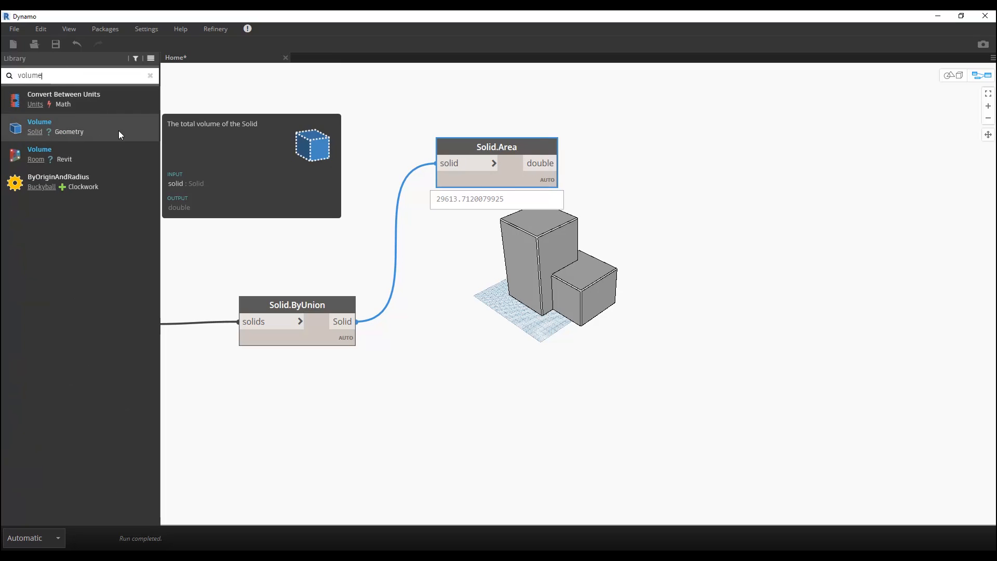
pyautogui.click(98, 128)
pyautogui.moveTo(358, 321); pyautogui.dragTo(486, 305)
pyautogui.click(625, 335)
pyautogui.moveTo(548, 346)
pyautogui.click(551, 363)
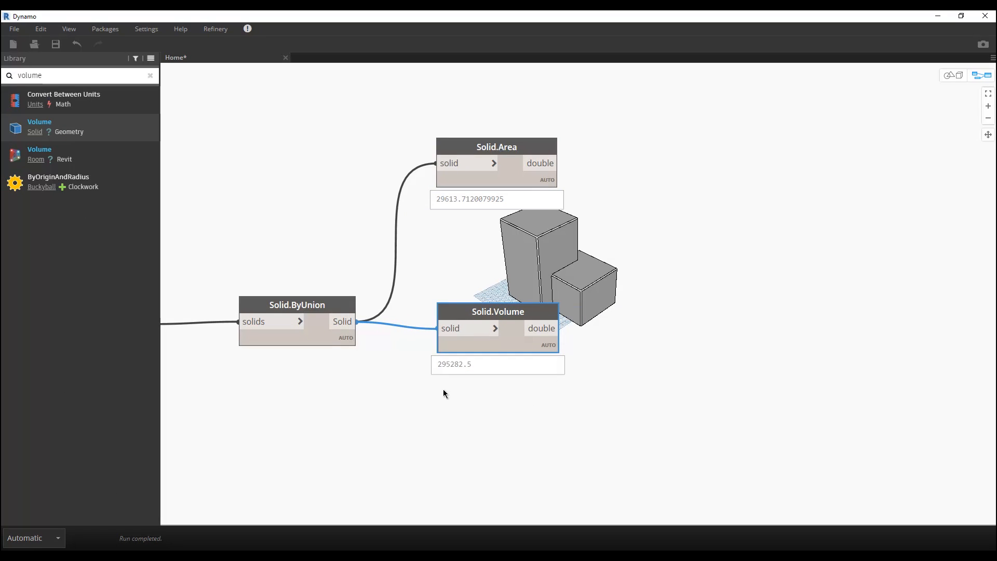
# Add a Data.Remember node from the Refinery package and place it beside Solid.Area.
pyautogui.moveTo(582, 362); pyautogui.dragTo(447, 349, button='middle')
pyautogui.moveTo(550, 357); pyautogui.dragTo(499, 357, button='middle')
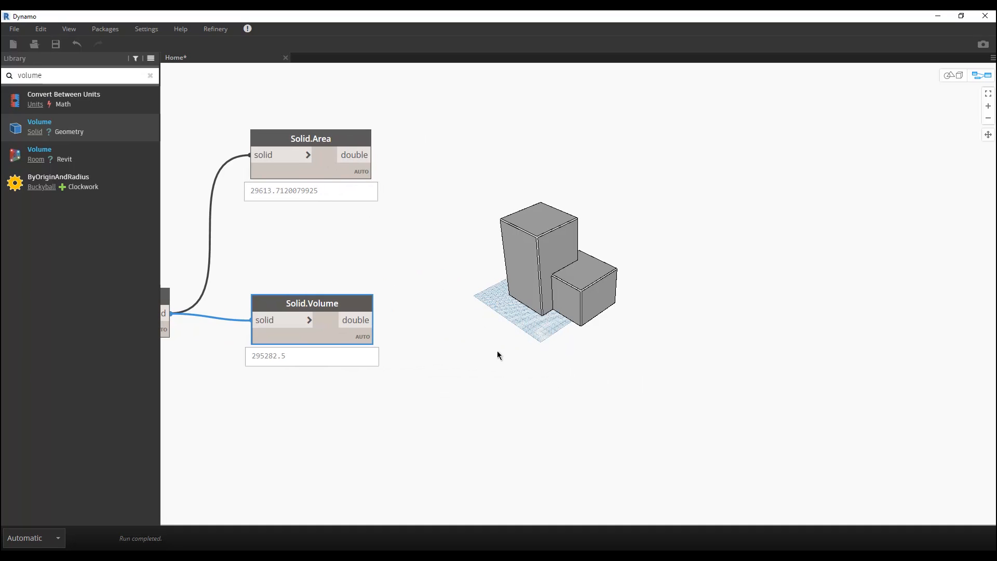
pyautogui.click(150, 76)
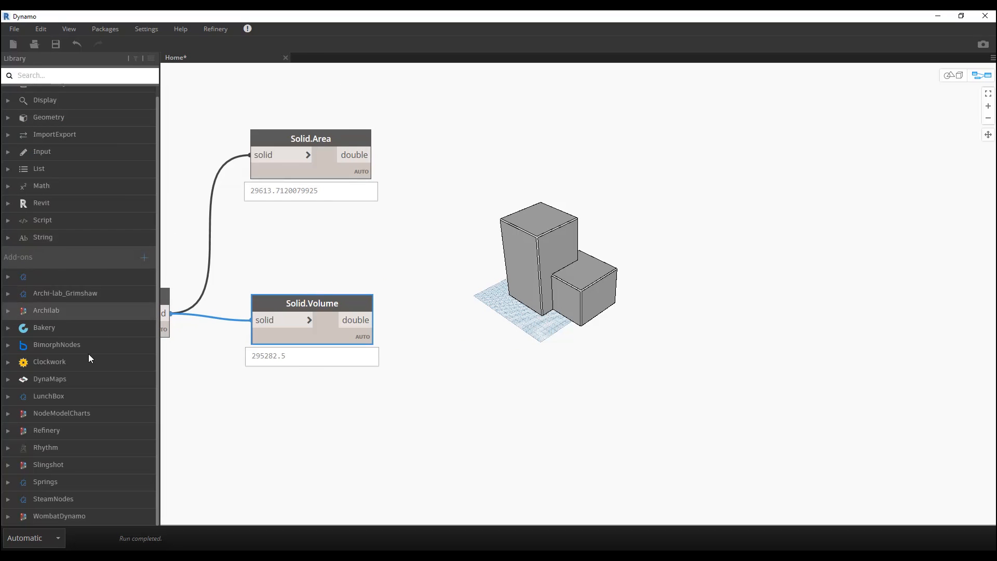
pyautogui.click(8, 431)
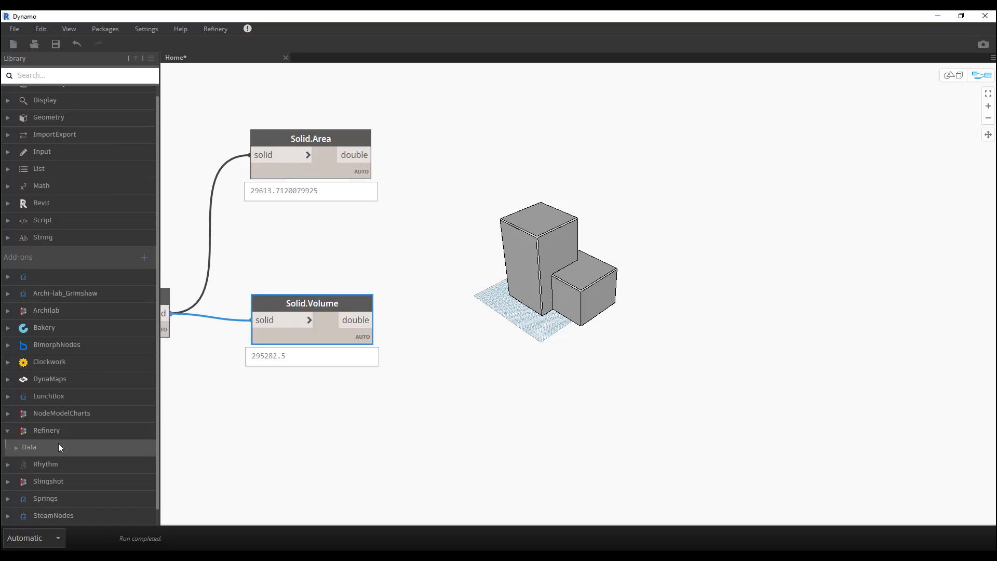
pyautogui.click(18, 446)
pyautogui.click(66, 463)
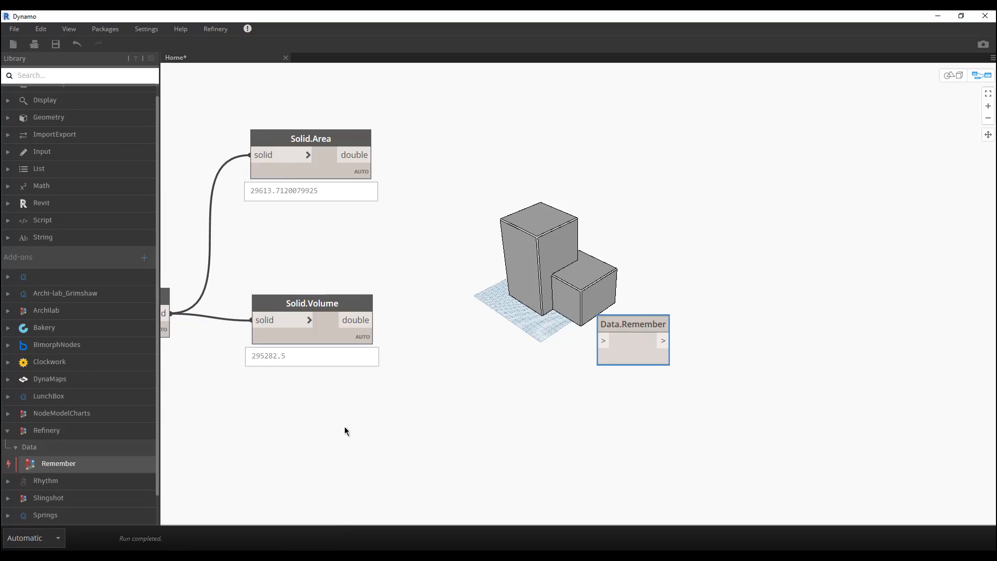
pyautogui.moveTo(638, 325); pyautogui.dragTo(498, 137)
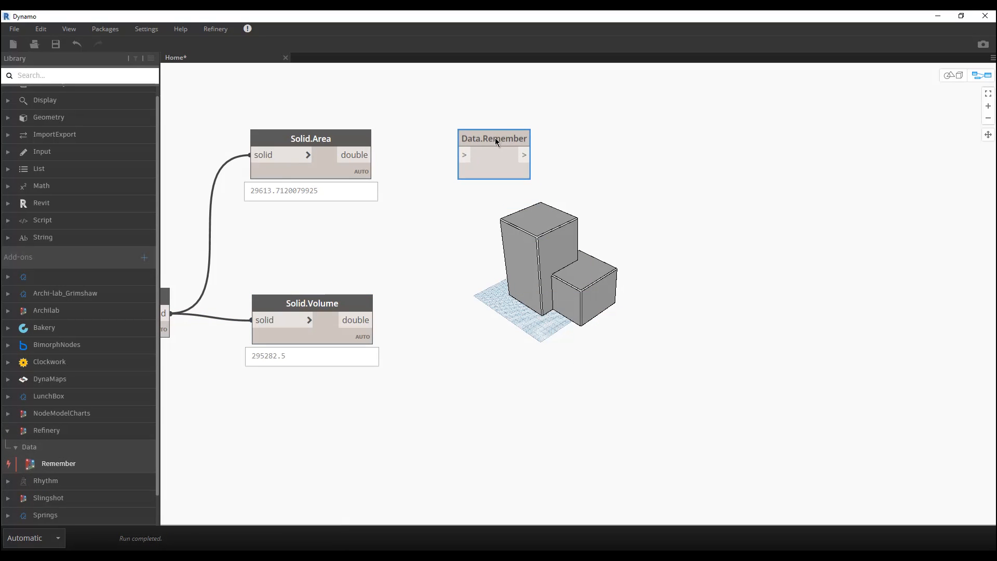
# Rename the Data.Remember node as Area.
pyautogui.doubleClick(496, 138)
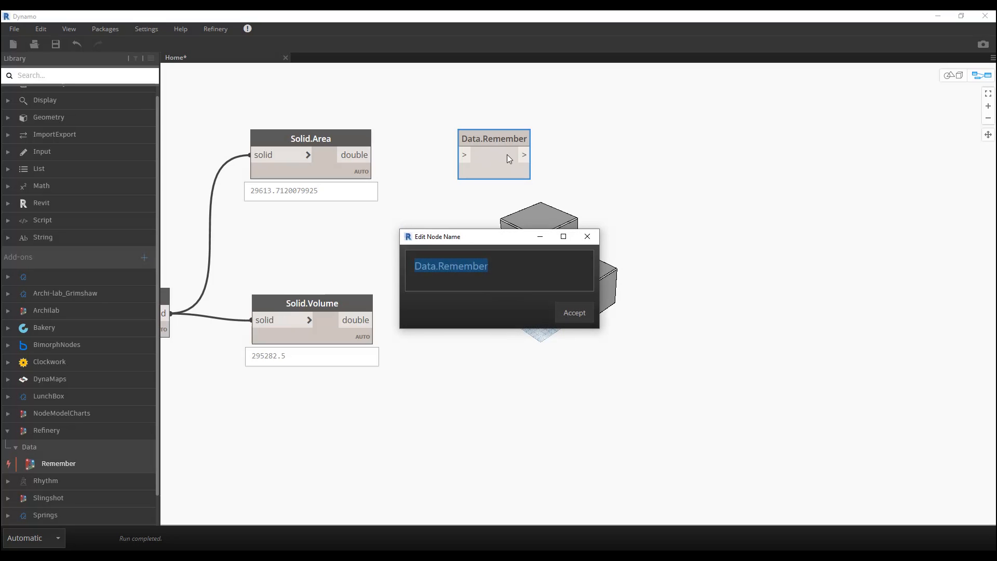
pyautogui.write('Area')
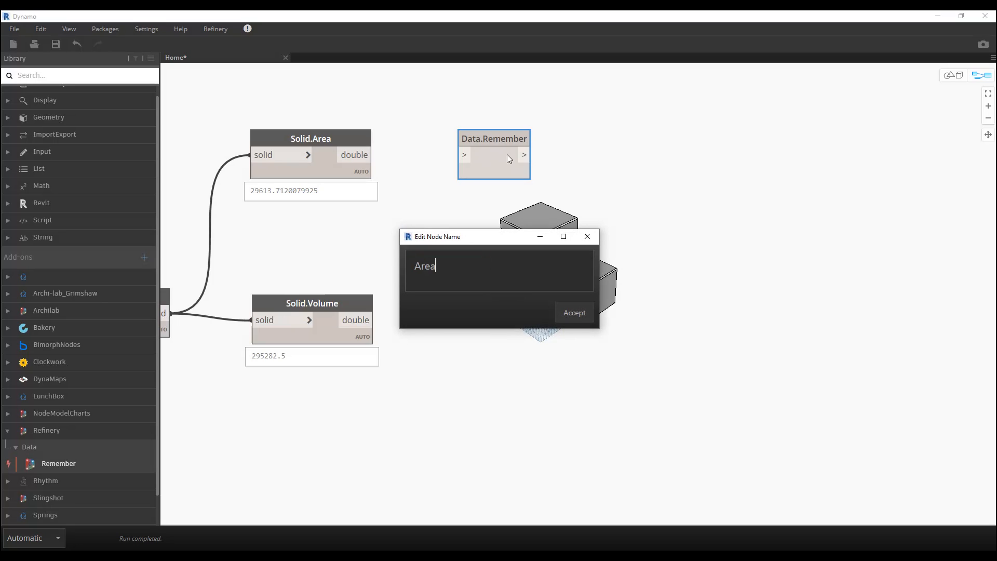
pyautogui.click(573, 312)
# Duplicate the Area node, place the copy beside Solid.Volume, and rename it Volume.
pyautogui.hotkey('ctrl', 'c')
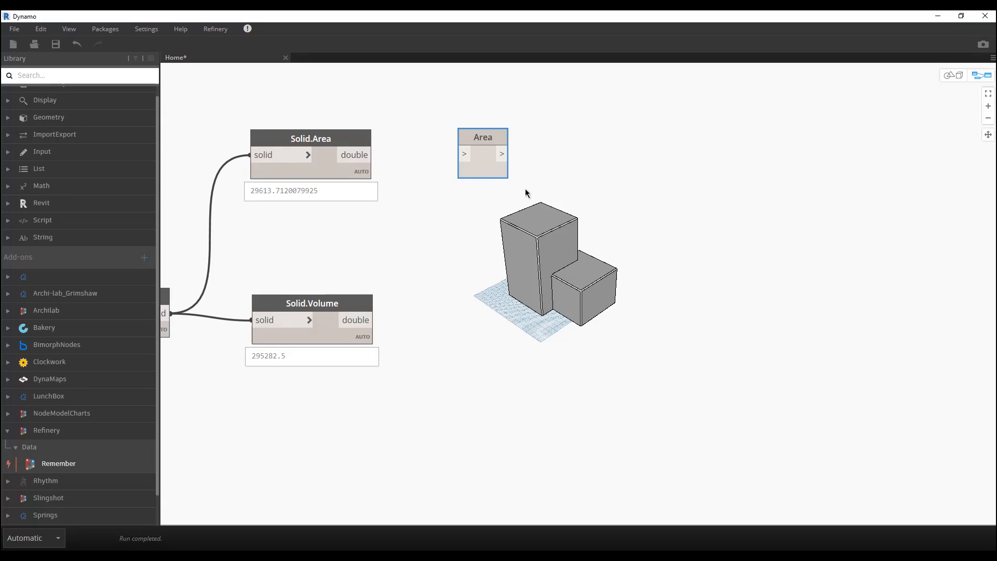
pyautogui.hotkey('ctrl', 'v')
pyautogui.moveTo(576, 206); pyautogui.dragTo(484, 332)
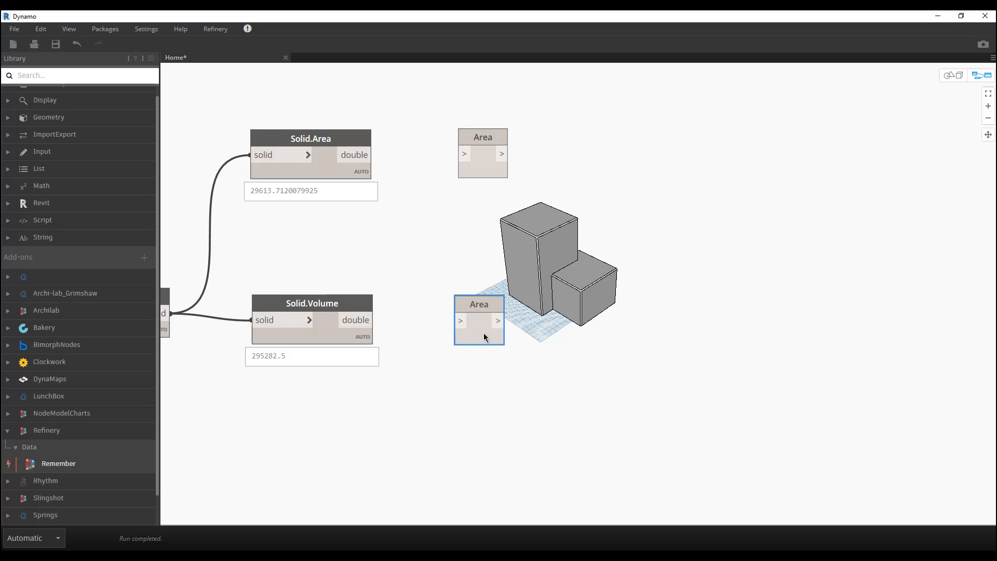
pyautogui.doubleClick(475, 306)
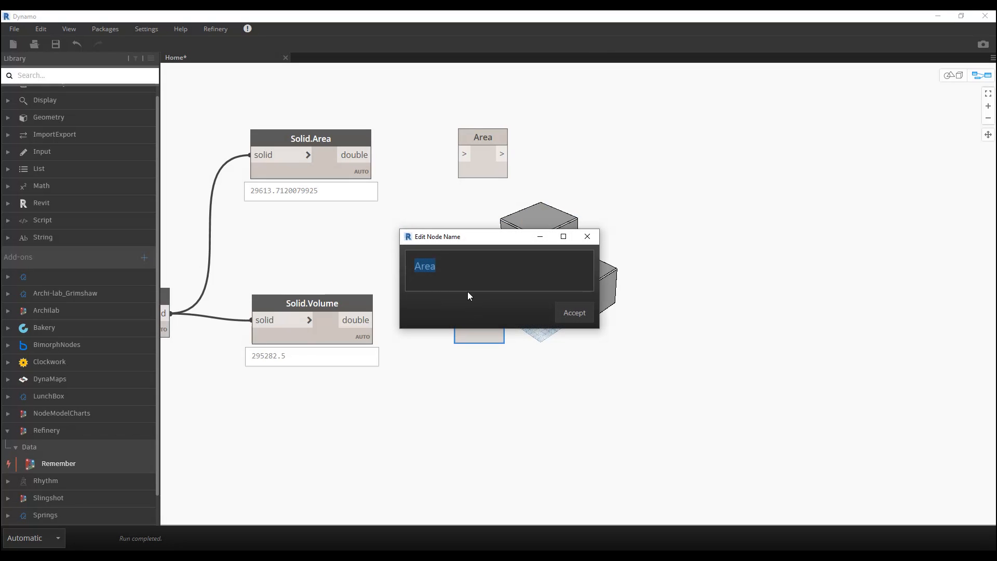
pyautogui.write('Volume')
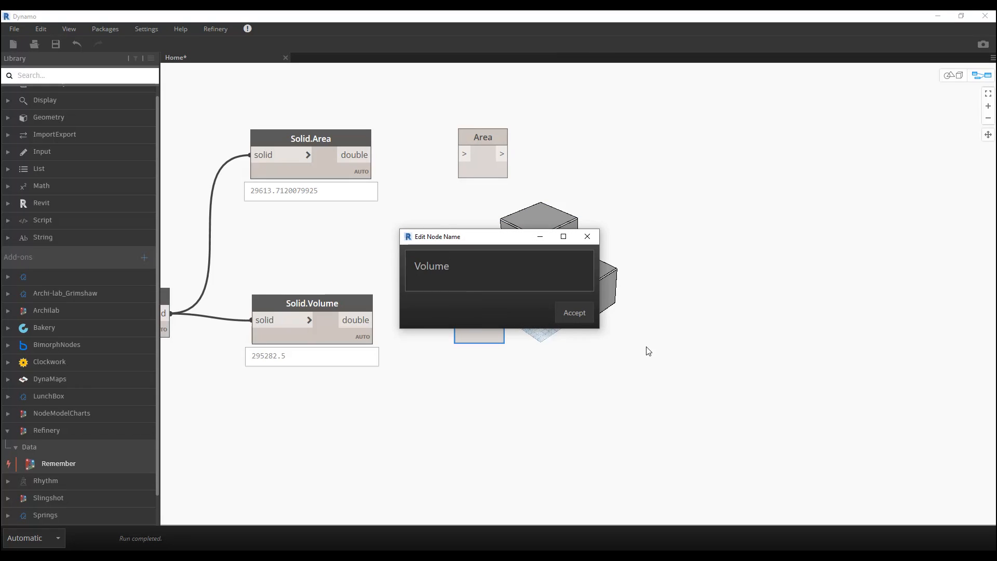
pyautogui.click(574, 312)
# Mark the Volume and Area nodes as graph outputs with Is Output.
pyautogui.rightClick(486, 338)
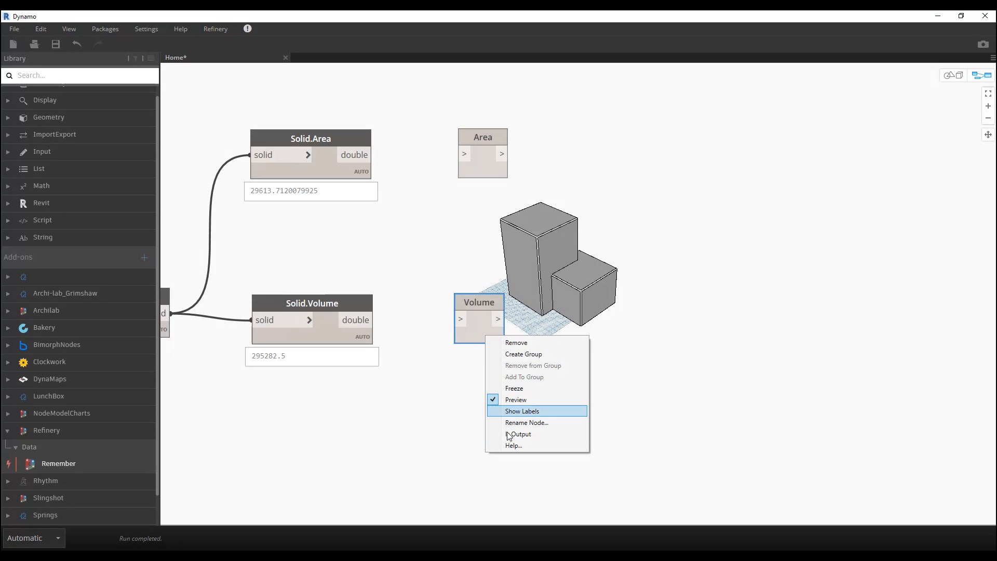
pyautogui.click(492, 171)
pyautogui.rightClick(491, 171)
pyautogui.click(534, 270)
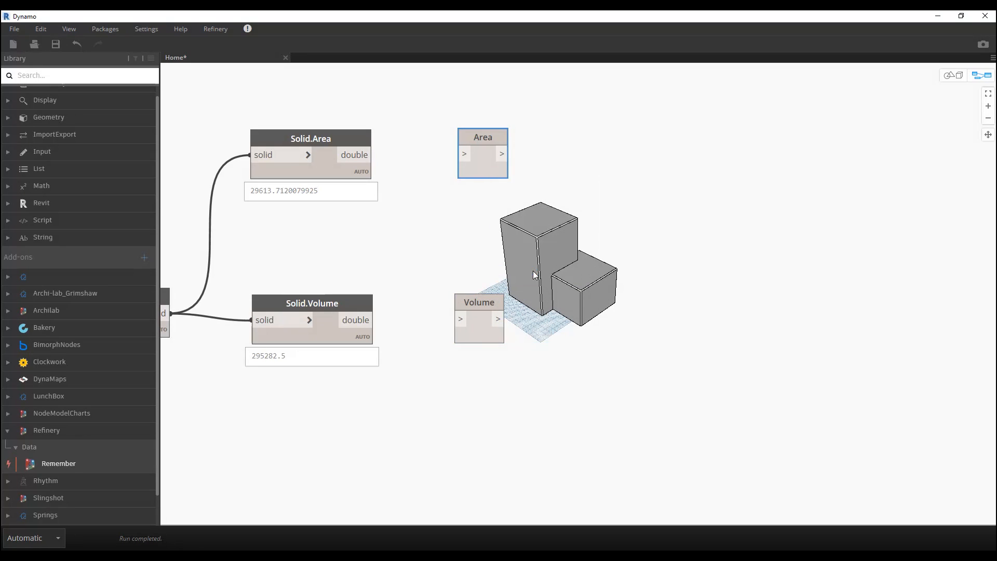
# Feed Solid.Area into the Area node and Solid.Volume into the Volume node, and pin the Volume node's value preview.
pyautogui.moveTo(372, 154); pyautogui.dragTo(458, 155)
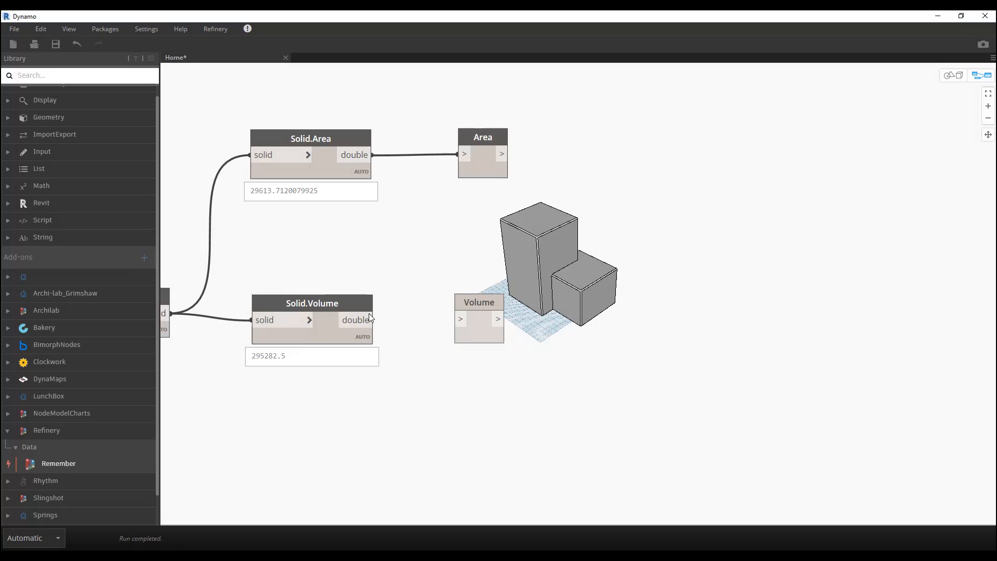
pyautogui.moveTo(455, 312); pyautogui.dragTo(457, 316)
pyautogui.click(499, 353)
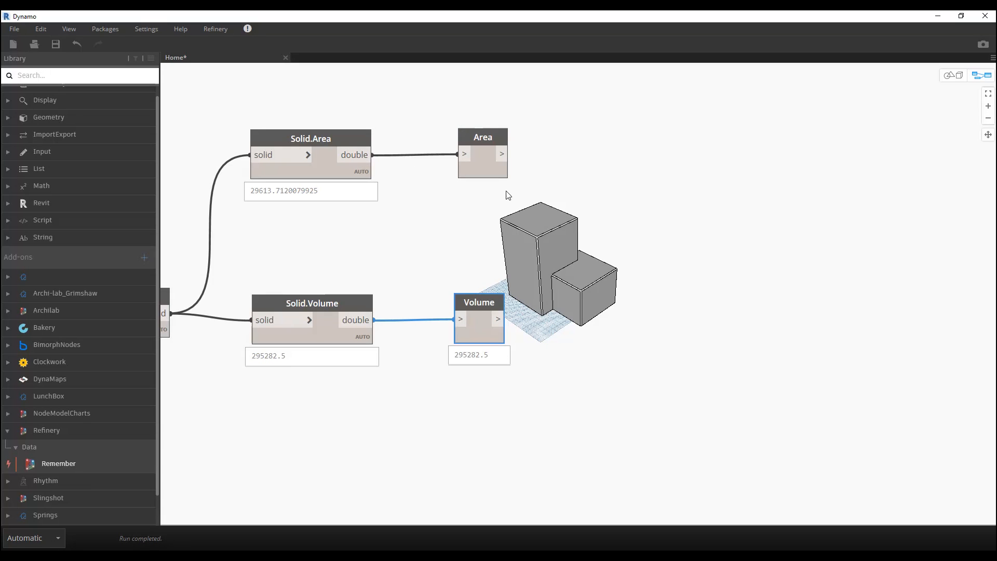
pyautogui.click(504, 185)
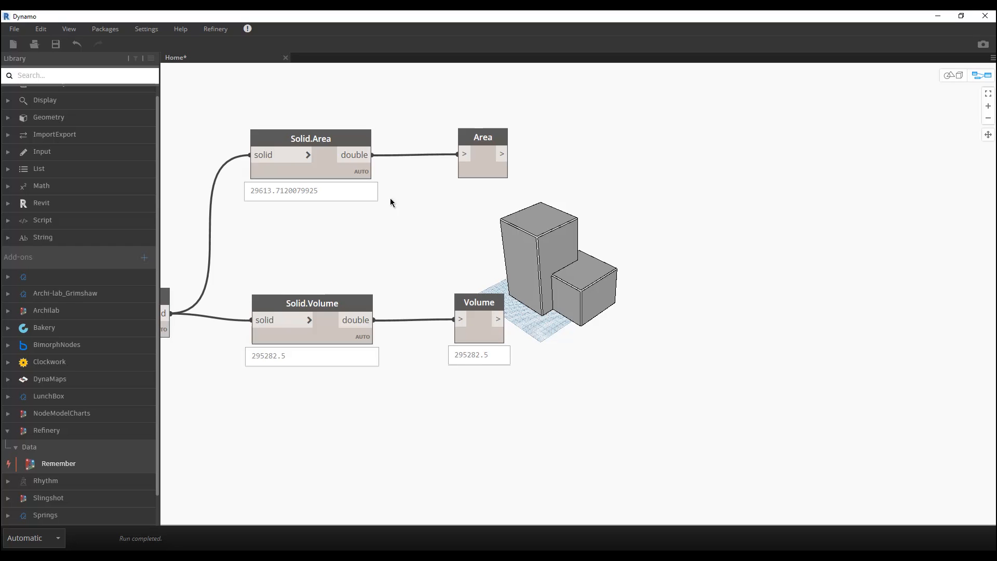
# Save the graph to the desktop as a Dynamo workspace named Generative 2 building.
pyautogui.click(14, 29)
pyautogui.click(54, 98)
pyautogui.moveTo(232, 34); pyautogui.dragTo(456, 51)
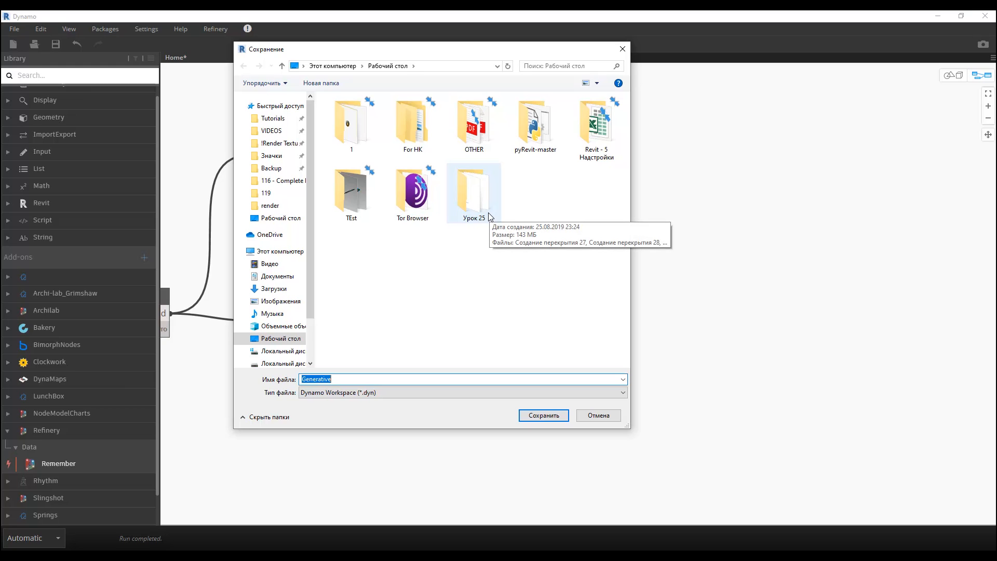
pyautogui.press('End')
pyautogui.write('2 bu')
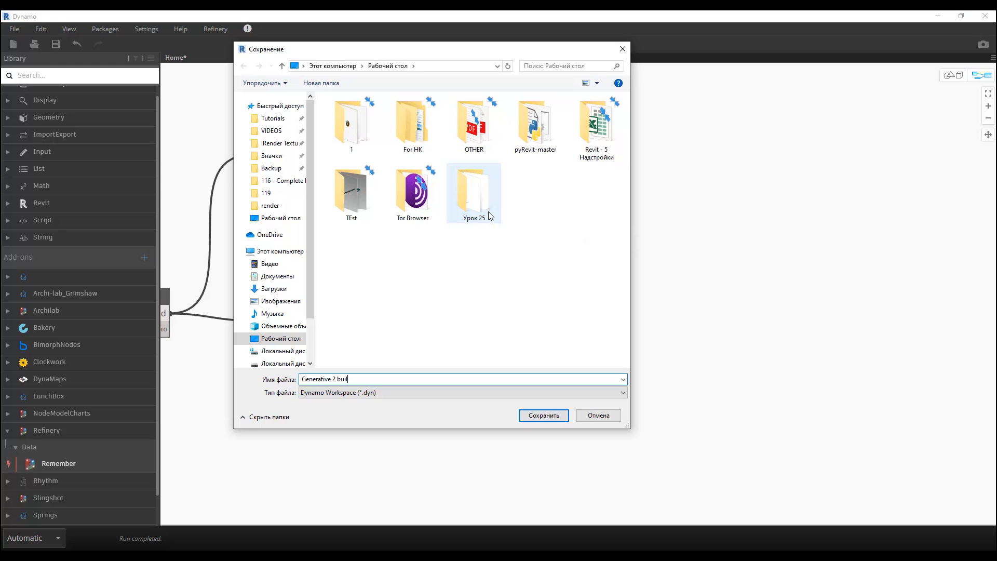
pyautogui.write('ilding')
pyautogui.press('Return')
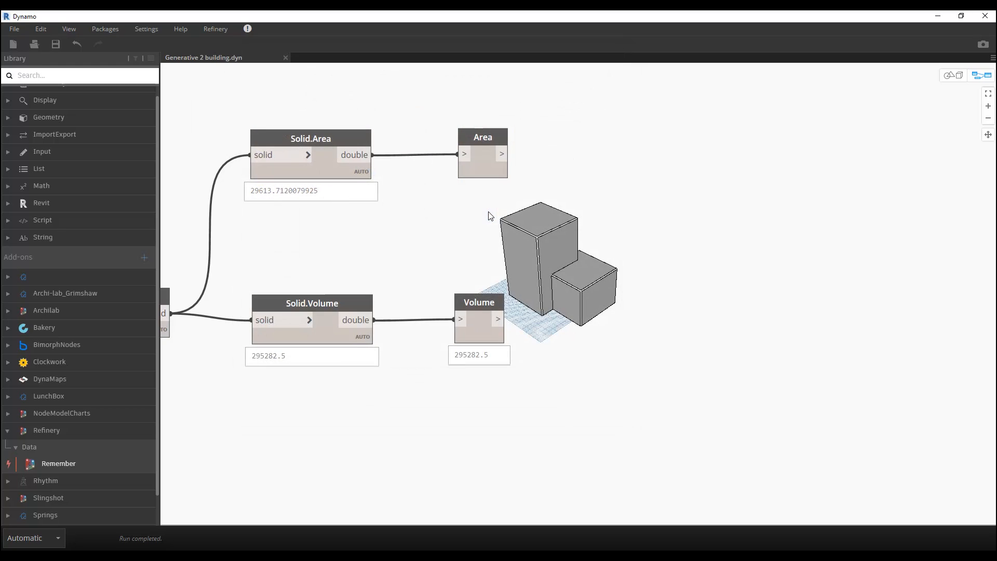
# Mark the B1-X, B1-Y and B1-Height sliders as graph inputs with Is Input.
pyautogui.scroll(-9, 509, 215)
pyautogui.moveTo(442, 338); pyautogui.dragTo(742, 321, button='middle')
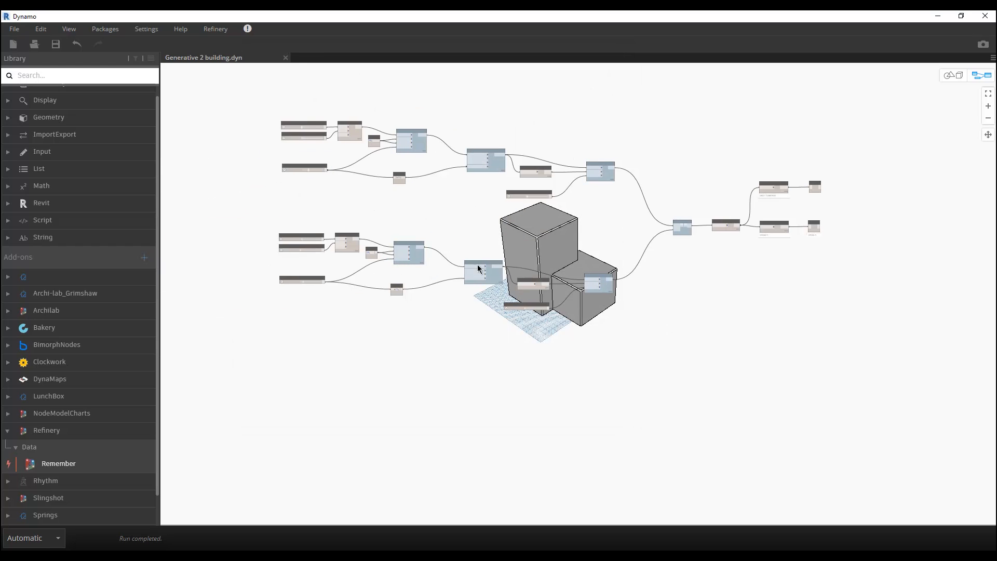
pyautogui.moveTo(477, 265); pyautogui.dragTo(589, 275, button='middle')
pyautogui.scroll(1, 387, 166)
pyautogui.scroll(1, 388, 169)
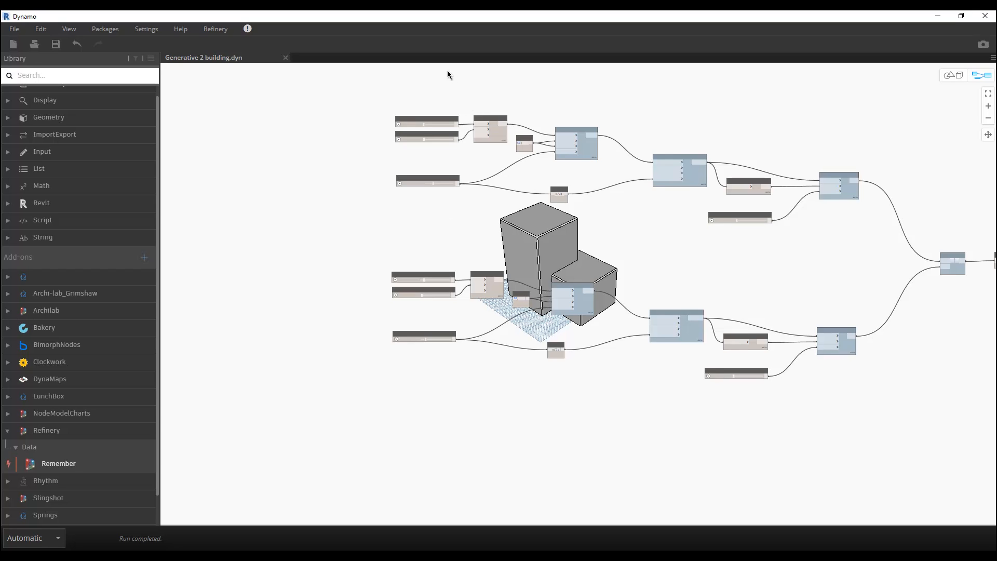
pyautogui.scroll(5, 447, 70)
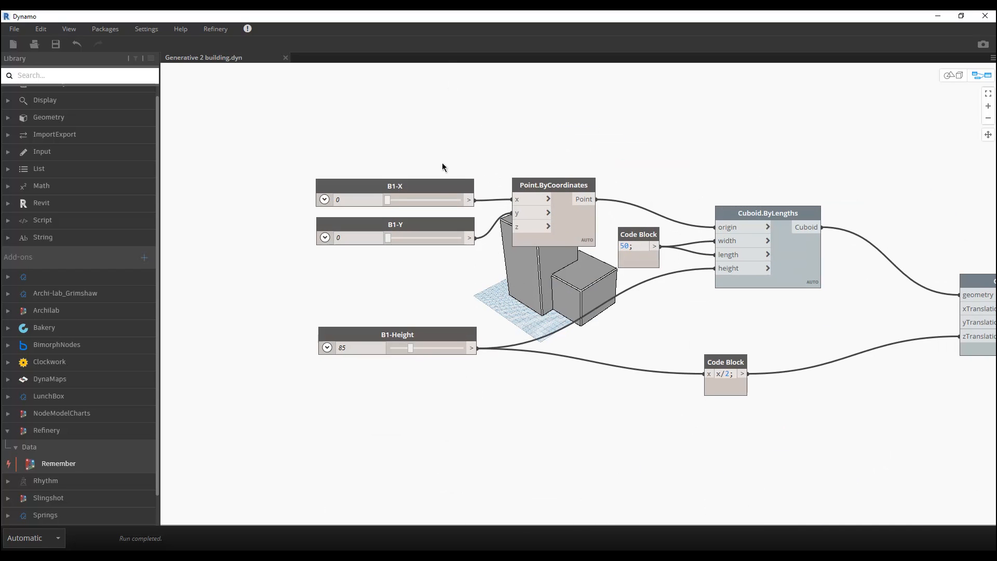
pyautogui.rightClick(434, 189)
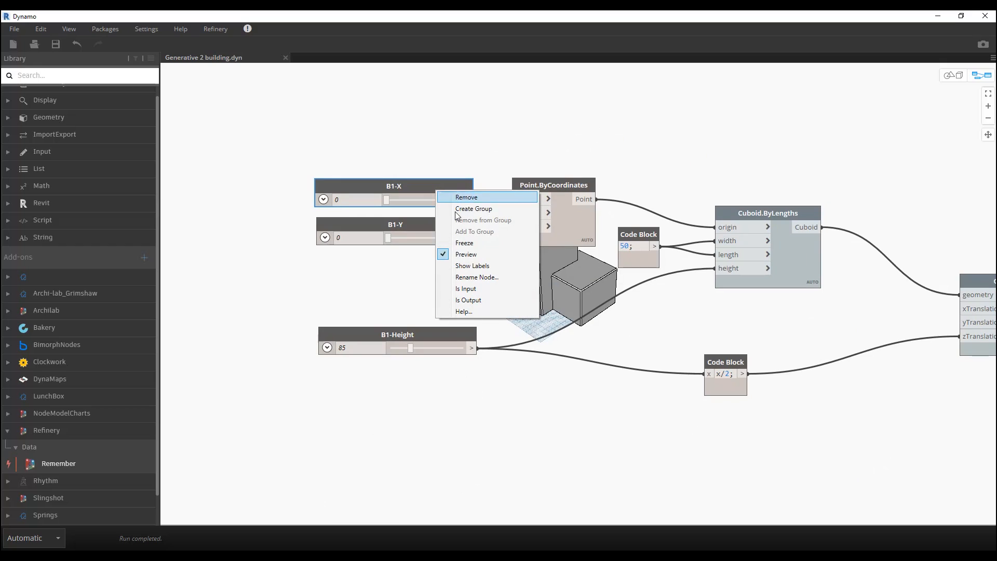
pyautogui.click(473, 289)
pyautogui.rightClick(415, 224)
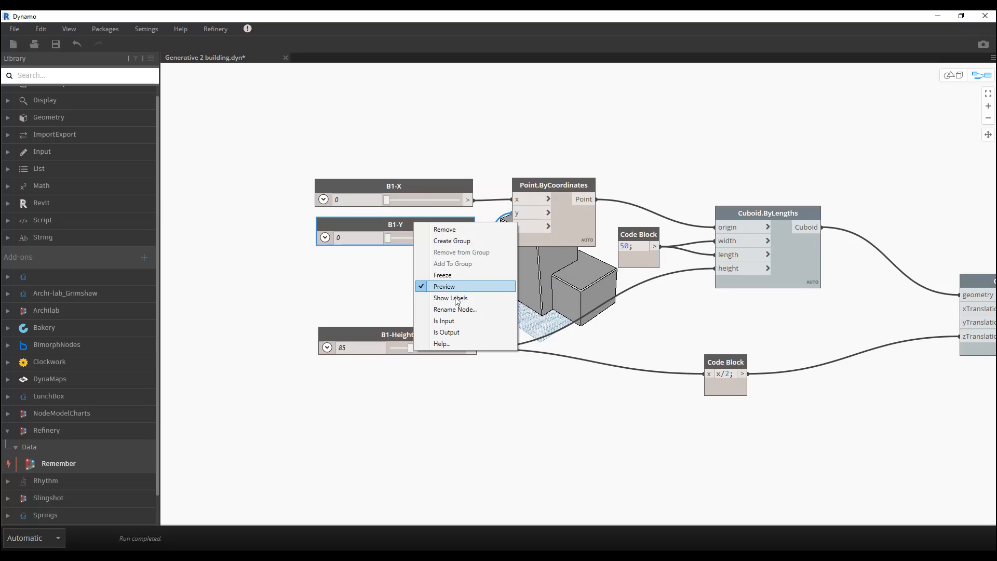
pyautogui.click(455, 322)
pyautogui.rightClick(437, 333)
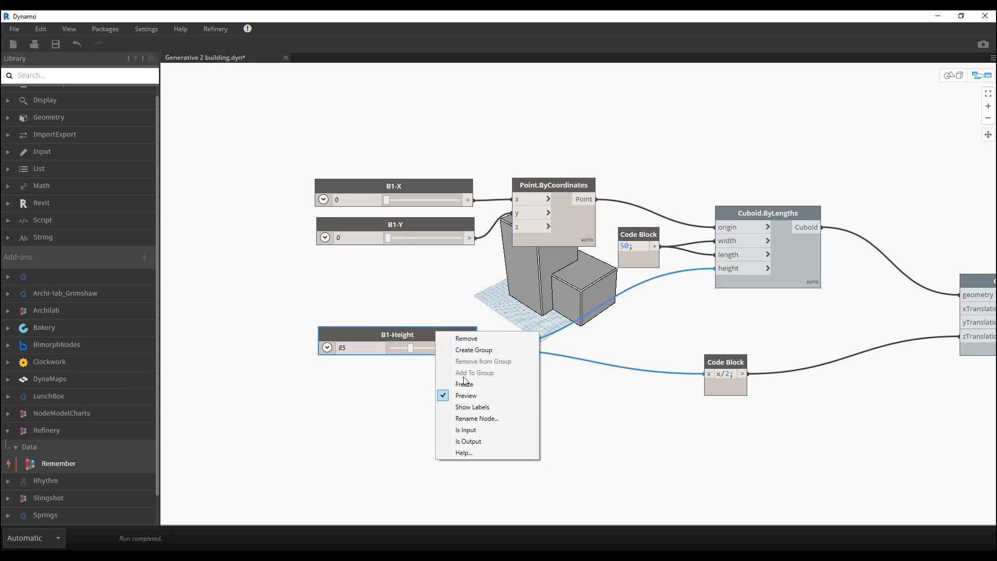
pyautogui.click(469, 430)
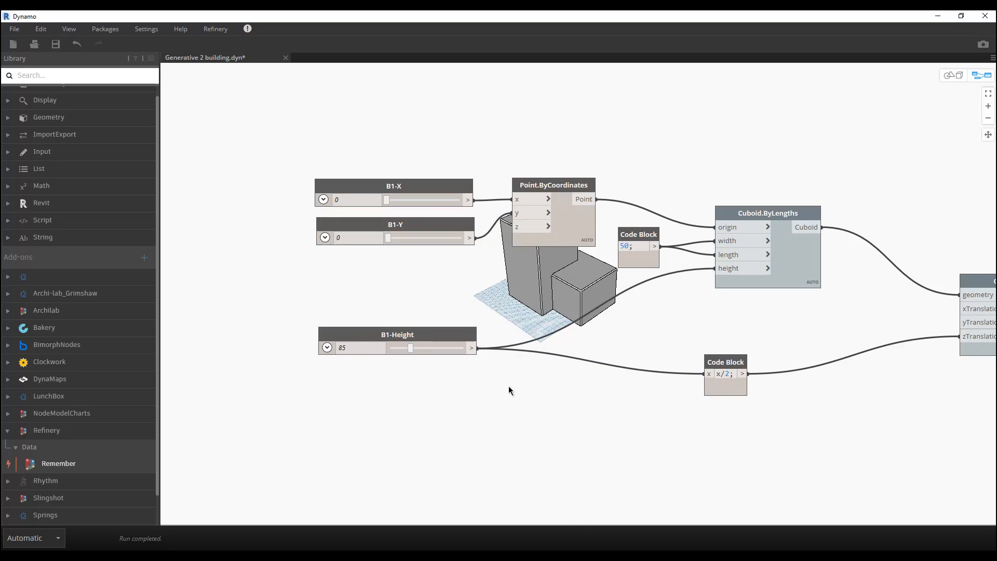
# Mark the B2-X, B2-Y and B2-Height sliders as graph inputs with Is Input.
pyautogui.scroll(-5, 511, 311)
pyautogui.scroll(3, 512, 250)
pyautogui.rightClick(419, 255)
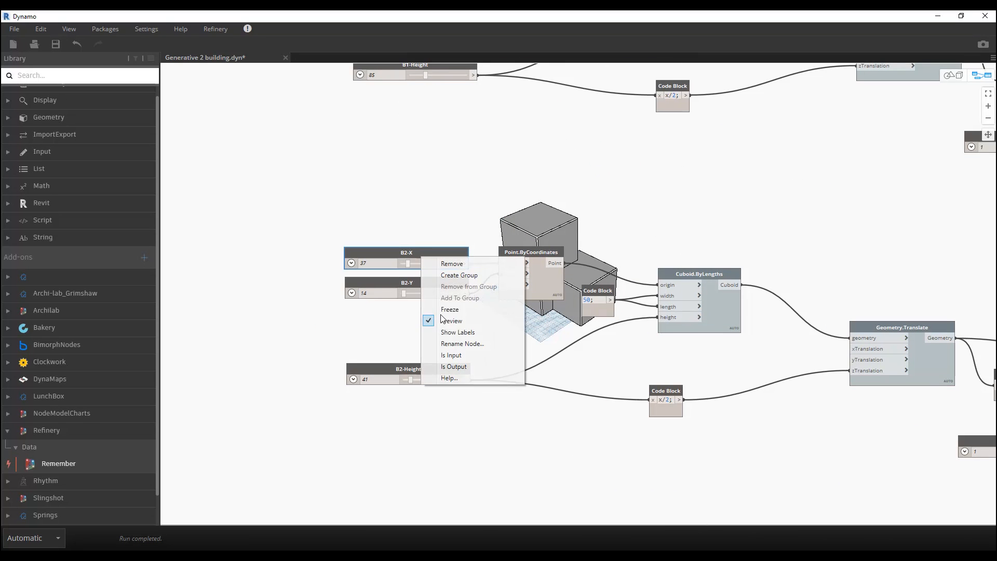
pyautogui.click(458, 356)
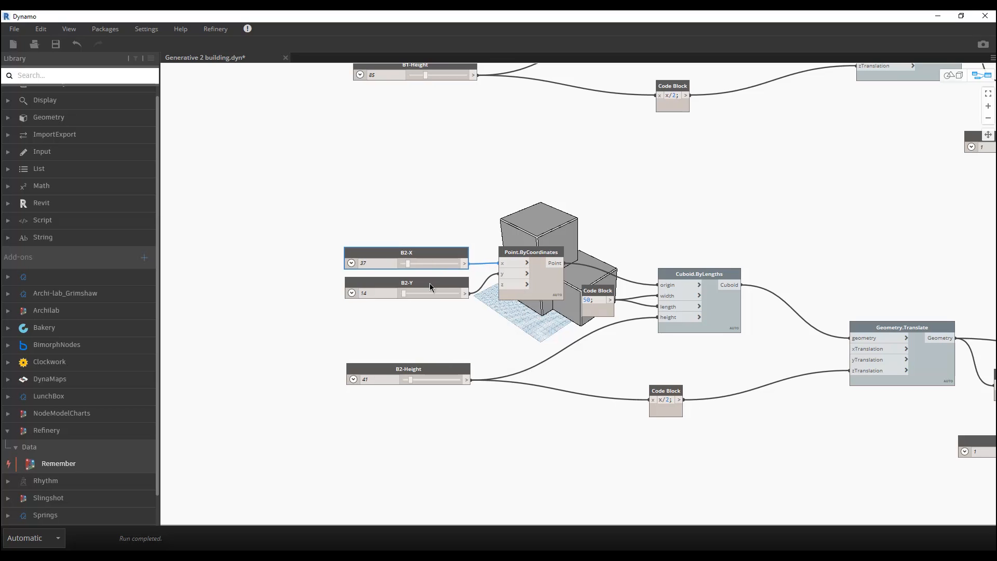
pyautogui.rightClick(429, 283)
pyautogui.click(461, 383)
pyautogui.rightClick(444, 369)
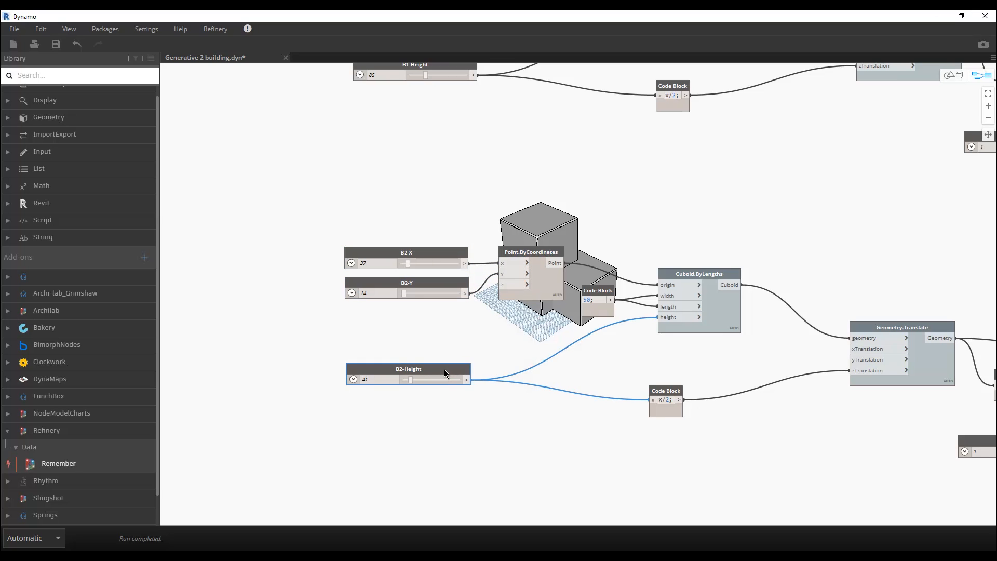
pyautogui.click(474, 469)
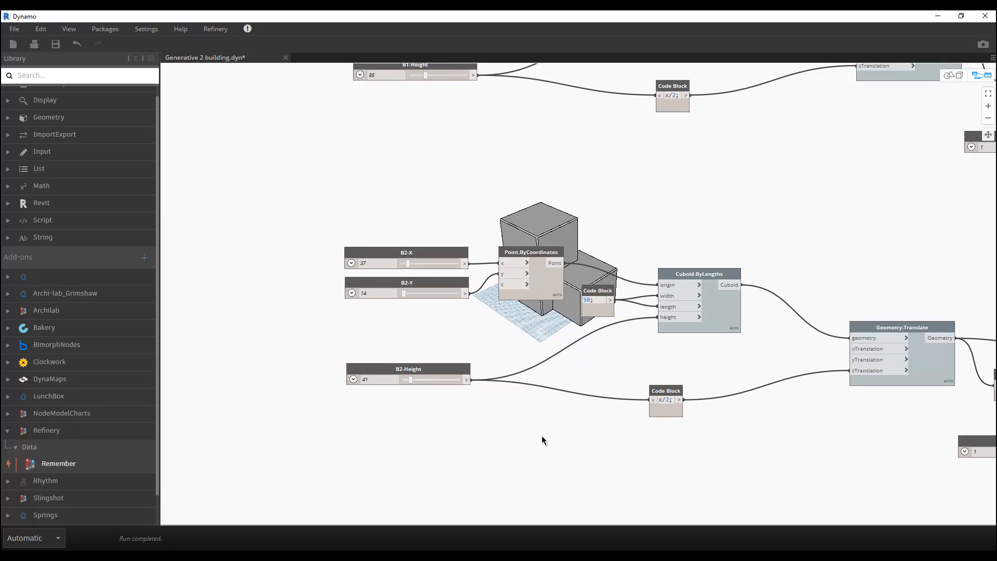
# Mark the B1-chamfer and B2-chamfer sliders as graph inputs with Is Input.
pyautogui.scroll(-4, 541, 435)
pyautogui.scroll(5, 541, 338)
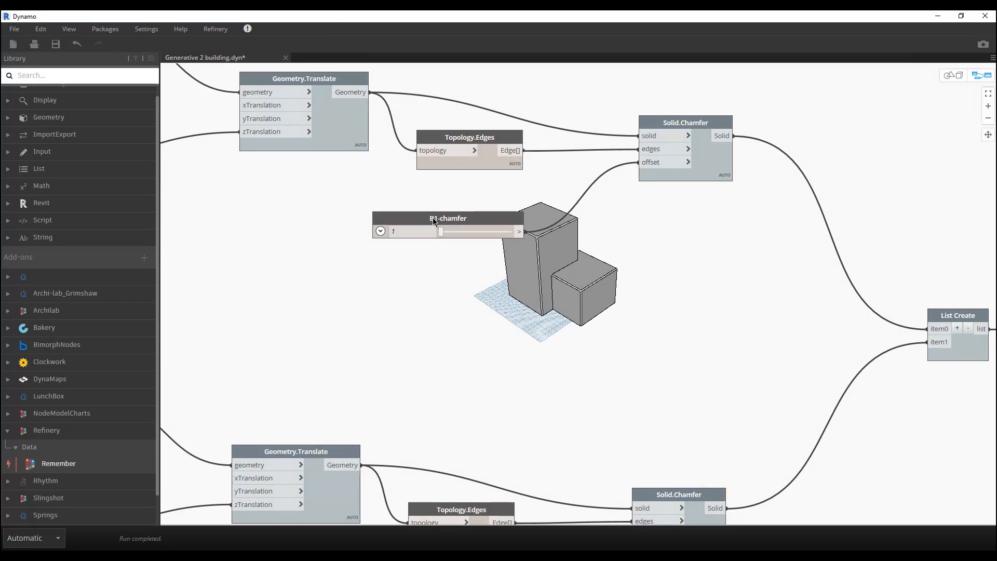
pyautogui.rightClick(441, 217)
pyautogui.click(475, 318)
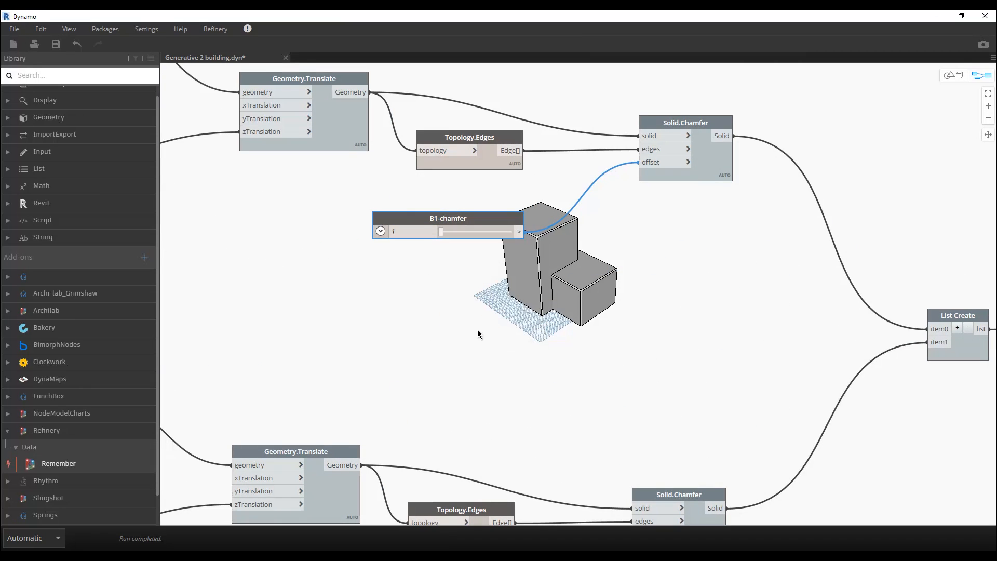
pyautogui.scroll(-4, 478, 335)
pyautogui.scroll(5, 470, 337)
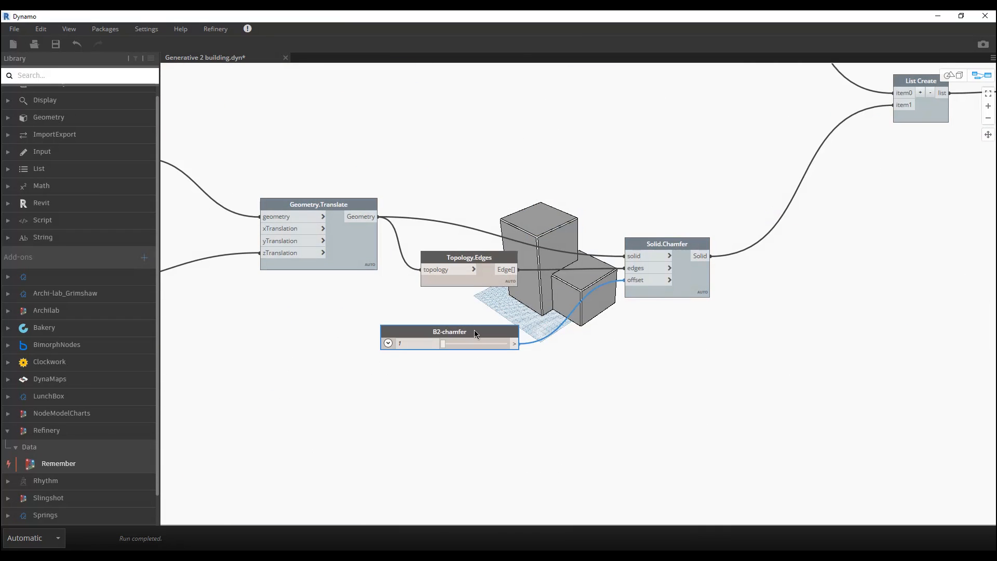
pyautogui.rightClick(474, 330)
pyautogui.click(498, 430)
pyautogui.scroll(-5, 601, 405)
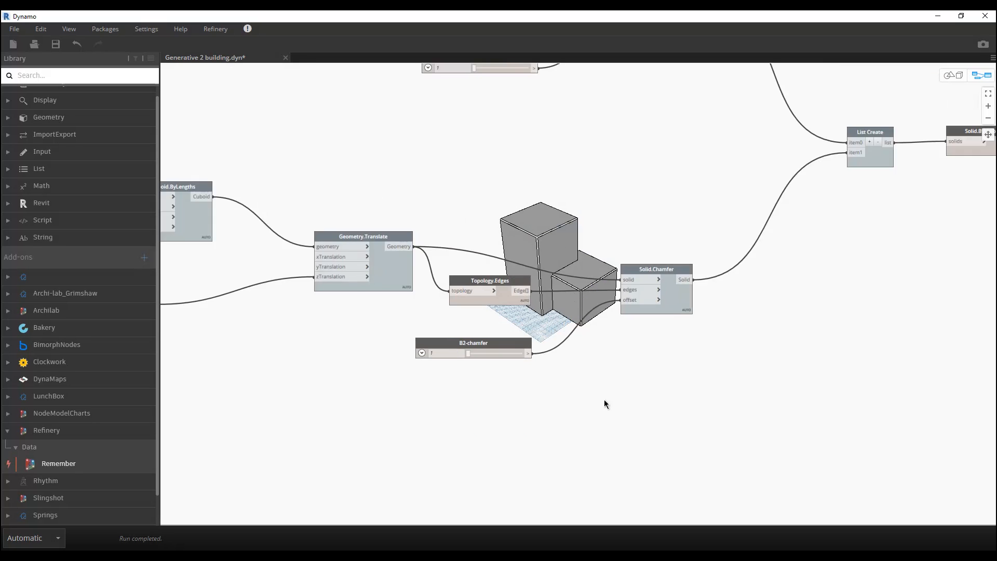
pyautogui.moveTo(538, 363); pyautogui.dragTo(529, 360, button='middle')
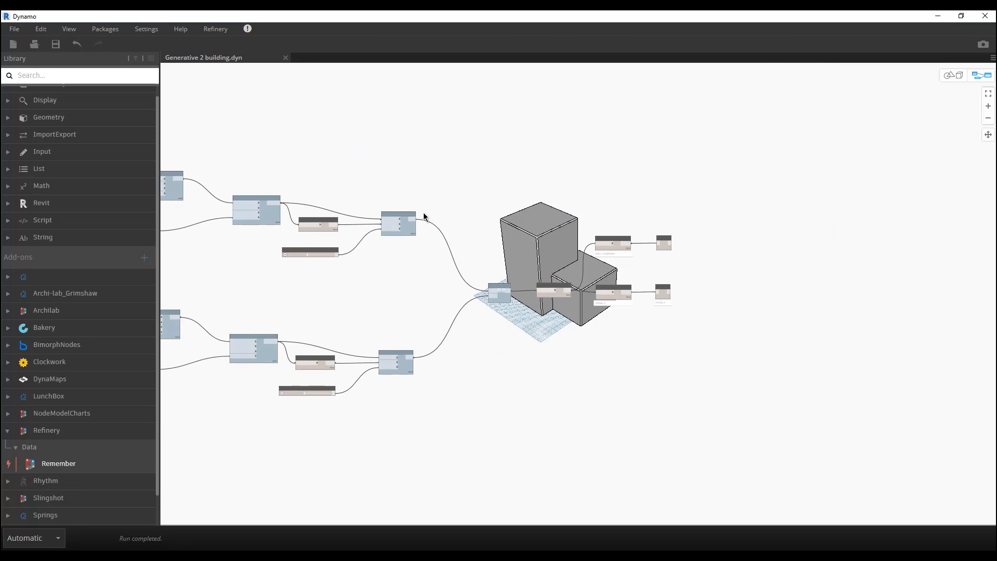
# Export the Generative 2 building graph and its dependencies for Refinery, and close the export window.
pyautogui.click(215, 29)
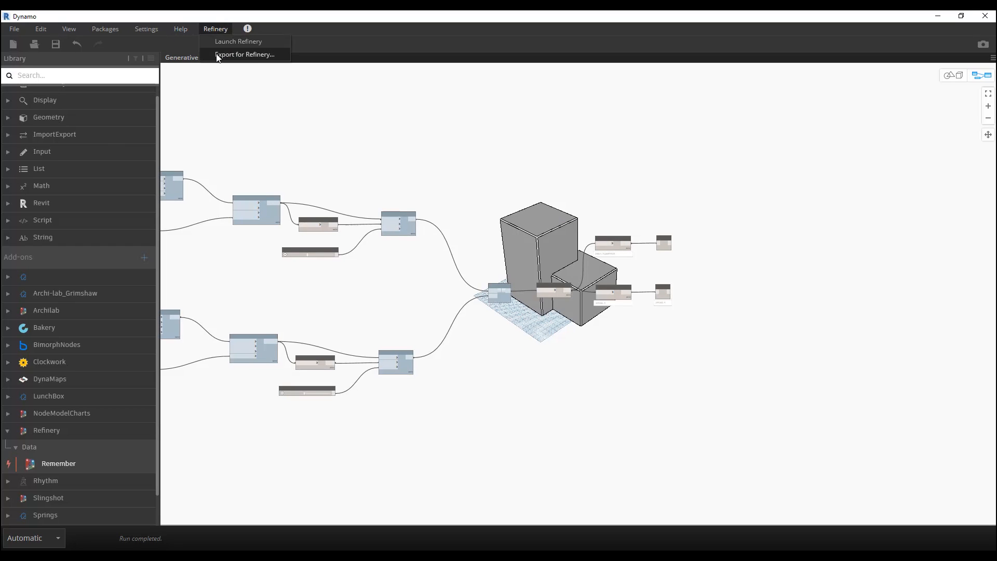
pyautogui.click(246, 56)
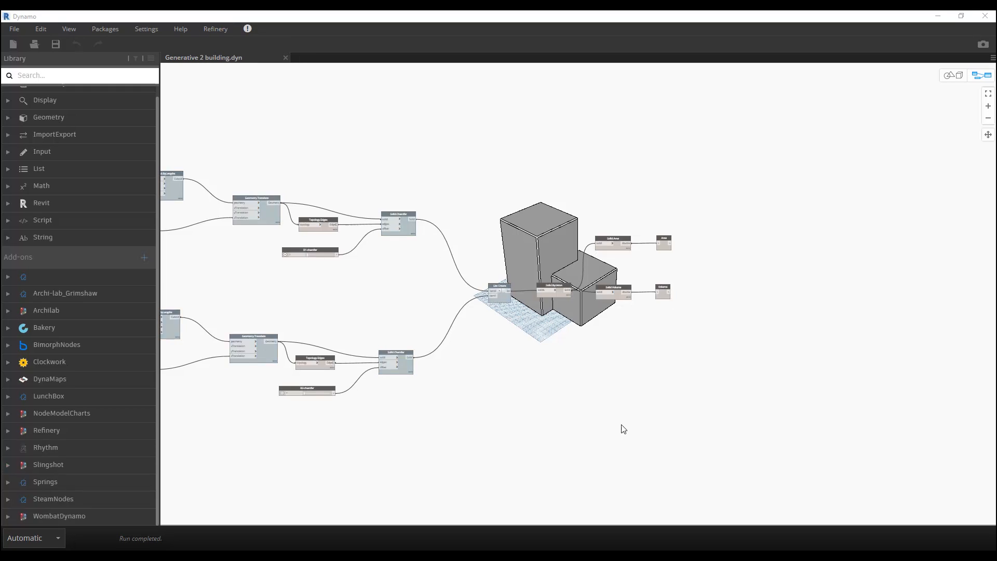
pyautogui.click(214, 30)
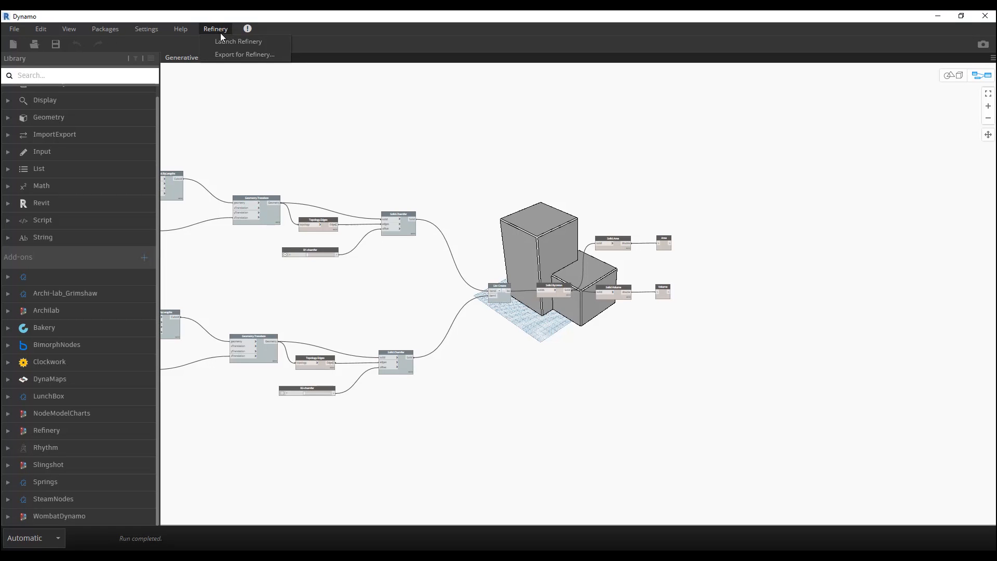
pyautogui.click(227, 61)
pyautogui.moveTo(318, 124); pyautogui.dragTo(510, 111)
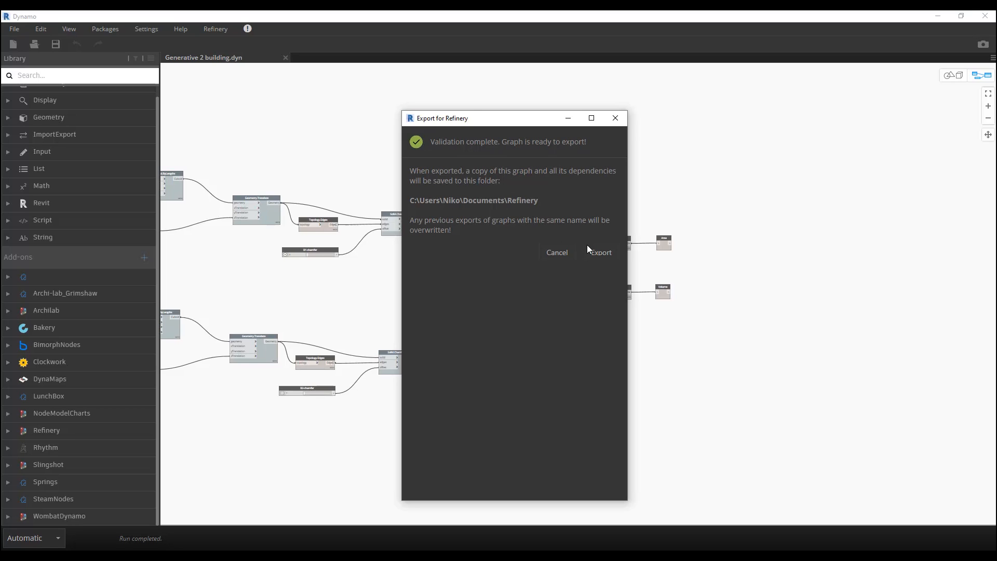
pyautogui.click(598, 254)
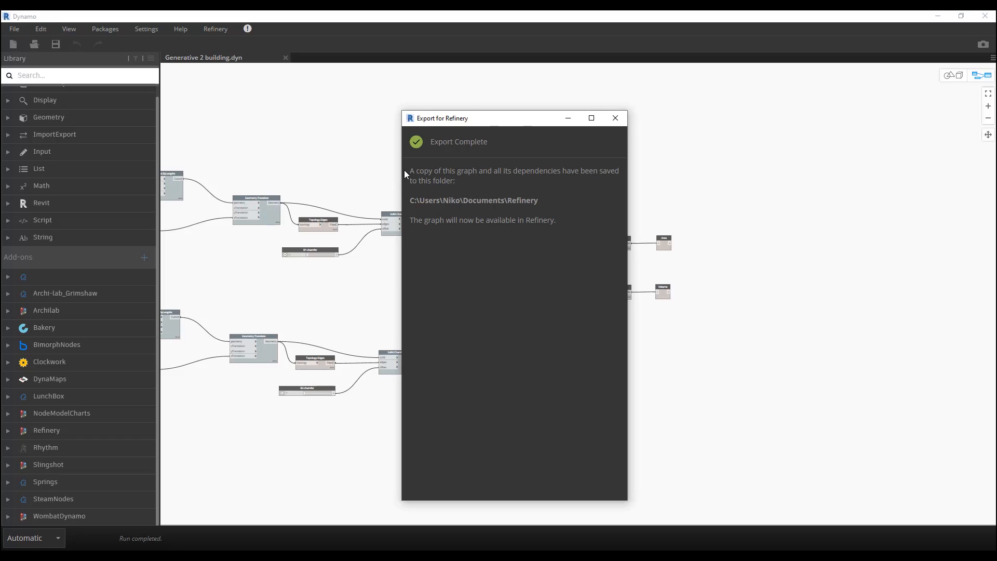
pyautogui.click(616, 118)
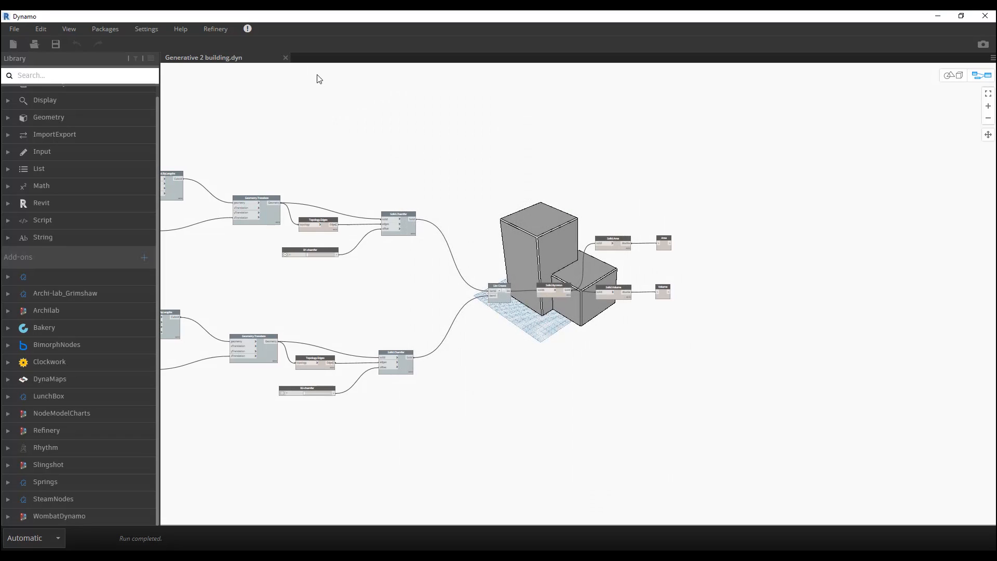
# Launch Refinery from Dynamo and start a new study based on the Generative 2 building script.
pyautogui.click(218, 30)
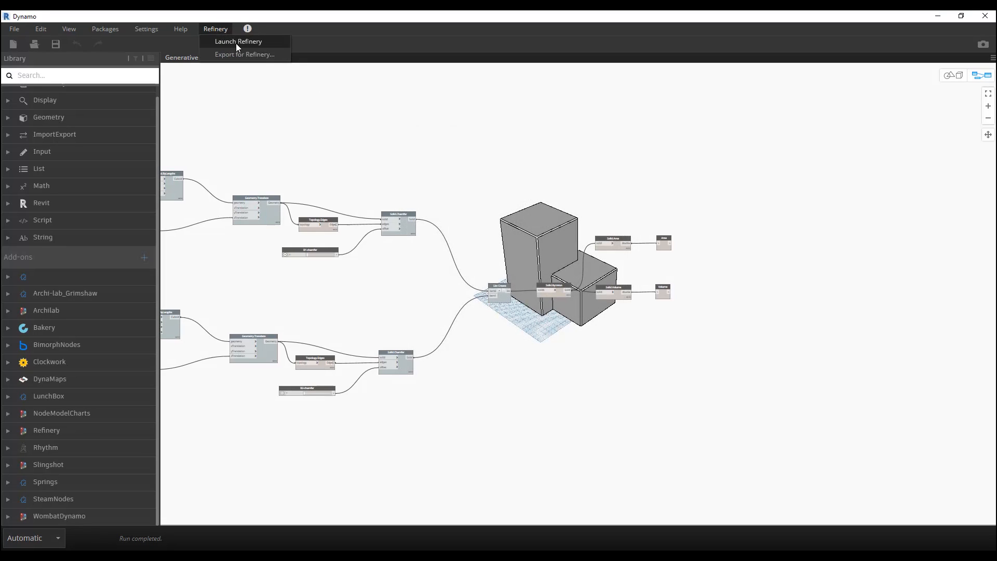
pyautogui.click(237, 43)
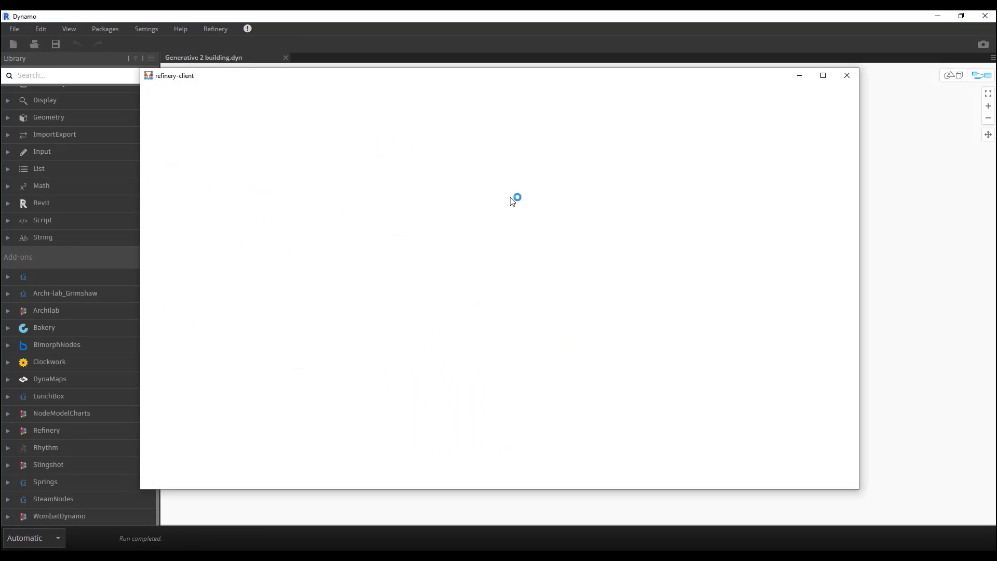
pyautogui.moveTo(314, 78); pyautogui.dragTo(360, 83)
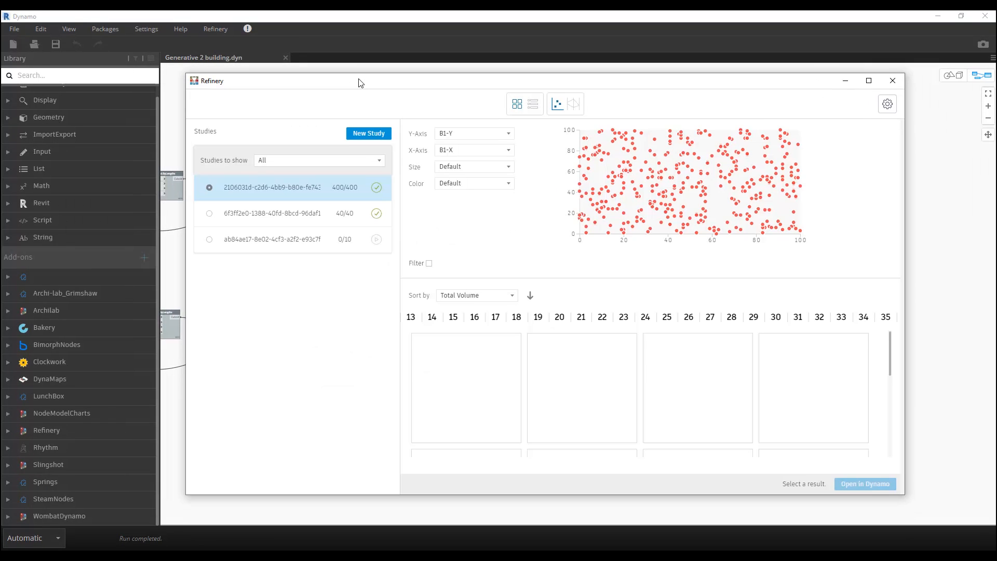
pyautogui.click(380, 143)
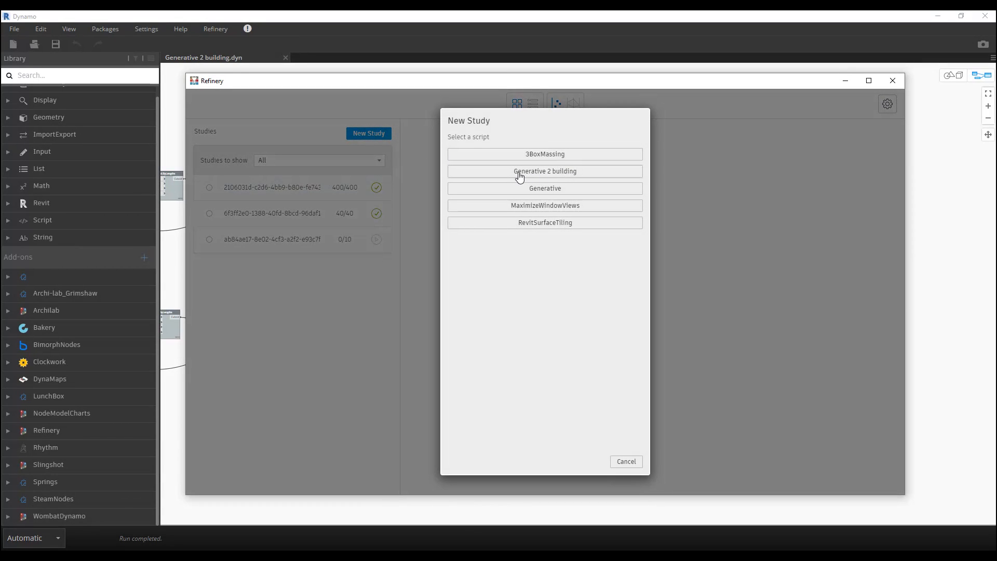
pyautogui.click(585, 173)
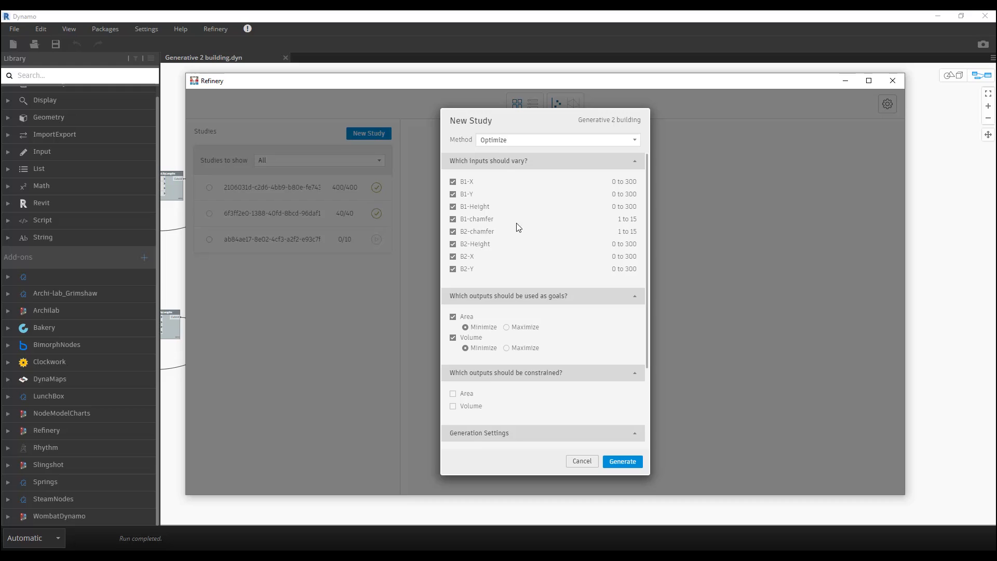
# Set the study method to Randomize with 500 solutions and seed 6, and generate the results.
pyautogui.click(498, 141)
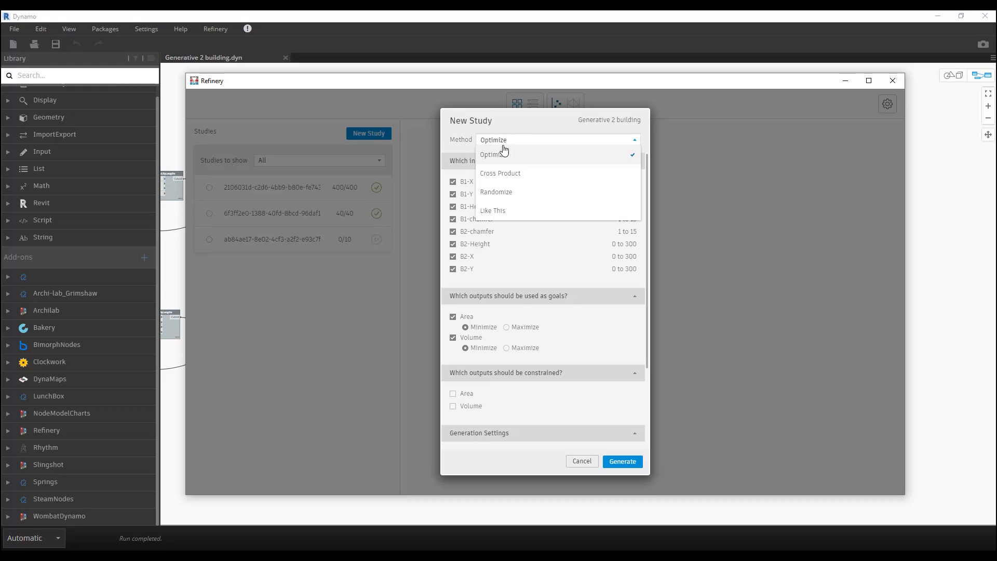
pyautogui.click(506, 197)
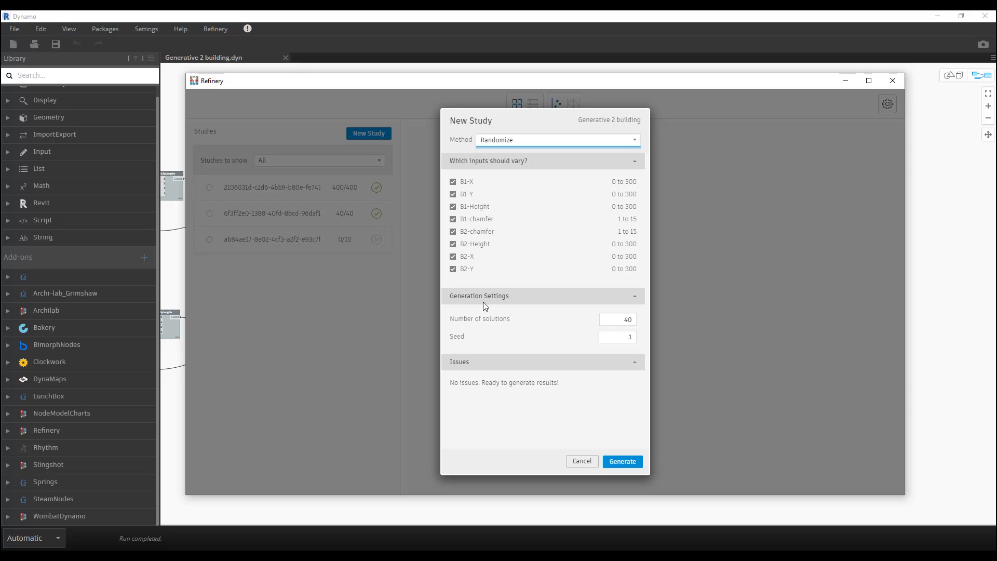
pyautogui.doubleClick(627, 323)
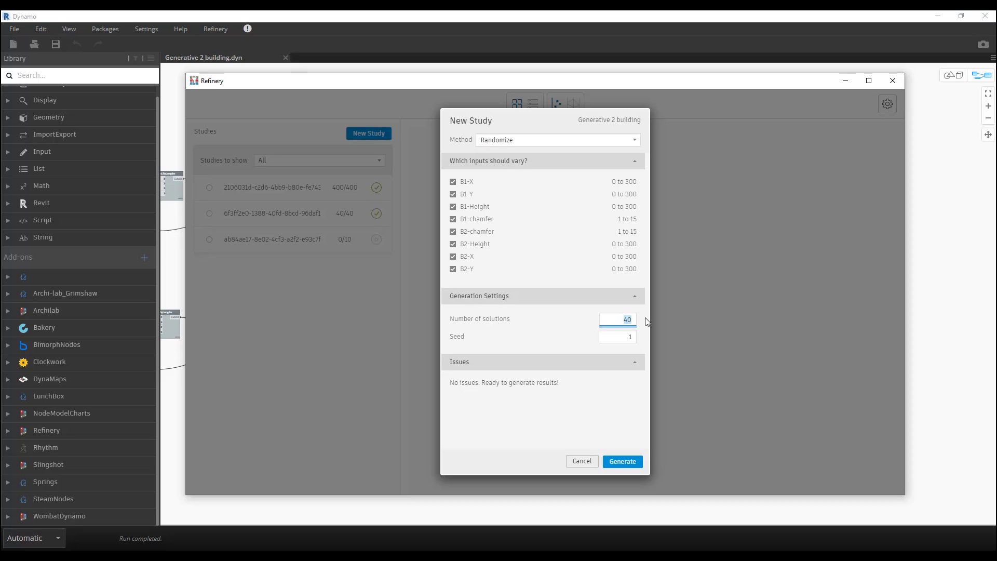
pyautogui.write('500')
pyautogui.click(617, 336)
pyautogui.write('6')
pyautogui.click(628, 466)
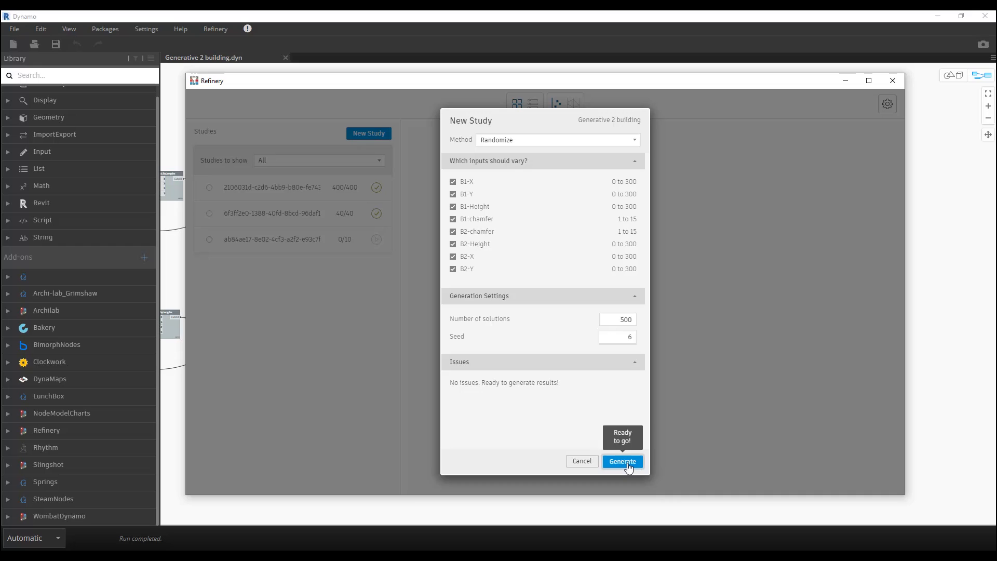
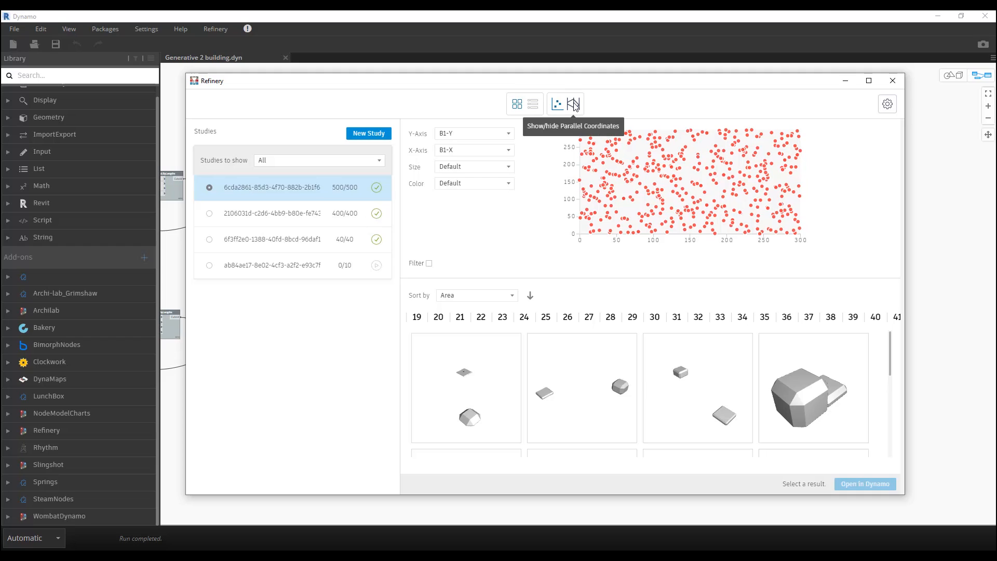
# Show the results as parallel coordinates and filter B1-Height to about 100–145, B2-Height to about 35–70 and Area to about 35,000–50,000.
pyautogui.click(574, 104)
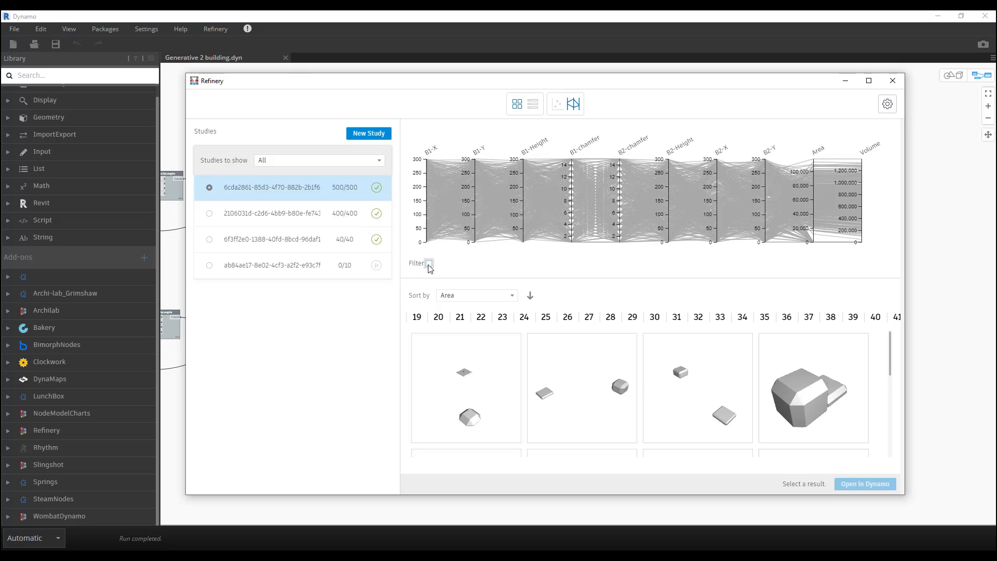
pyautogui.click(428, 263)
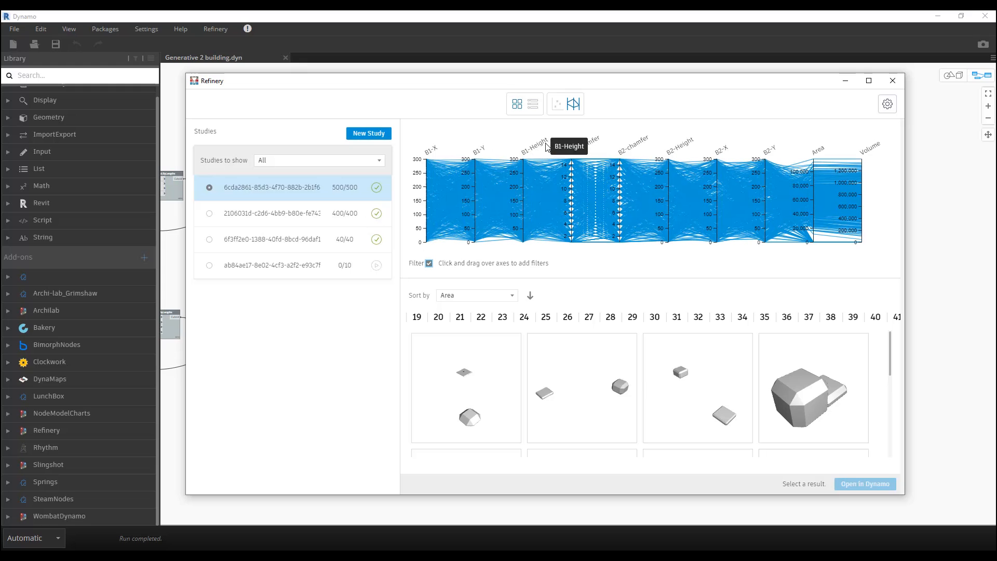
pyautogui.moveTo(524, 214); pyautogui.dragTo(523, 203)
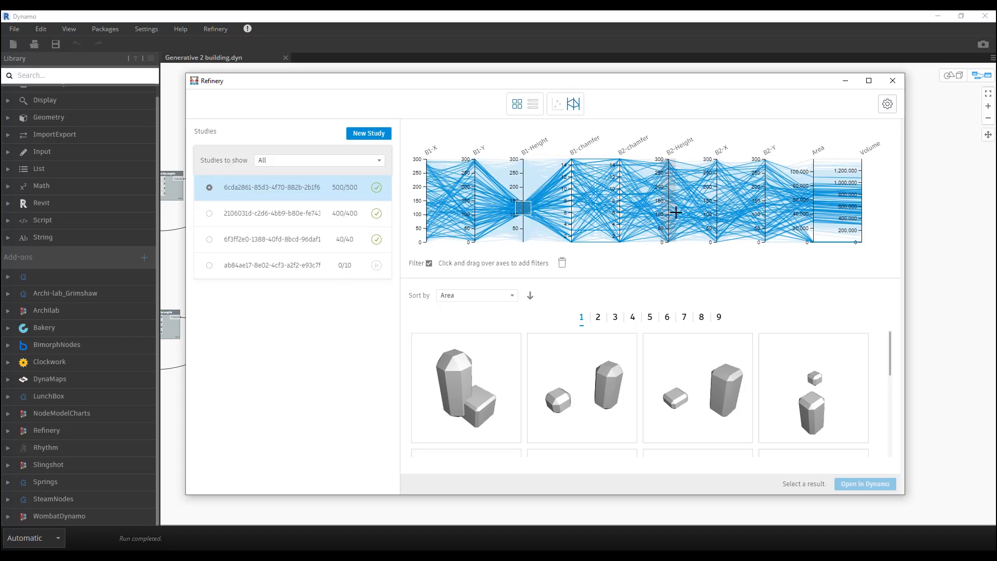
pyautogui.moveTo(668, 233); pyautogui.dragTo(668, 224)
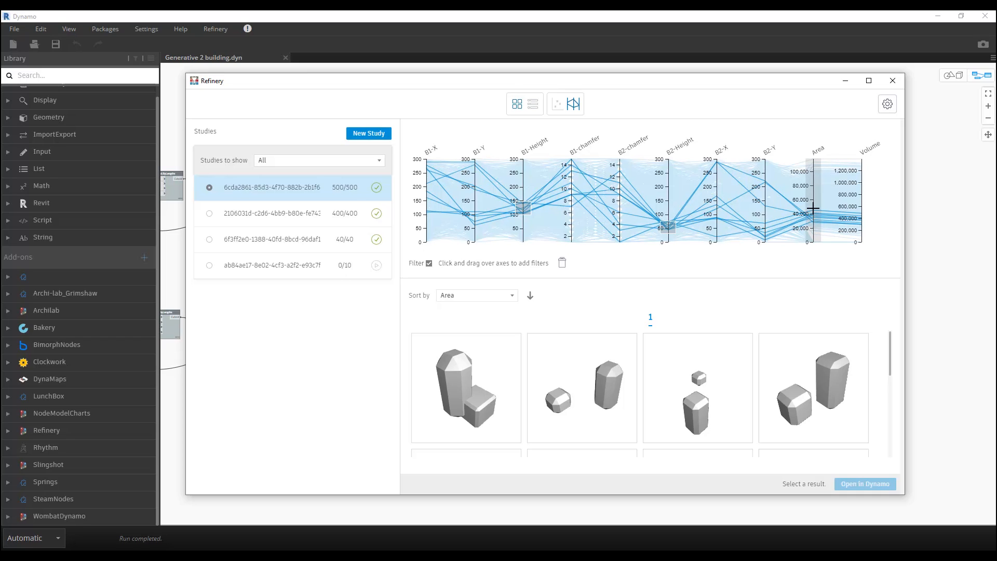
pyautogui.moveTo(809, 210); pyautogui.dragTo(813, 217)
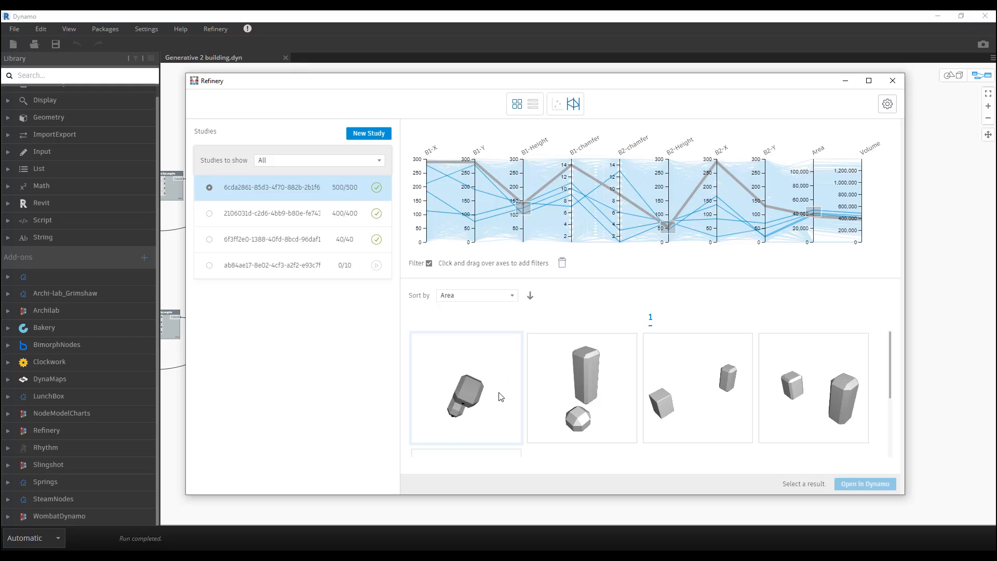
pyautogui.click(480, 401)
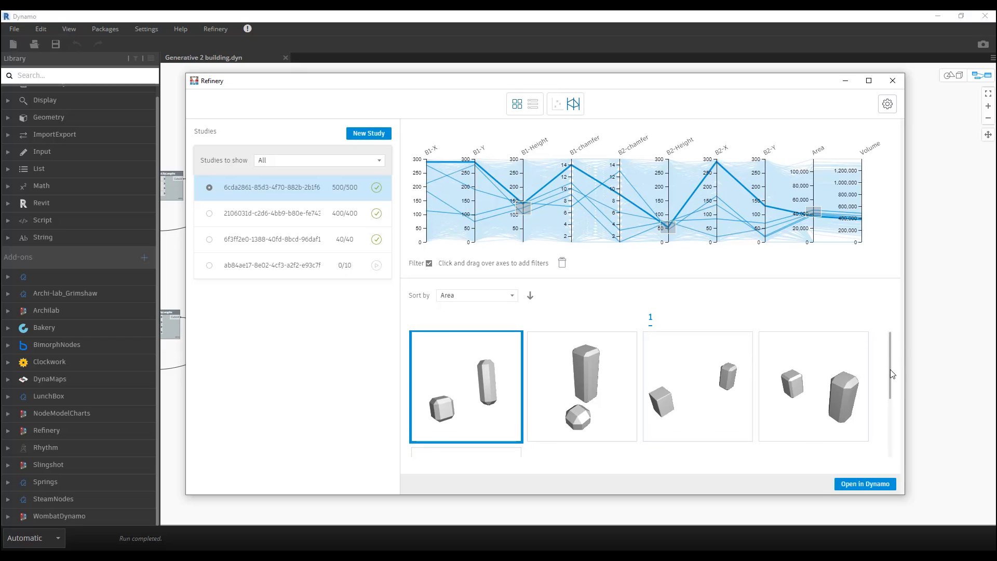
pyautogui.scroll(-3, 890, 369)
pyautogui.scroll(3, 898, 341)
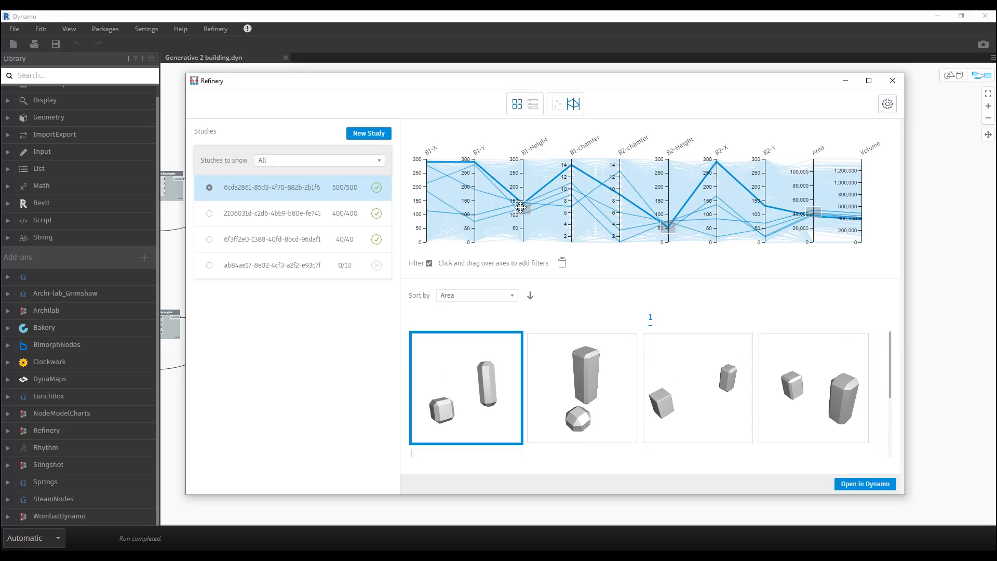
# Move the B1-Height filter to about 245–290, extend the B2-Height filter up to 300, and move the Area filter to about 90,000–105,000.
pyautogui.moveTo(520, 207); pyautogui.dragTo(523, 169)
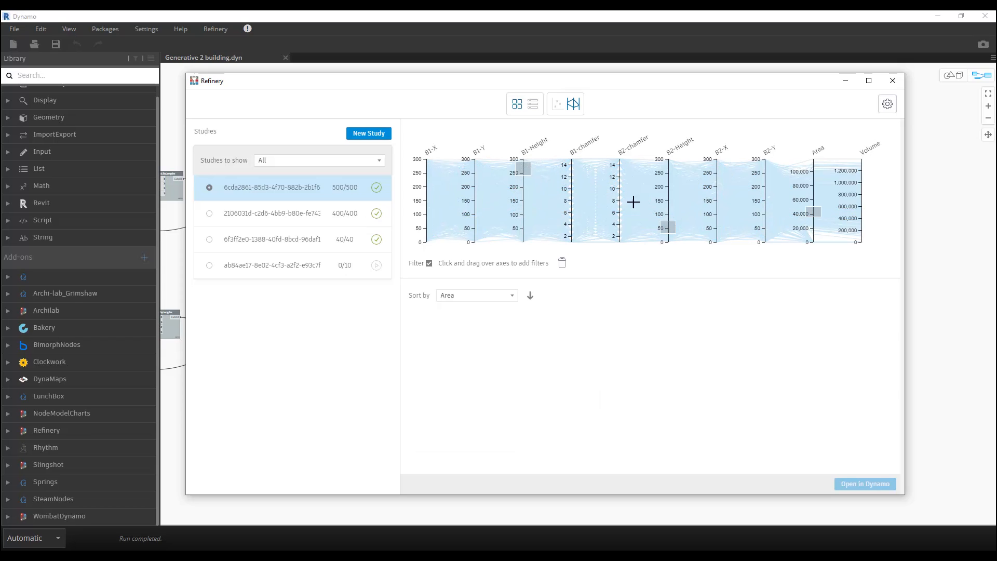
pyautogui.moveTo(671, 221); pyautogui.dragTo(669, 160)
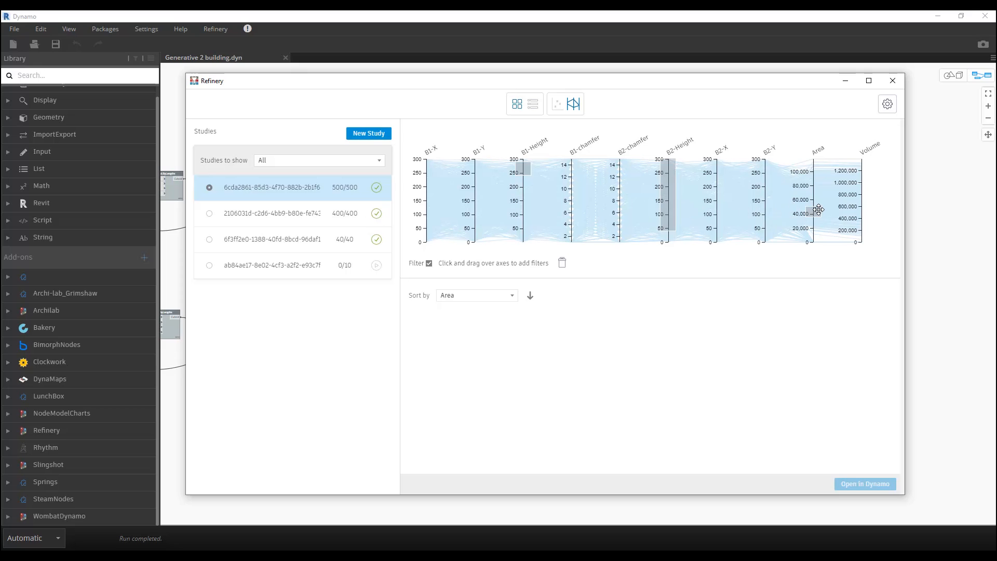
pyautogui.moveTo(813, 211); pyautogui.dragTo(821, 167)
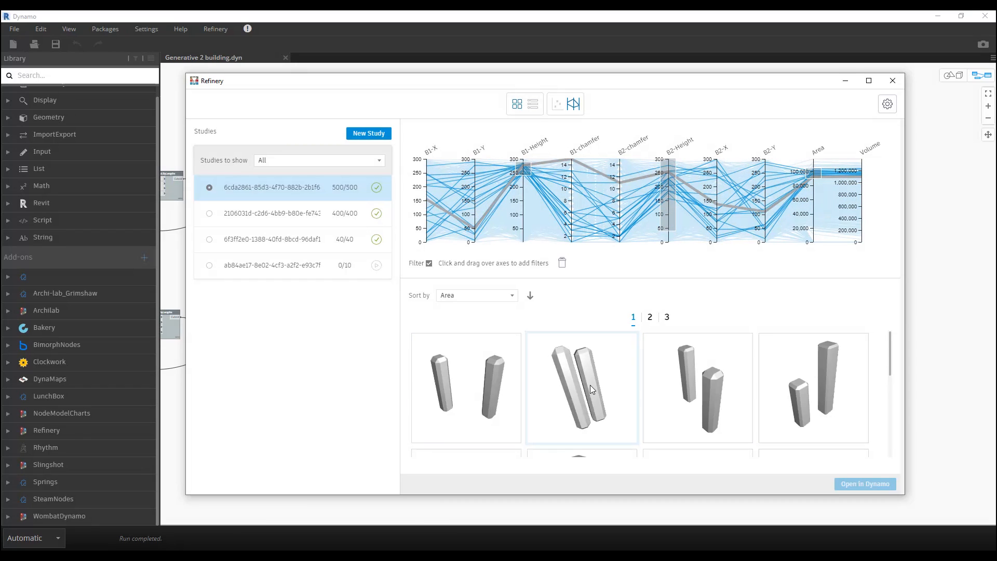
# Examine the filtered massing results on the first page, comparing individual designs and their parameter lines.
pyautogui.click(586, 384)
pyautogui.click(723, 397)
pyautogui.scroll(-2, 748, 397)
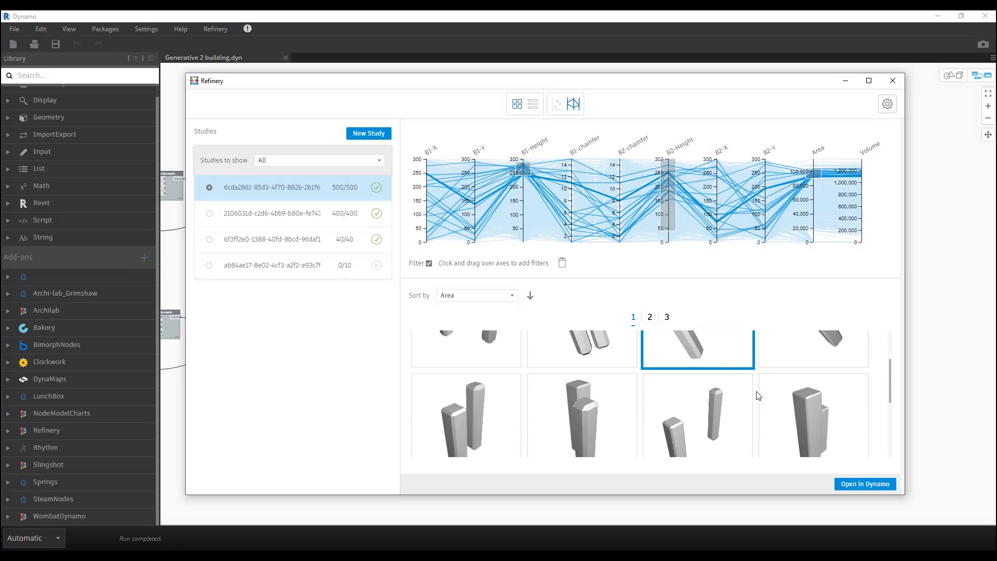
pyautogui.scroll(-2, 675, 410)
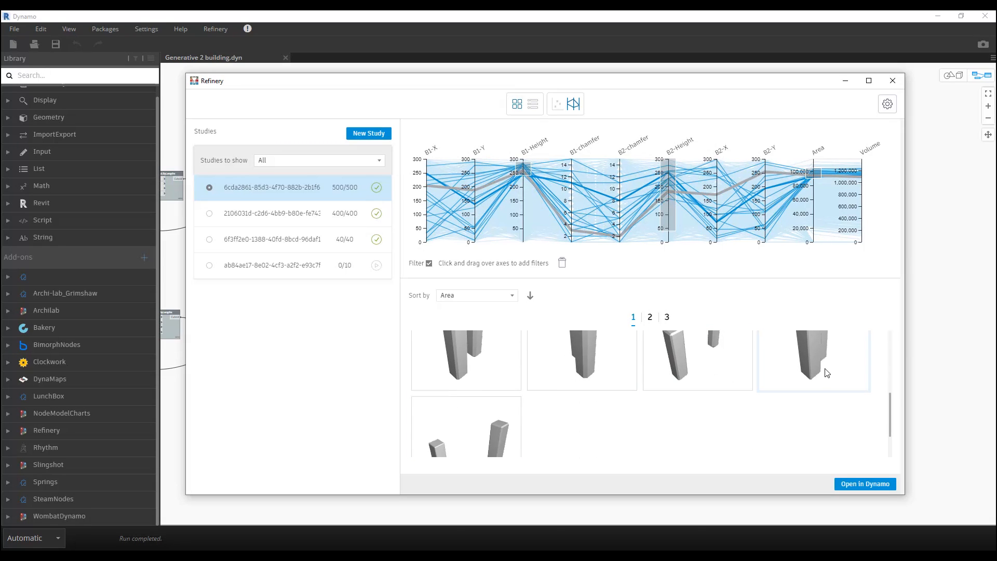
pyautogui.click(825, 370)
pyautogui.scroll(3, 831, 434)
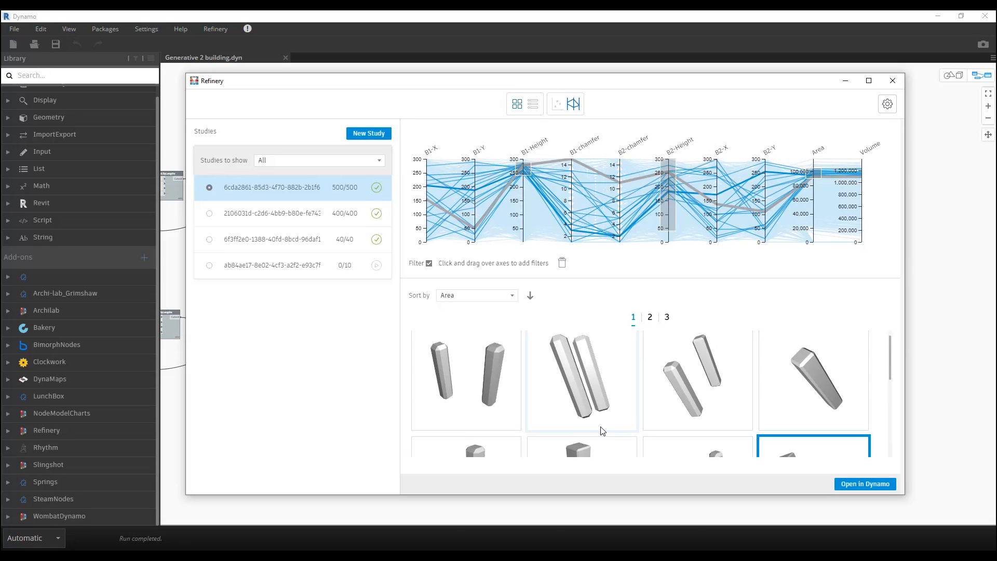
pyautogui.scroll(-1, 882, 383)
pyautogui.scroll(-1, 884, 384)
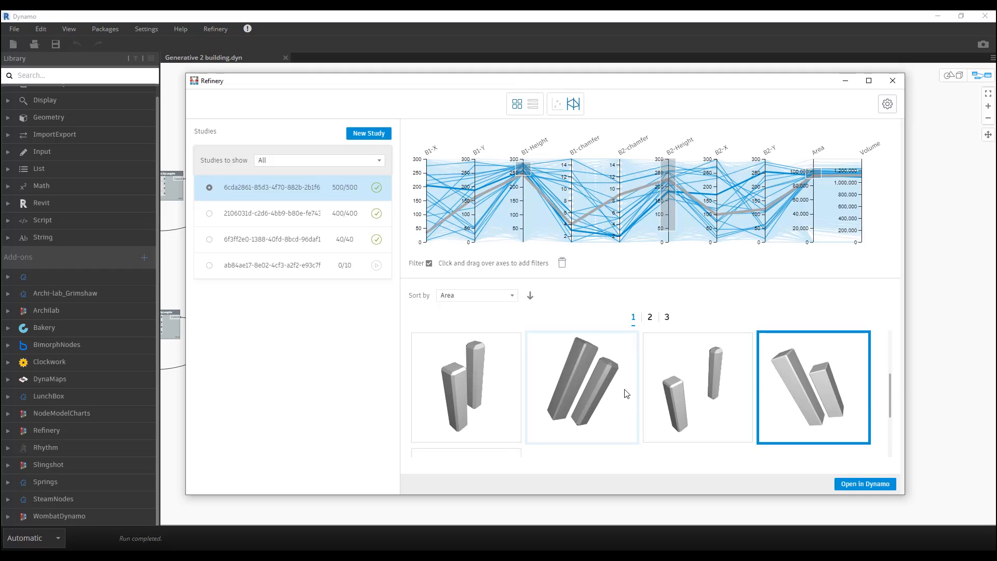
pyautogui.click(608, 359)
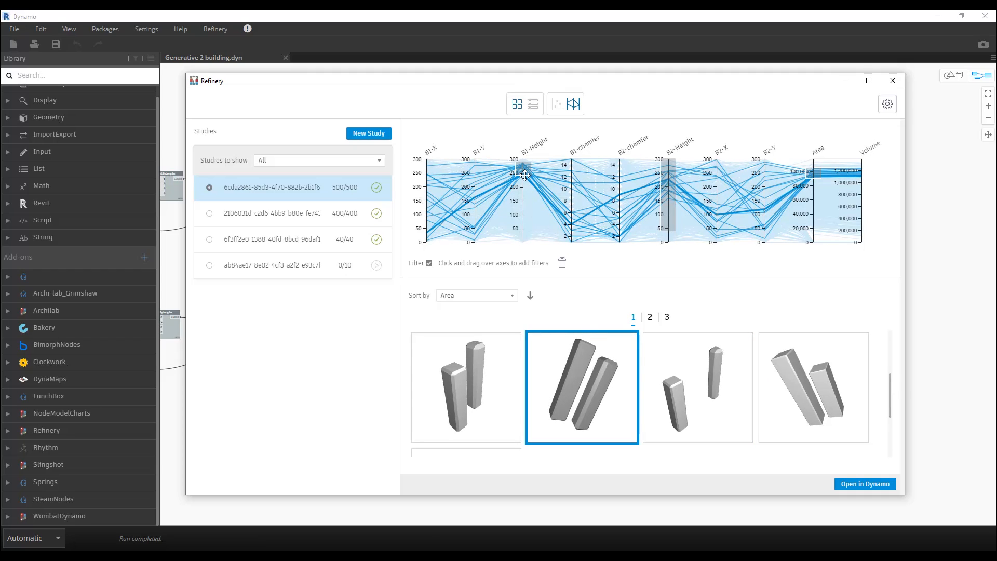
# Widen the B1-Height filter to about 45–300 and filter B2-chamfer to about 1–4.
pyautogui.moveTo(522, 177); pyautogui.dragTo(523, 232)
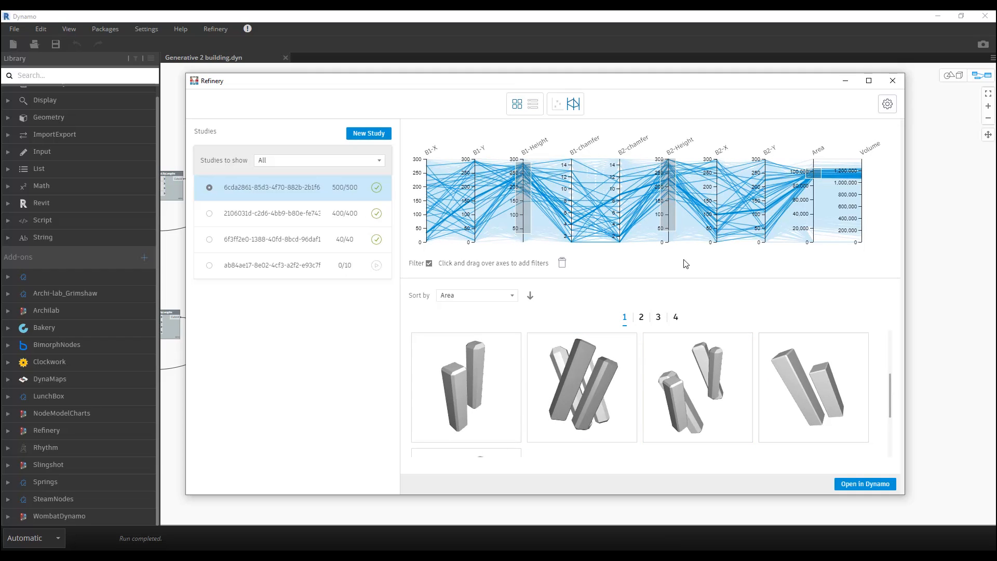
pyautogui.moveTo(522, 190); pyautogui.dragTo(523, 183)
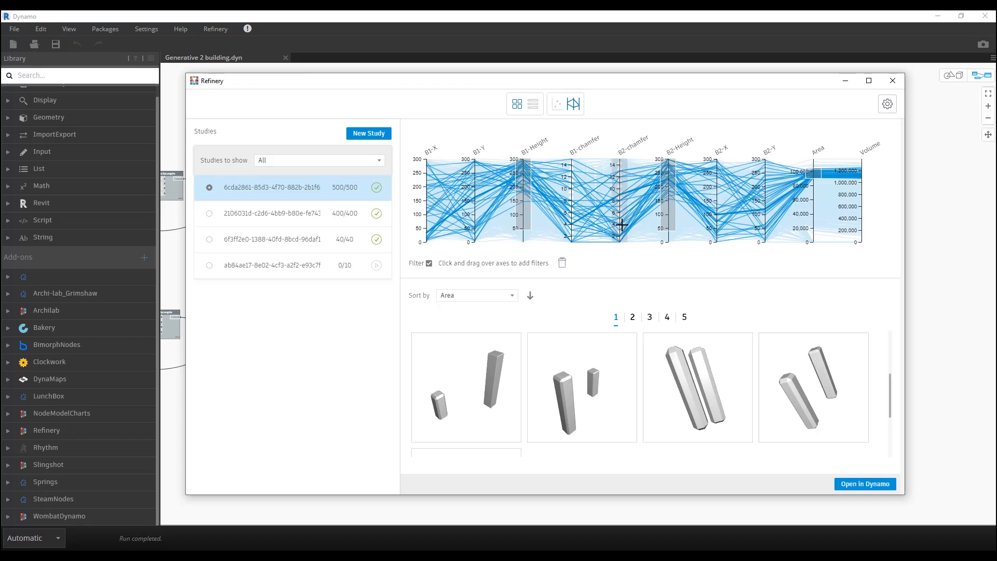
pyautogui.moveTo(622, 225); pyautogui.dragTo(622, 242)
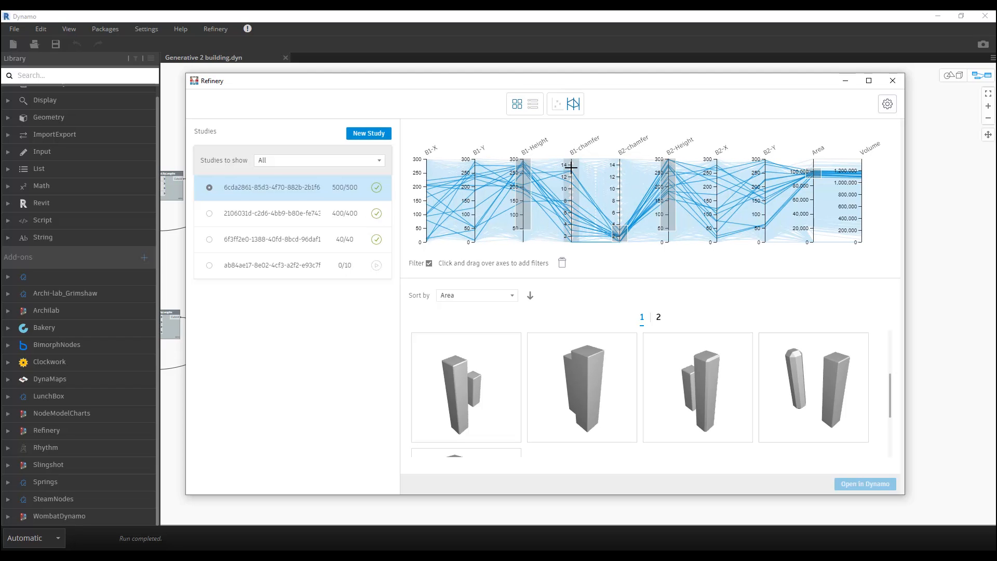
# Filter B1-chamfer to about 11.5–14 and extend the Area filter down to about 20,000.
pyautogui.moveTo(570, 165); pyautogui.dragTo(571, 179)
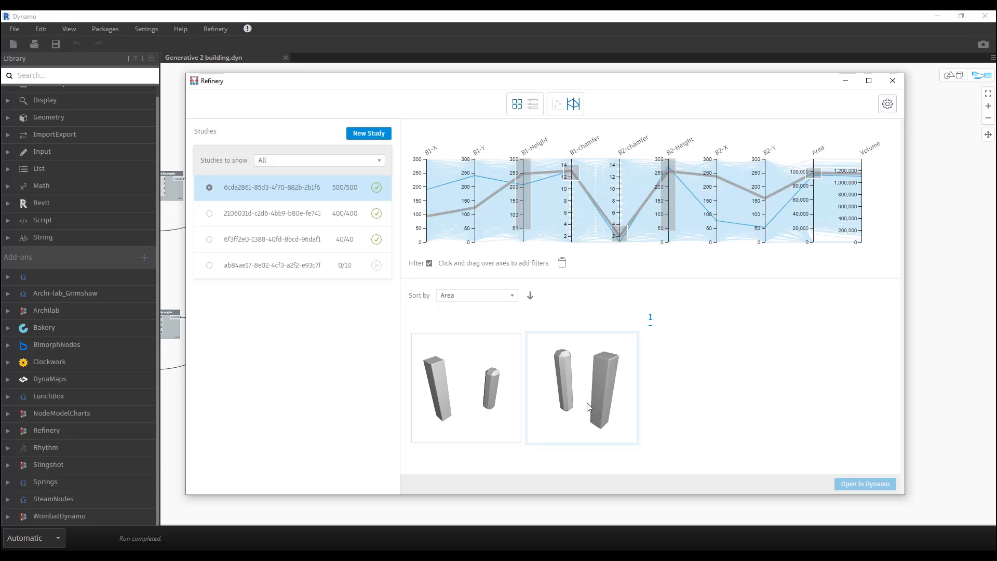
pyautogui.click(559, 363)
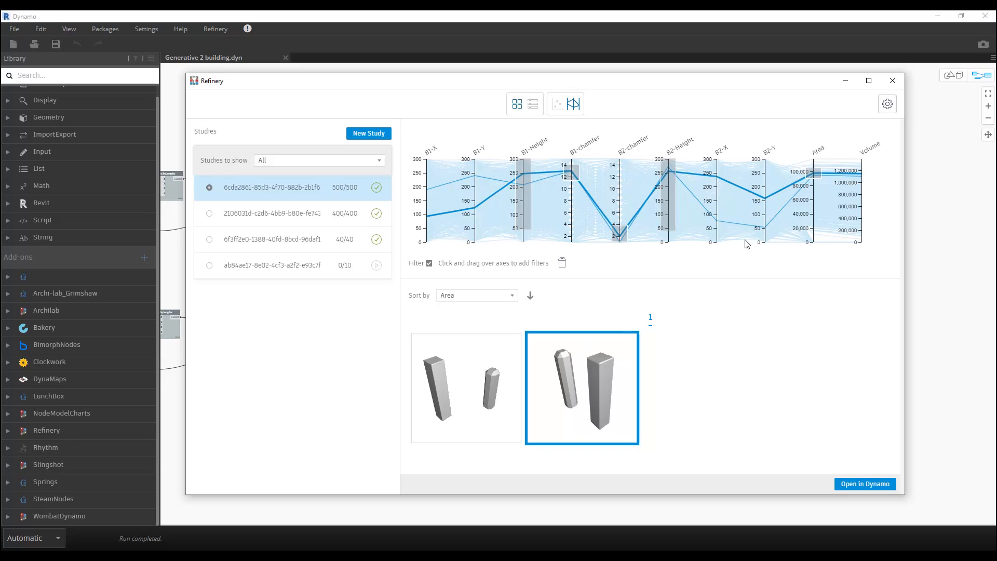
pyautogui.moveTo(811, 181); pyautogui.dragTo(818, 228)
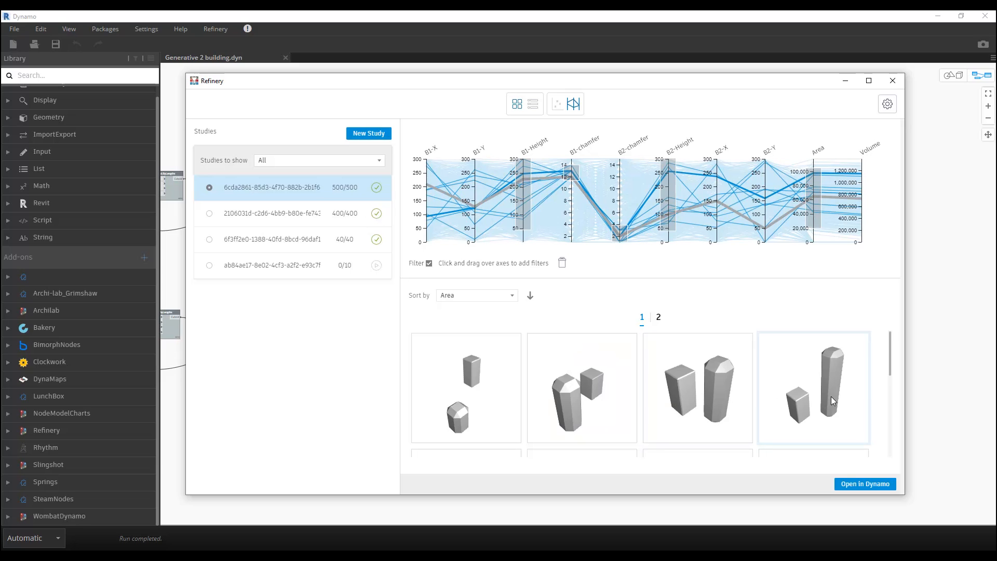
# Select the last design on the first results page, open it in Dynamo, and minimize the Refinery window.
pyautogui.moveTo(890, 371); pyautogui.dragTo(893, 445)
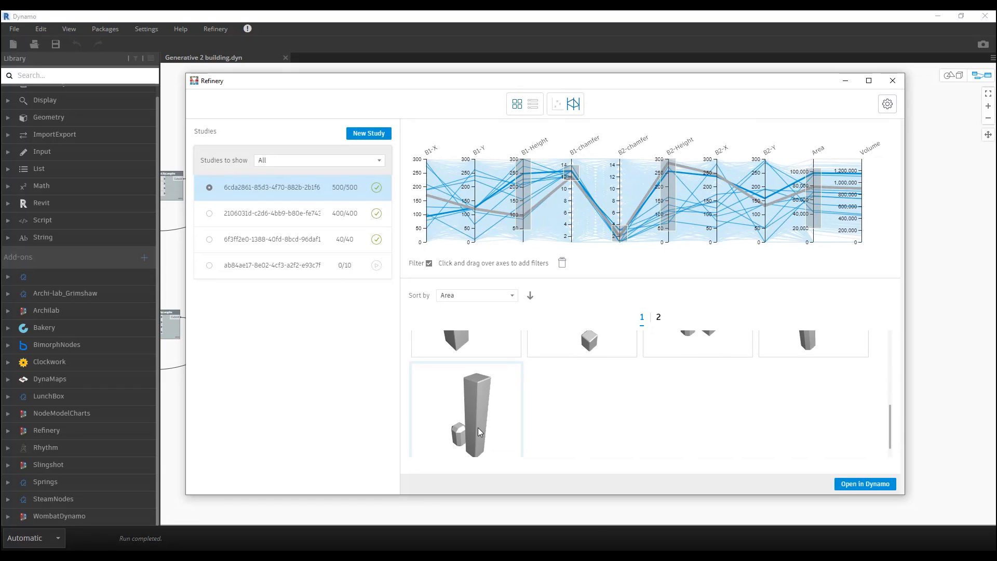
pyautogui.click(498, 436)
pyautogui.moveTo(513, 450)
pyautogui.mouseDown()
pyautogui.moveTo(500, 432)
pyautogui.moveTo(495, 445)
pyautogui.mouseUp()
pyautogui.click(498, 450)
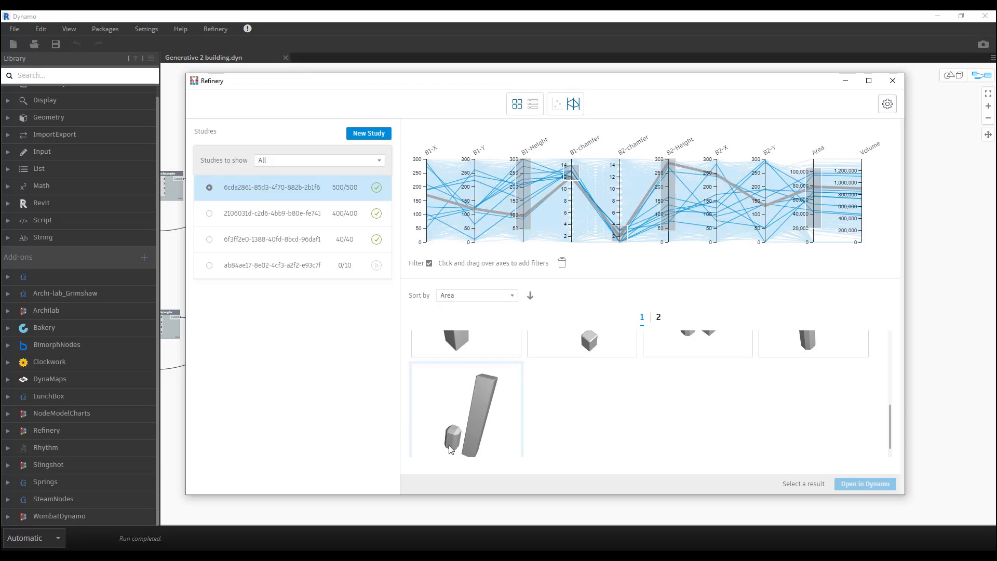
pyautogui.click(457, 401)
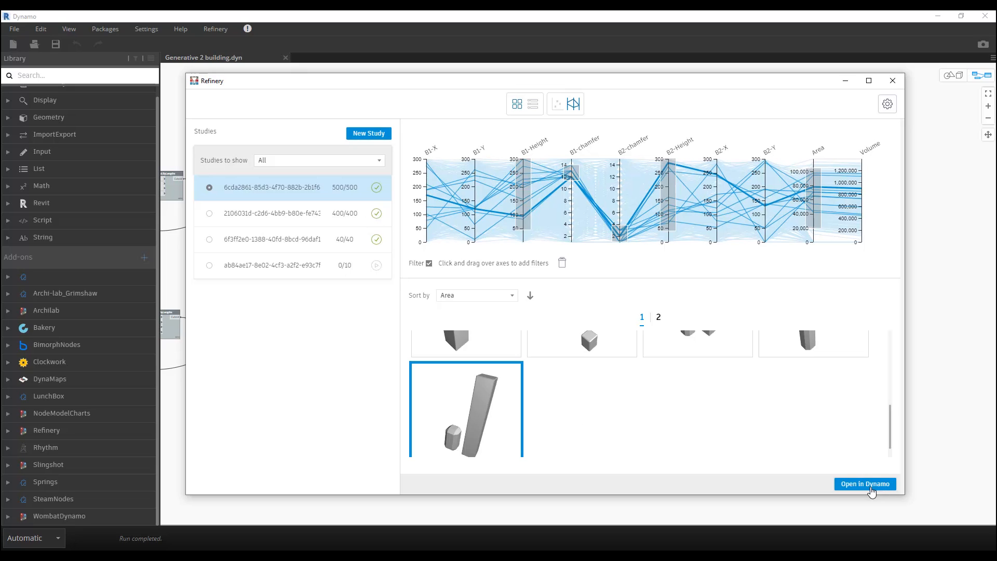
pyautogui.click(865, 483)
pyautogui.click(845, 81)
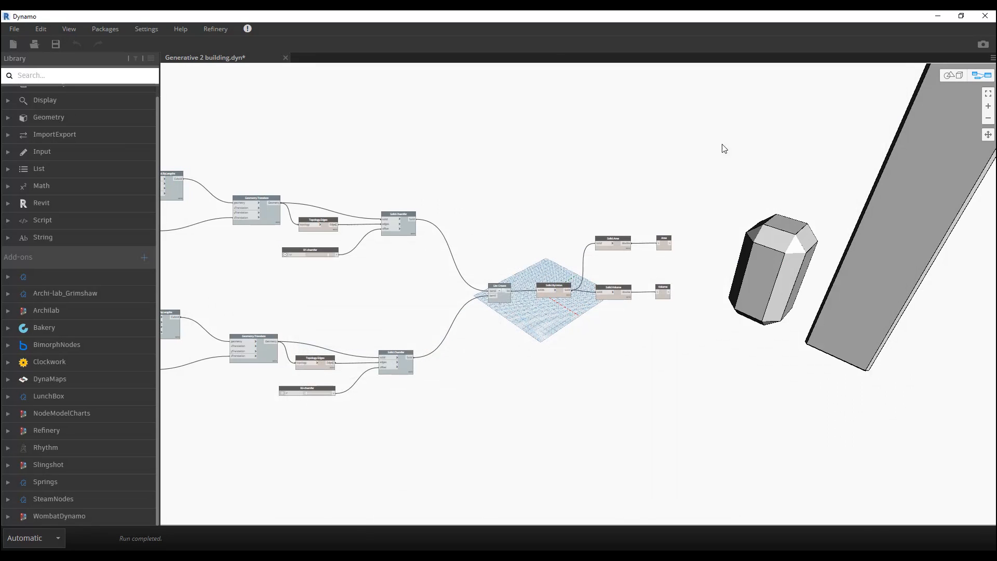
# Orbit around the two building masses in the 3D preview to examine the imported design, and return to the graph.
pyautogui.click(949, 75)
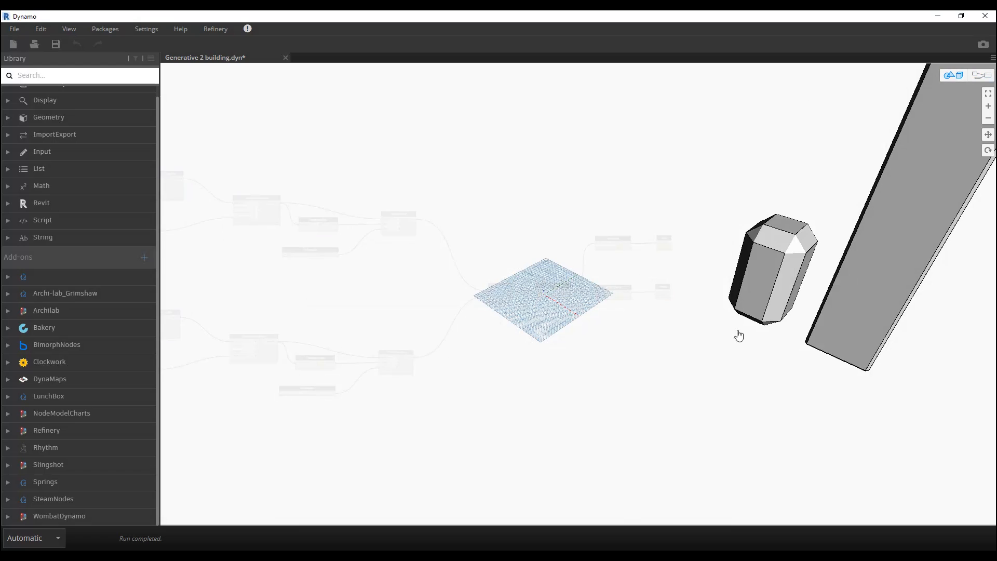
pyautogui.moveTo(736, 334); pyautogui.dragTo(612, 282, button='right')
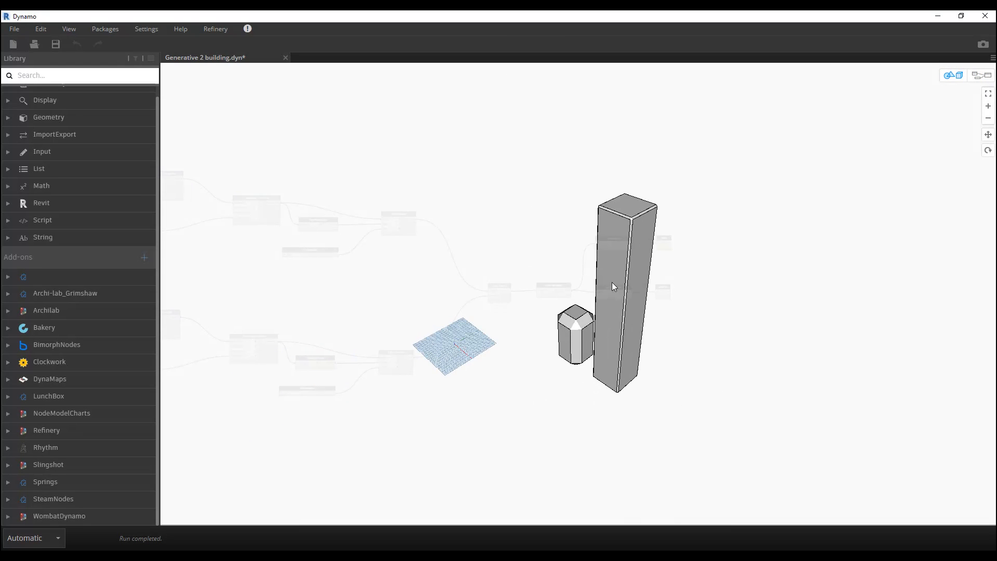
pyautogui.click(987, 150)
pyautogui.moveTo(534, 400); pyautogui.dragTo(684, 384)
pyautogui.moveTo(619, 343); pyautogui.dragTo(676, 385, button='middle')
pyautogui.scroll(4, 651, 347)
pyautogui.moveTo(649, 345); pyautogui.dragTo(574, 409)
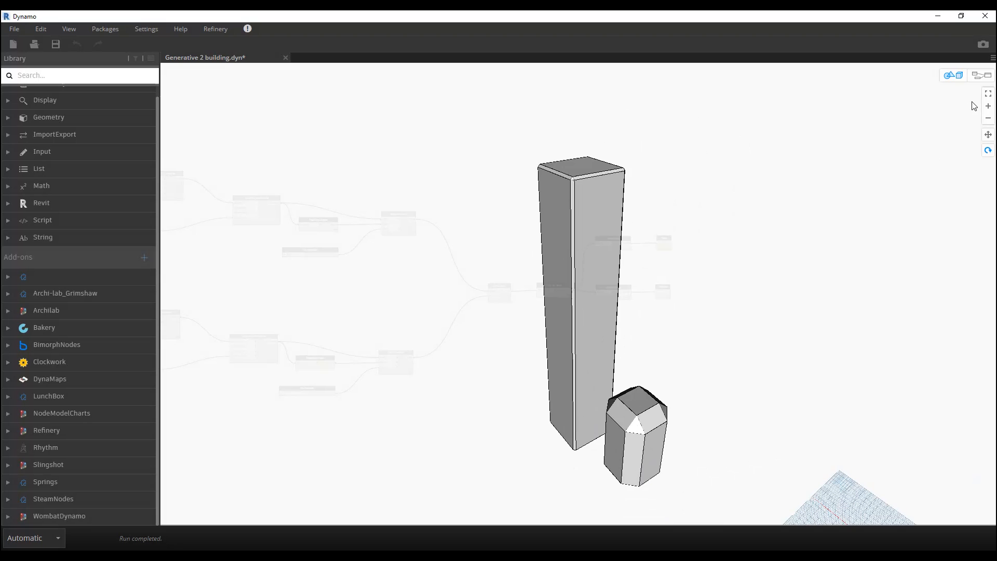
pyautogui.click(978, 75)
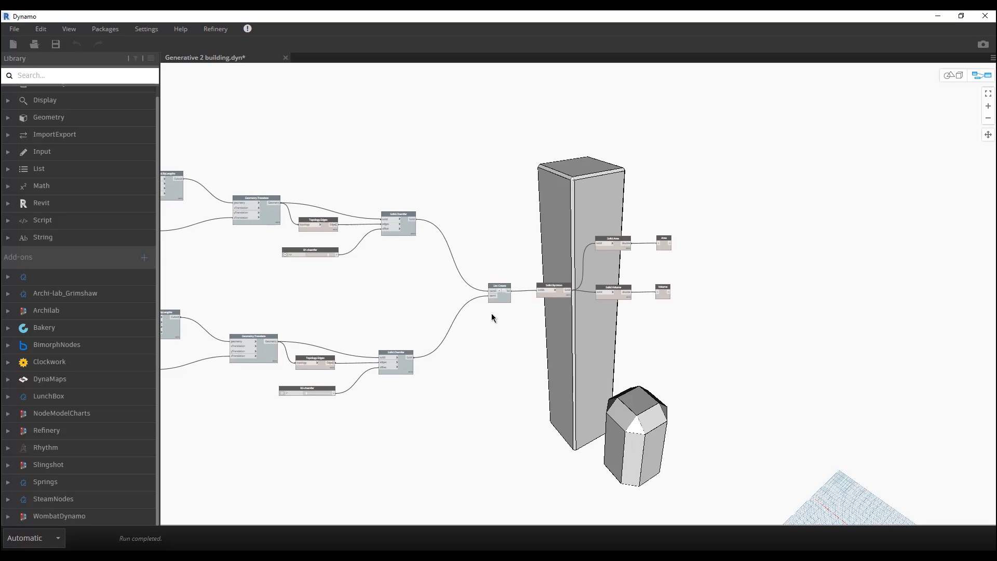
# Add two more item inputs to the List Create node for a third and fourth building.
pyautogui.scroll(5, 491, 313)
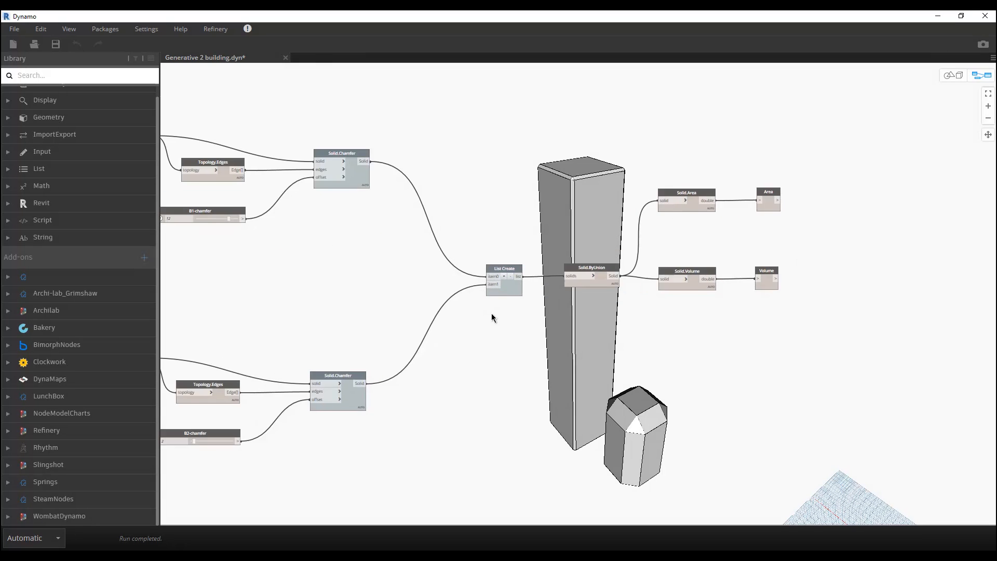
pyautogui.click(505, 270)
pyautogui.scroll(-5, 599, 397)
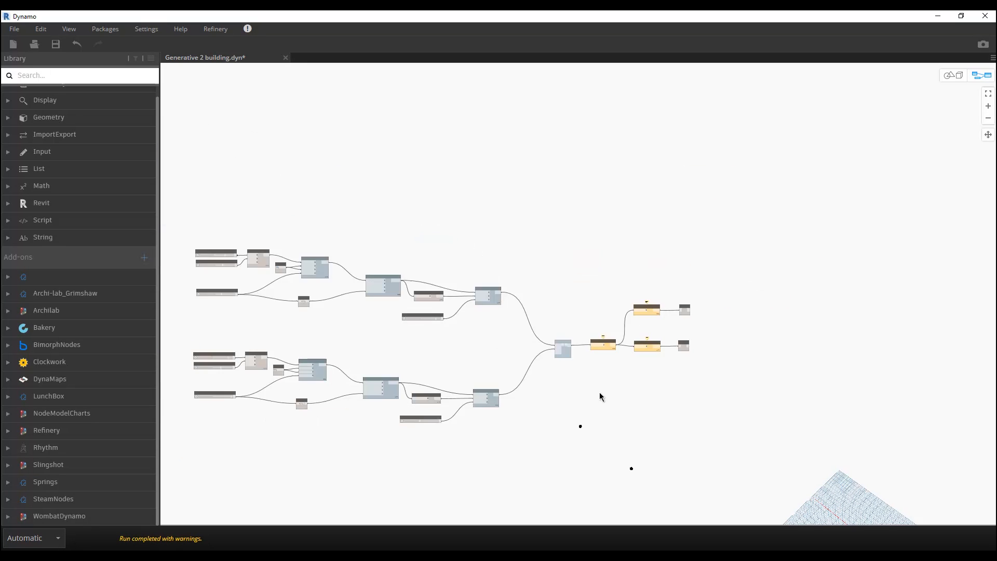
pyautogui.scroll(-2, 599, 397)
pyautogui.moveTo(528, 433); pyautogui.dragTo(607, 389, button='middle')
pyautogui.scroll(5, 614, 353)
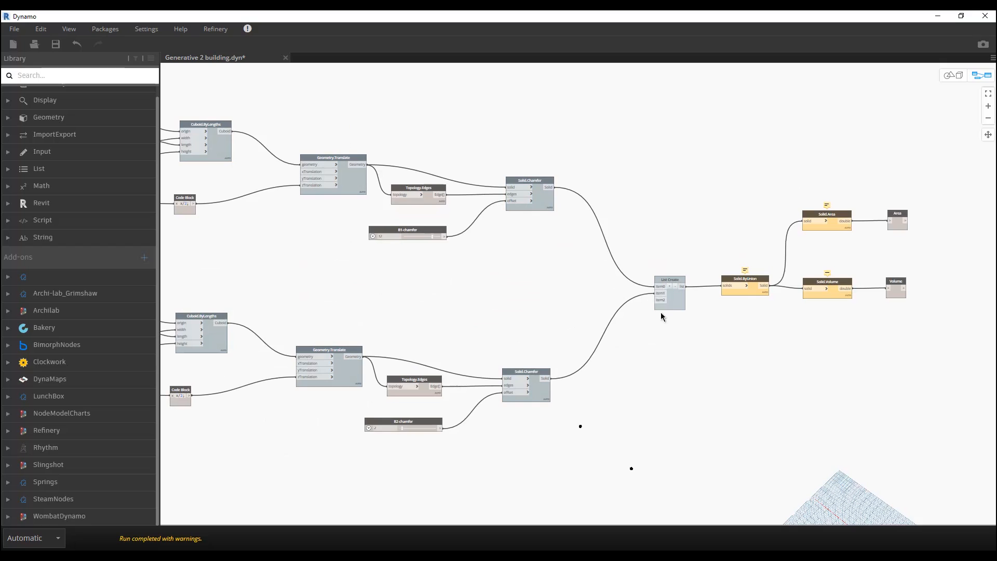
pyautogui.click(669, 286)
# Duplicate the complete B2 node chain twice and place the two copies one below the other under the original.
pyautogui.scroll(-5, 691, 410)
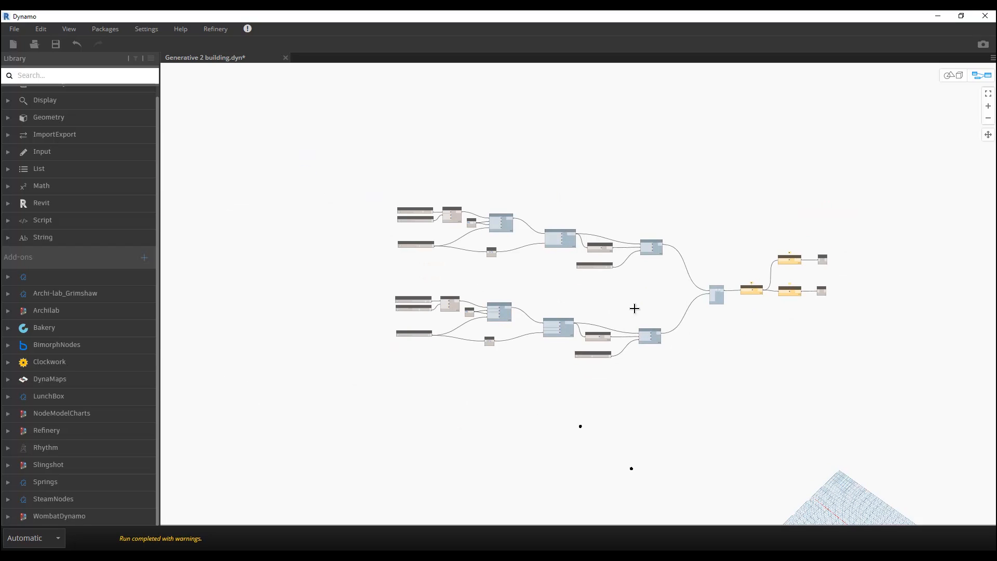
pyautogui.moveTo(670, 288); pyautogui.dragTo(380, 371)
pyautogui.hotkey('ctrl', 'v')
pyautogui.moveTo(778, 348); pyautogui.dragTo(526, 394)
pyautogui.hotkey('ctrl', 'v')
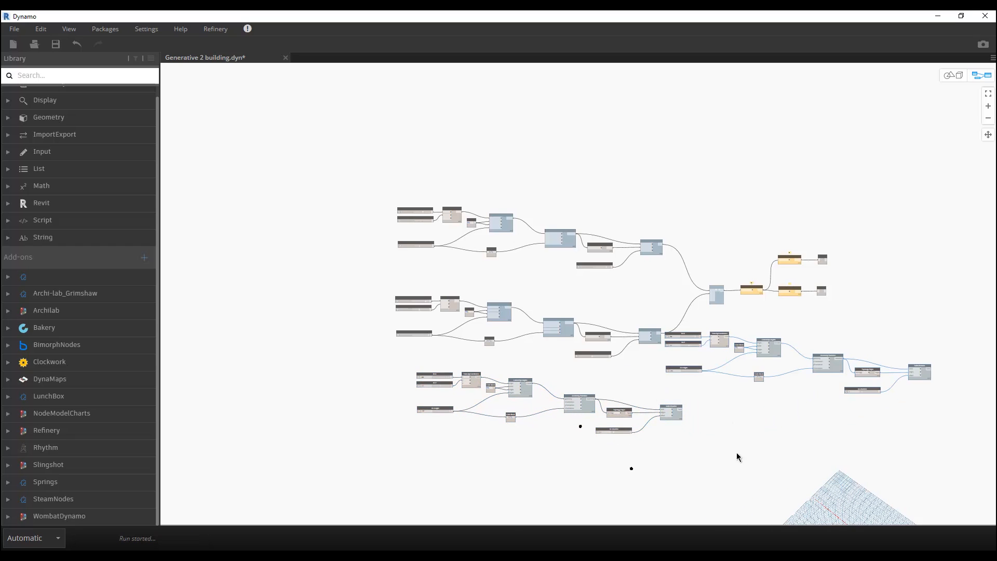
pyautogui.moveTo(705, 357); pyautogui.dragTo(674, 225, button='middle')
pyautogui.moveTo(808, 235); pyautogui.dragTo(569, 352)
pyautogui.click(698, 311)
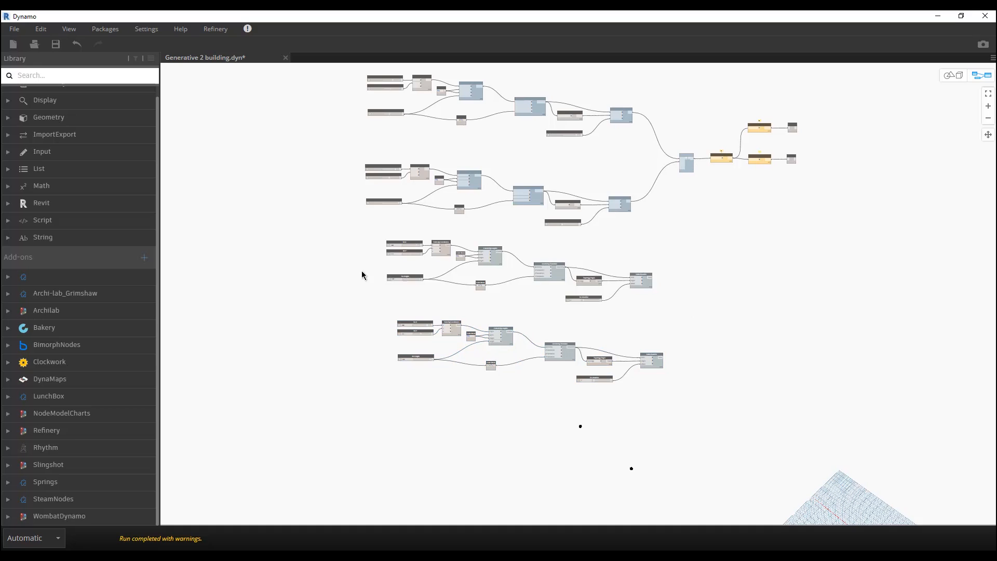
# Rename the X and Y sliders of the first copied chain as B3-X and B3-Y.
pyautogui.scroll(5, 430, 223)
pyautogui.doubleClick(361, 295)
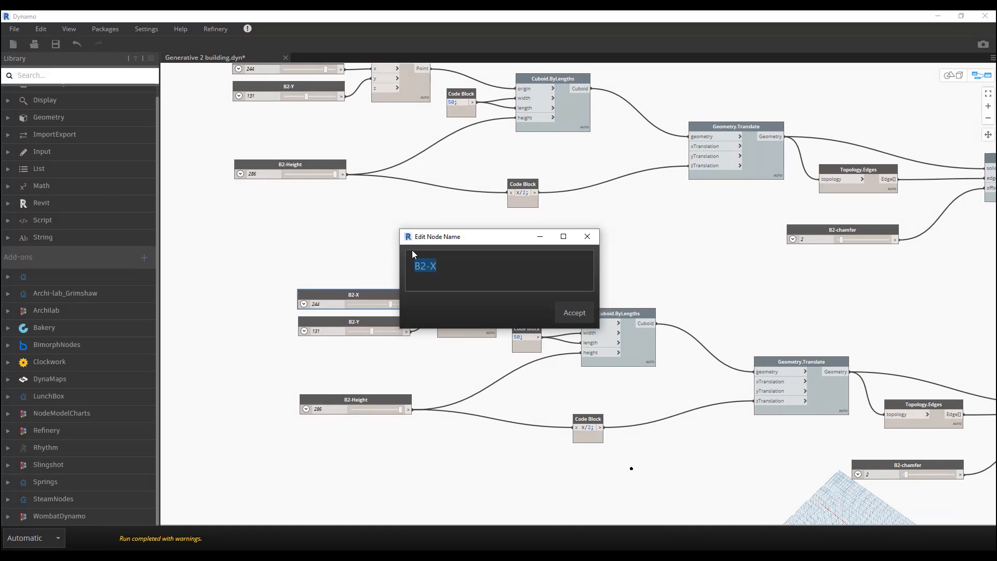
pyautogui.click(422, 266)
pyautogui.write('3')
pyautogui.click(574, 312)
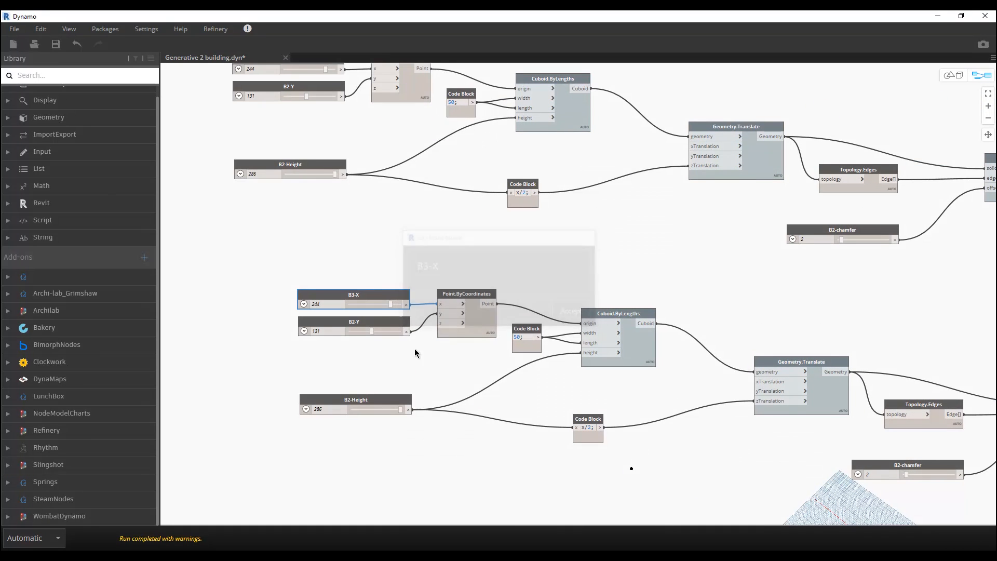
pyautogui.doubleClick(410, 321)
pyautogui.click(425, 266)
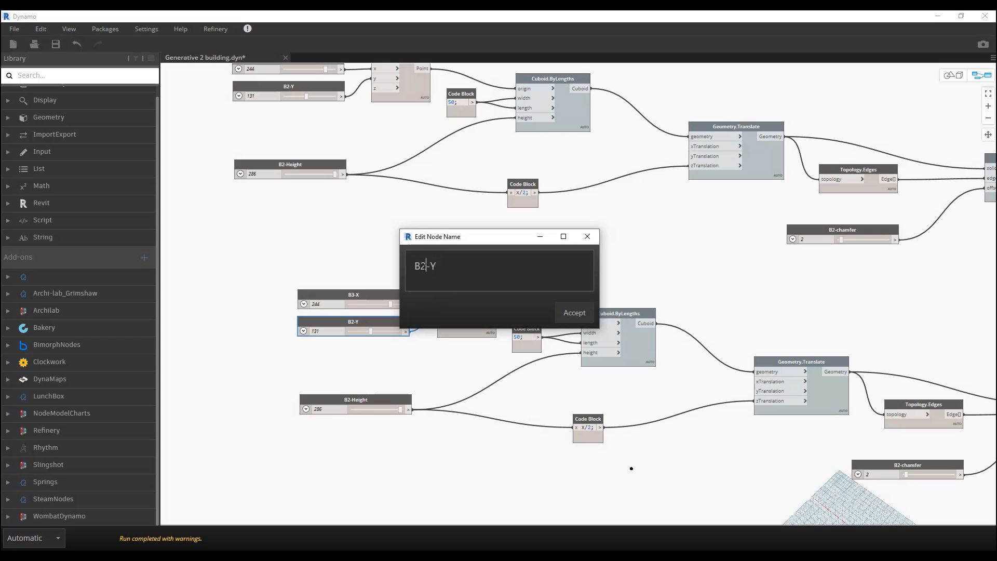
pyautogui.write('3')
pyautogui.click(574, 312)
# Rename the height and chamfer sliders of the first copied chain as B3-Height and B3-chamfer.
pyautogui.doubleClick(374, 399)
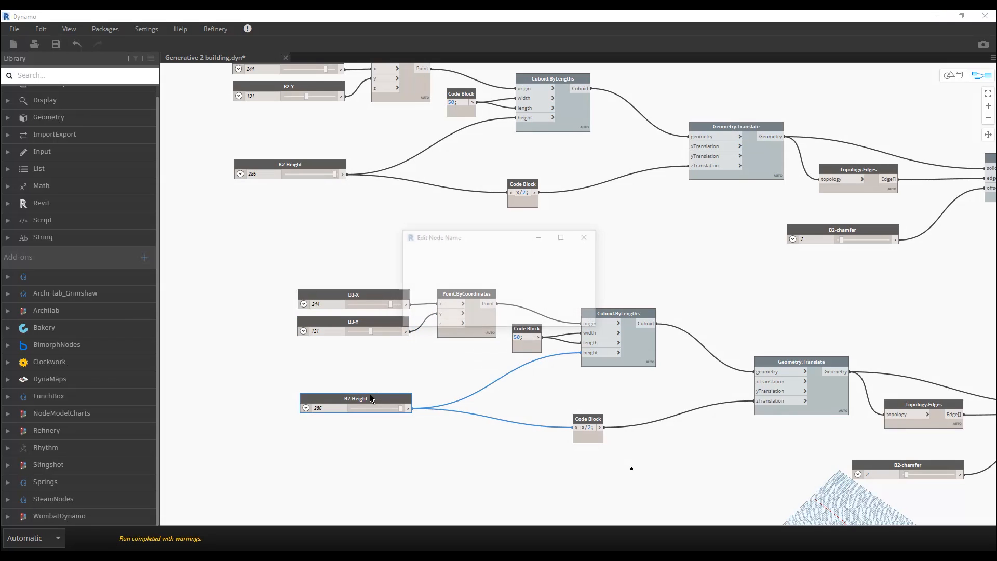
pyautogui.click(426, 267)
pyautogui.write('3-Height')
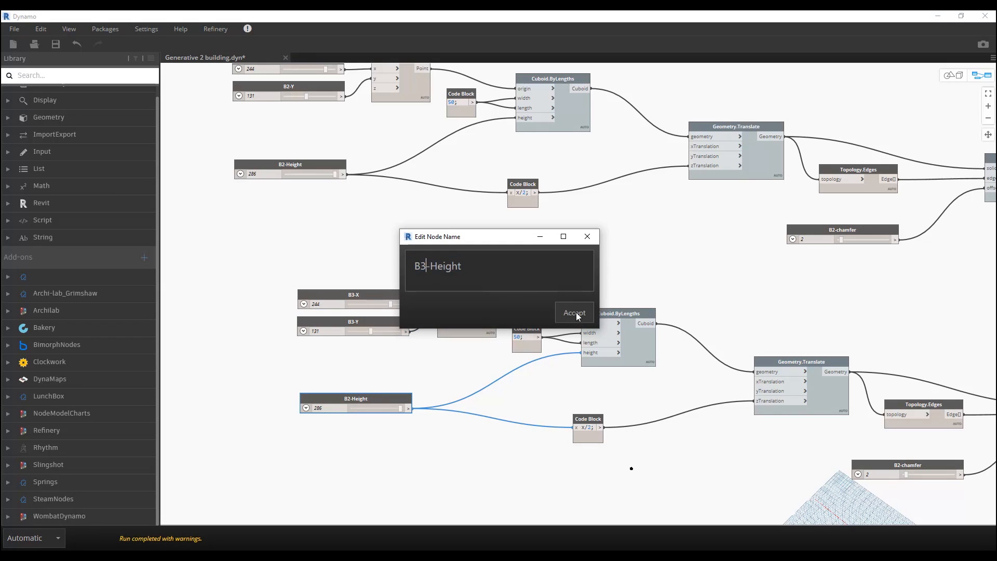
pyautogui.click(574, 312)
pyautogui.scroll(3, 629, 357)
pyautogui.doubleClick(569, 337)
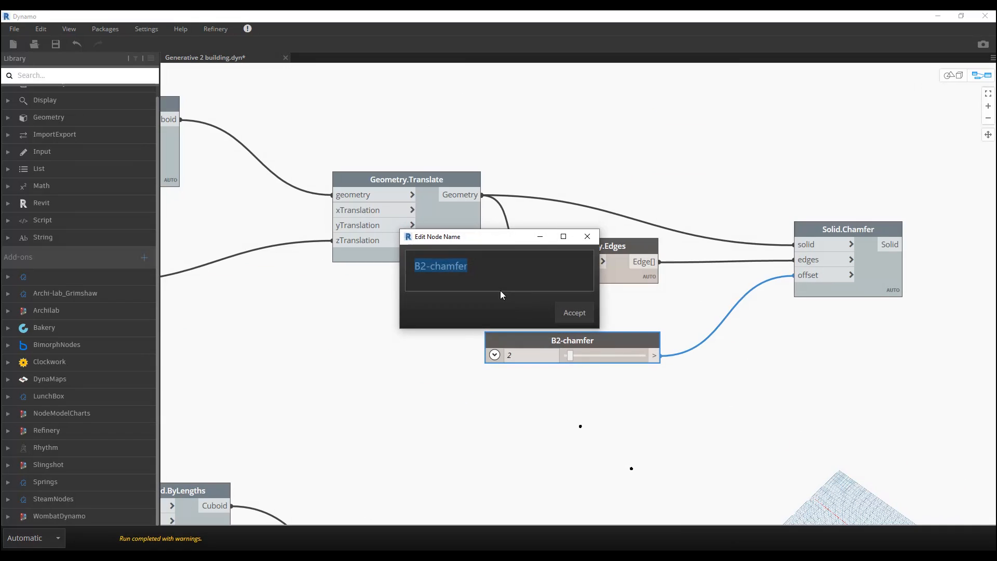
pyautogui.write('3')
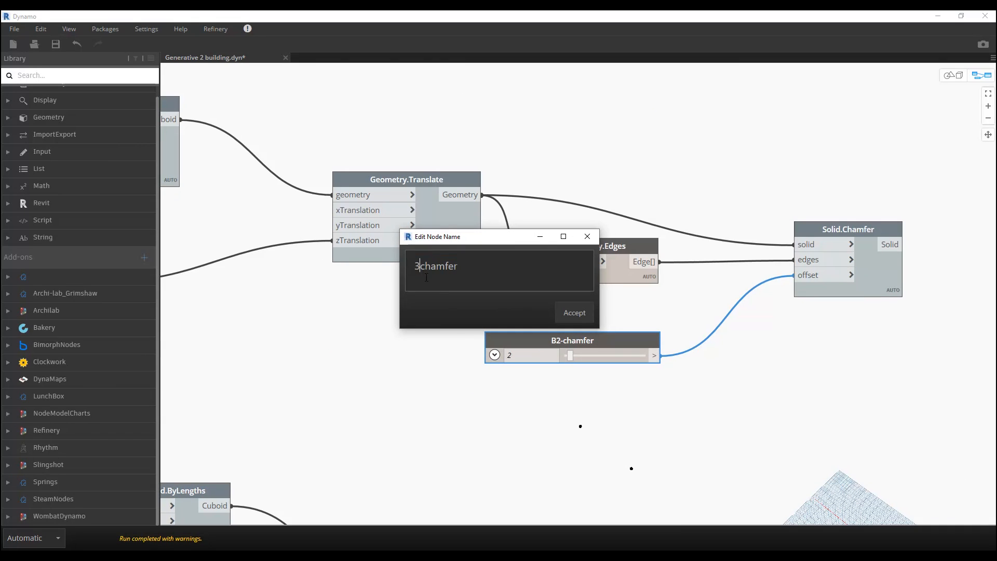
pyautogui.press('BackSpace')
pyautogui.write('B3-')
pyautogui.click(571, 313)
# Rename the X and height sliders of the second copied chain as B4-X and B4-Height.
pyautogui.scroll(-5, 621, 314)
pyautogui.scroll(5, 399, 313)
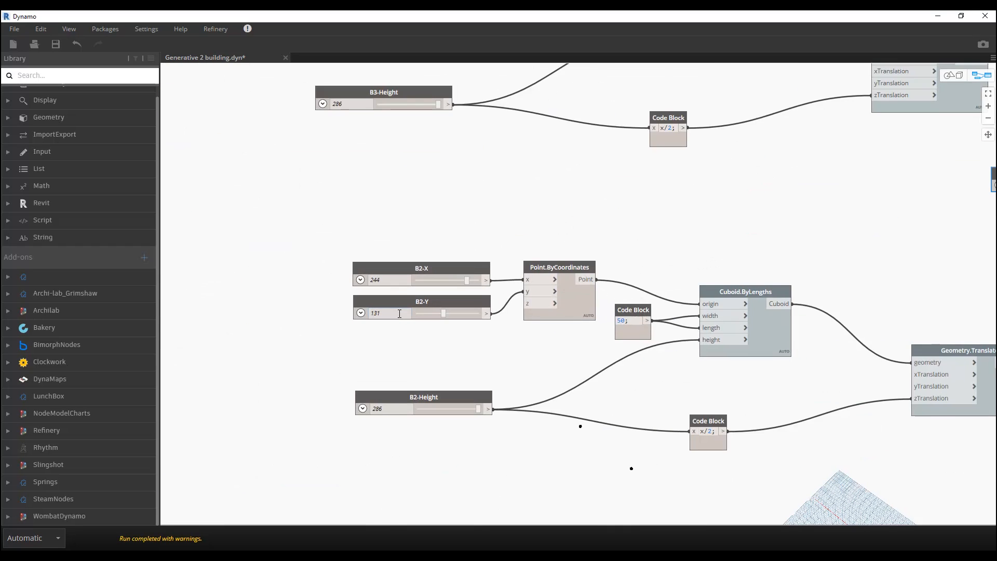
pyautogui.scroll(2, 399, 313)
pyautogui.doubleClick(434, 255)
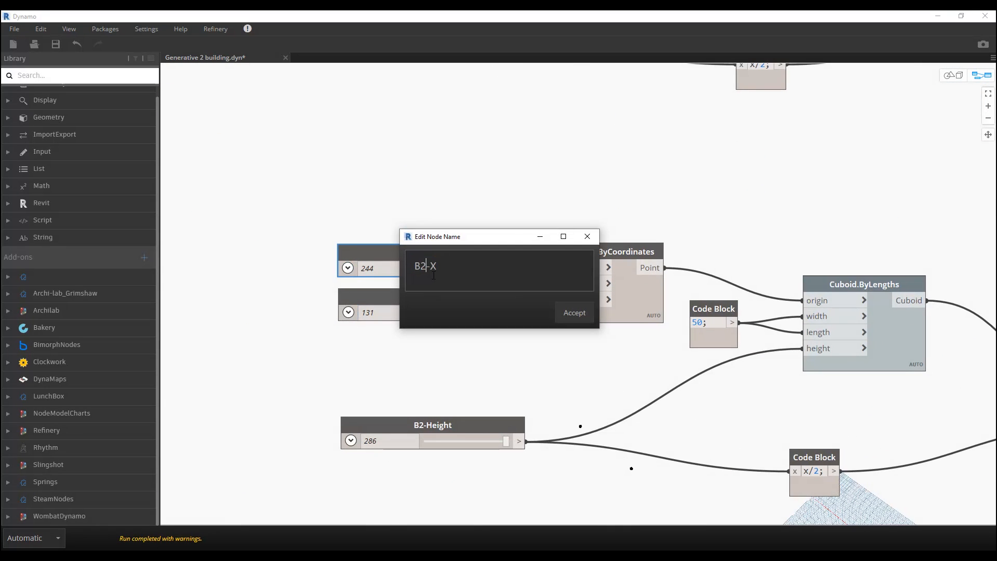
pyautogui.click(574, 313)
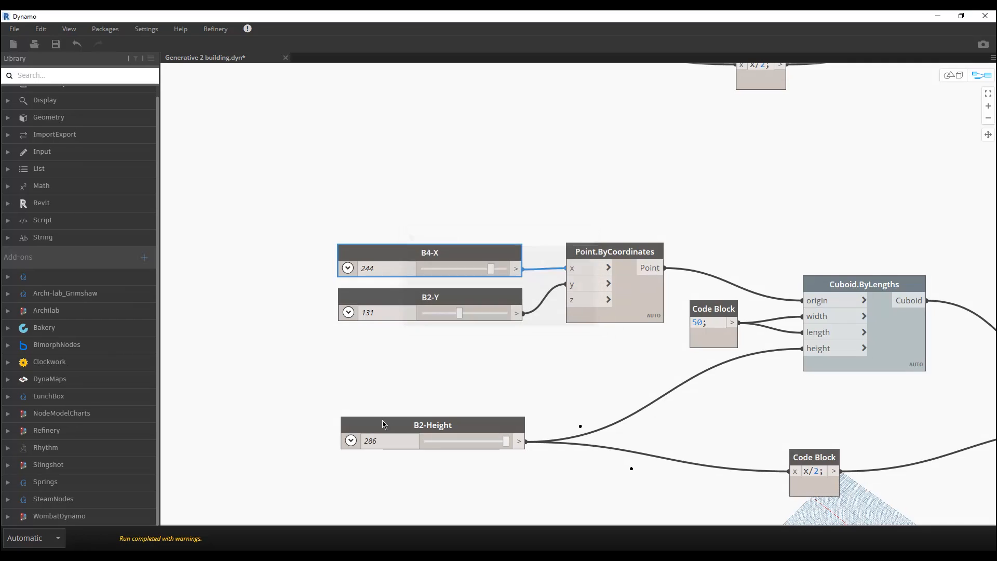
pyautogui.doubleClick(432, 424)
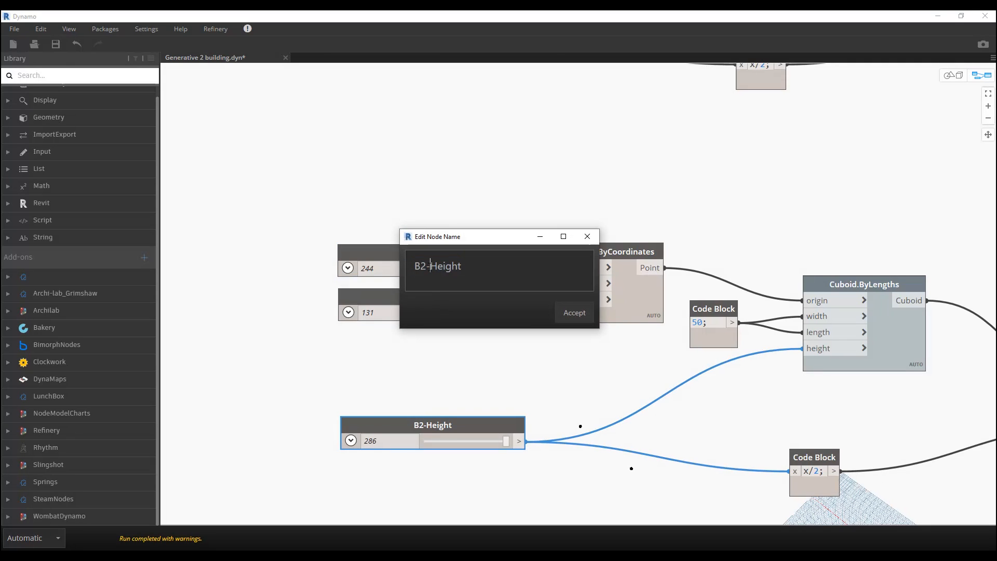
pyautogui.press('BackSpace')
pyautogui.press('BackSpace')
pyautogui.write('B4')
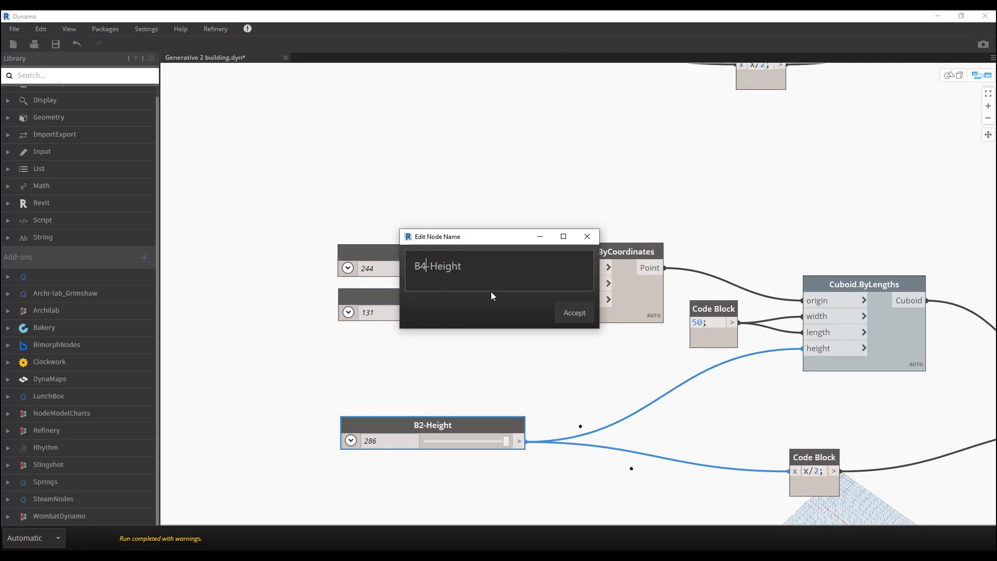
pyautogui.click(574, 312)
# Rename the chamfer slider of the second copied chain as B4-chamfer.
pyautogui.scroll(-1, 513, 368)
pyautogui.scroll(-1, 512, 369)
pyautogui.moveTo(505, 372); pyautogui.dragTo(223, 327, button='middle')
pyautogui.moveTo(674, 407); pyautogui.dragTo(369, 343, button='middle')
pyautogui.scroll(2, 481, 370)
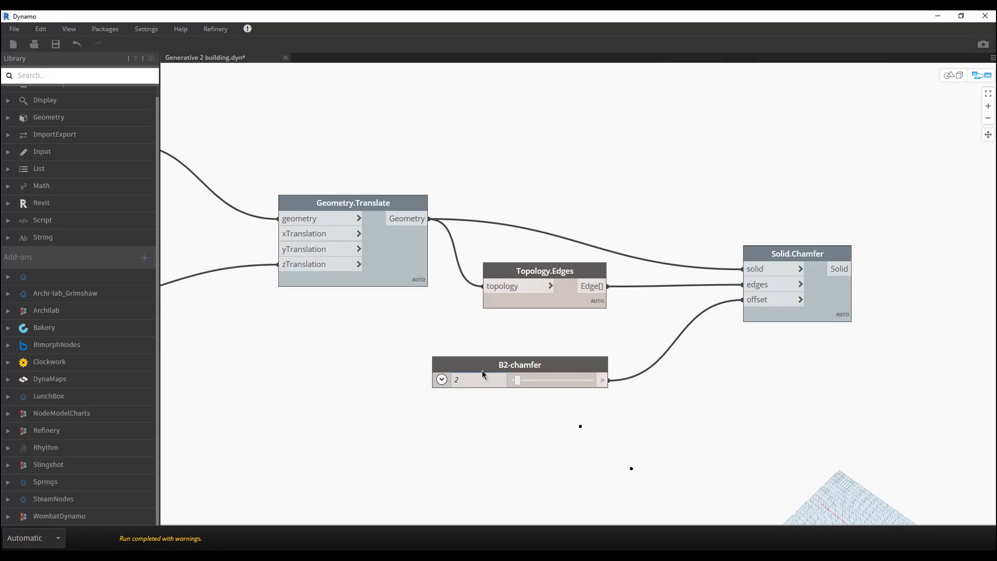
pyautogui.doubleClick(502, 365)
pyautogui.click(425, 267)
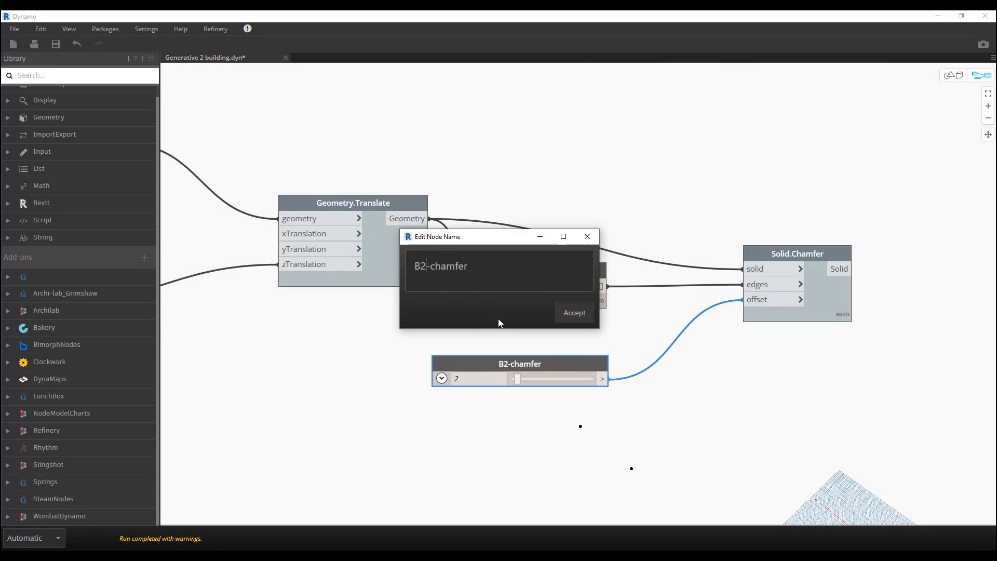
pyautogui.press('BackSpace')
pyautogui.press('BackSpace')
pyautogui.write('B4')
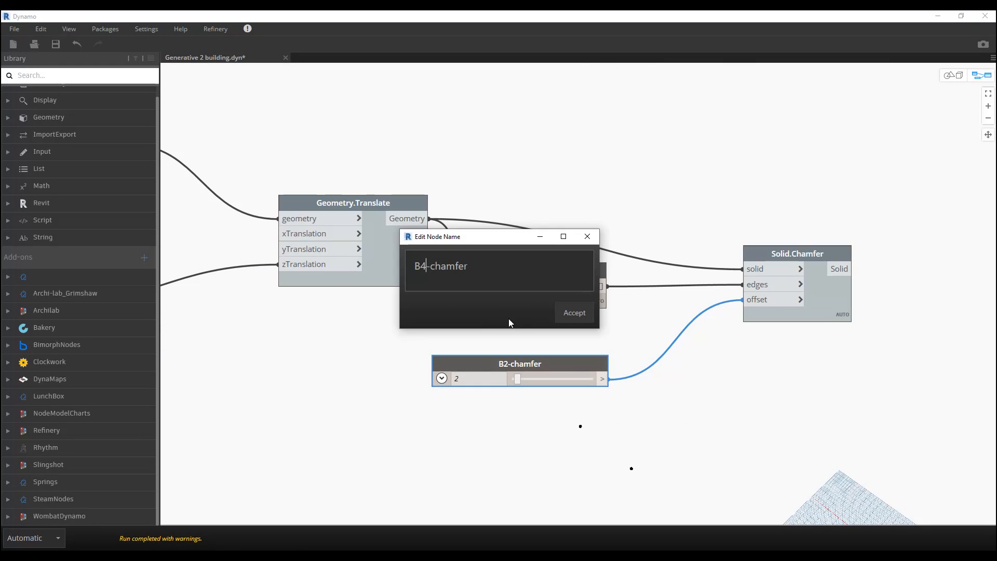
pyautogui.click(574, 312)
# Connect the Solid.Chamfer outputs of the B3 and B4 chains to the two free List Create inputs.
pyautogui.scroll(-2, 577, 301)
pyautogui.scroll(-3, 575, 303)
pyautogui.moveTo(493, 326); pyautogui.dragTo(180, 422, button='middle')
pyautogui.moveTo(383, 195)
pyautogui.mouseDown(button='middle')
pyautogui.moveTo(415, 341)
pyautogui.moveTo(471, 152)
pyautogui.mouseUp(button='middle')
pyautogui.click(365, 403)
pyautogui.click(418, 215)
pyautogui.click(424, 371)
pyautogui.moveTo(494, 198); pyautogui.dragTo(497, 386, button='middle')
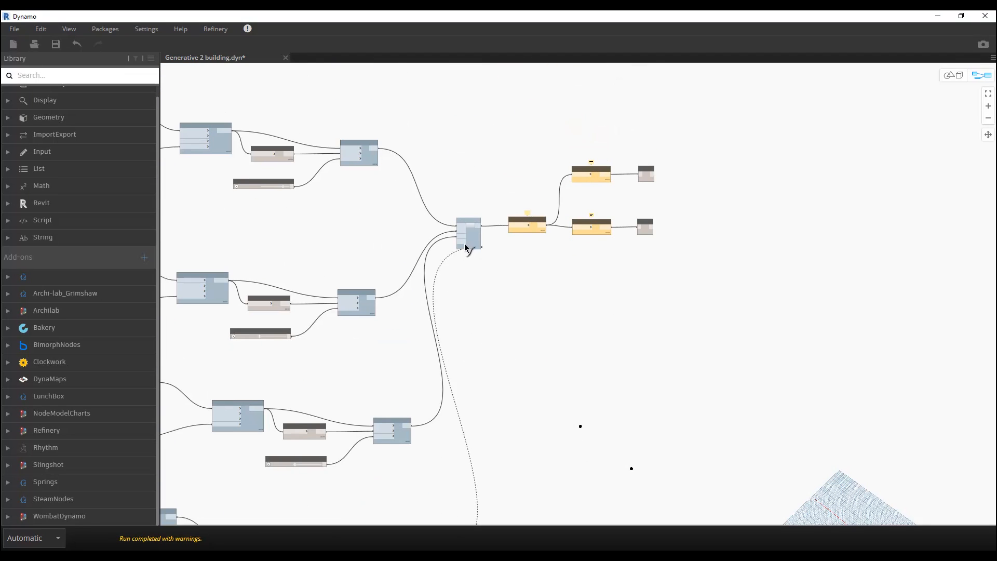
pyautogui.click(458, 242)
# Separate the overlapping buildings by lowering the B3-X slider and setting the fourth chain's Y slider to 224.
pyautogui.moveTo(452, 448); pyautogui.dragTo(901, 341, button='middle')
pyautogui.scroll(5, 456, 263)
pyautogui.moveTo(497, 285); pyautogui.dragTo(472, 283)
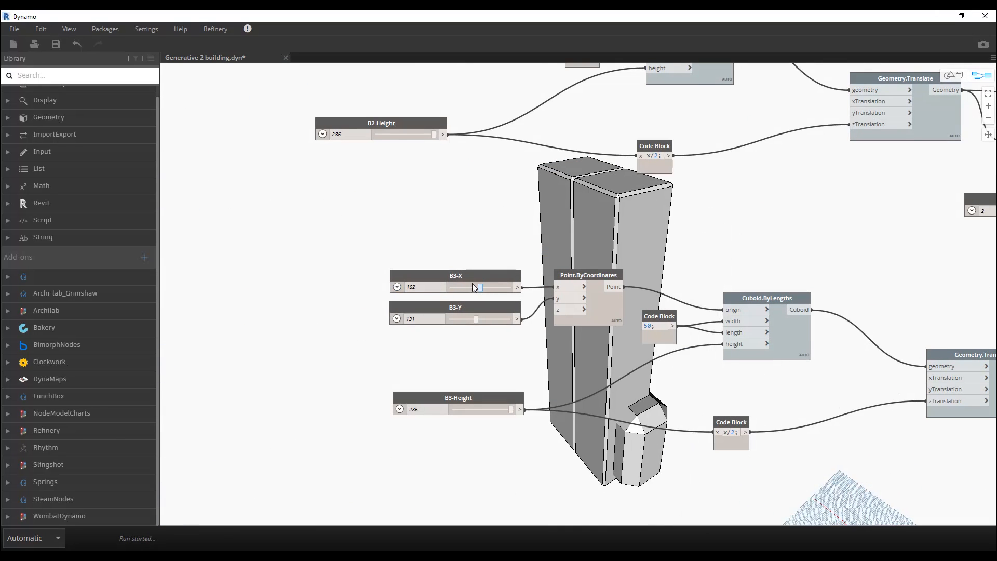
pyautogui.moveTo(549, 267); pyautogui.dragTo(455, 21, button='middle')
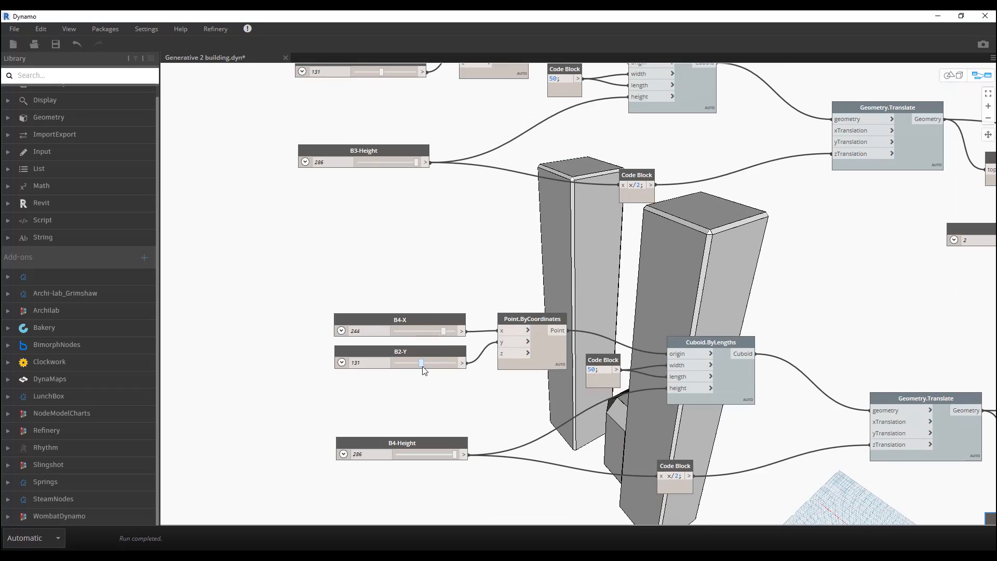
pyautogui.moveTo(426, 365)
pyautogui.mouseDown()
pyautogui.moveTo(450, 365)
pyautogui.moveTo(440, 361)
pyautogui.mouseUp()
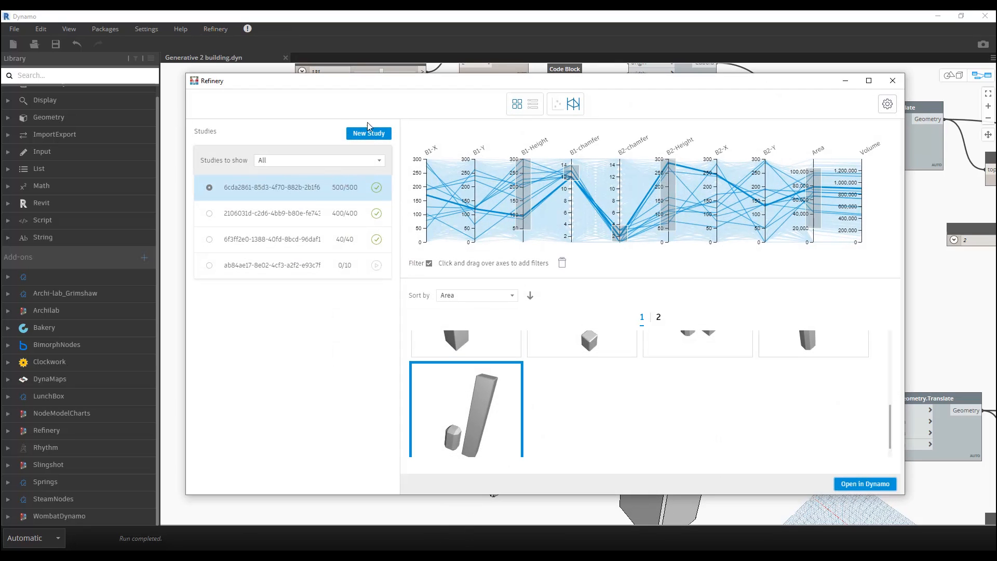
pyautogui.click(378, 134)
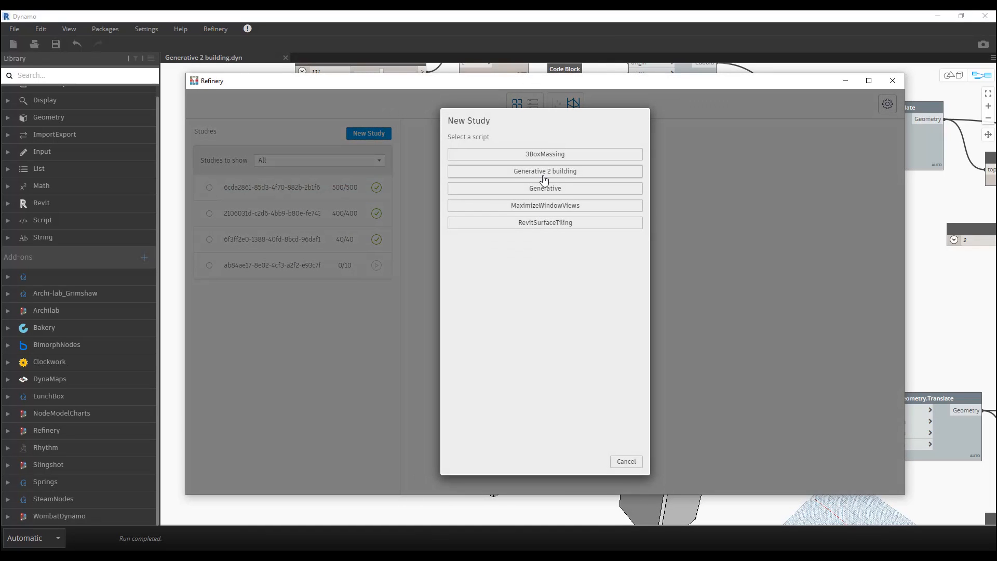
pyautogui.click(541, 174)
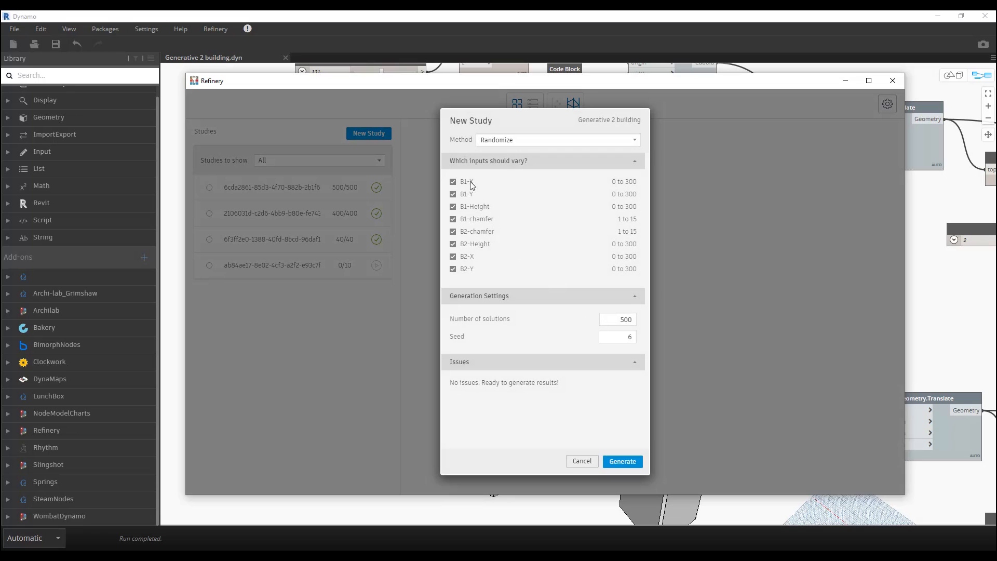
pyautogui.click(580, 460)
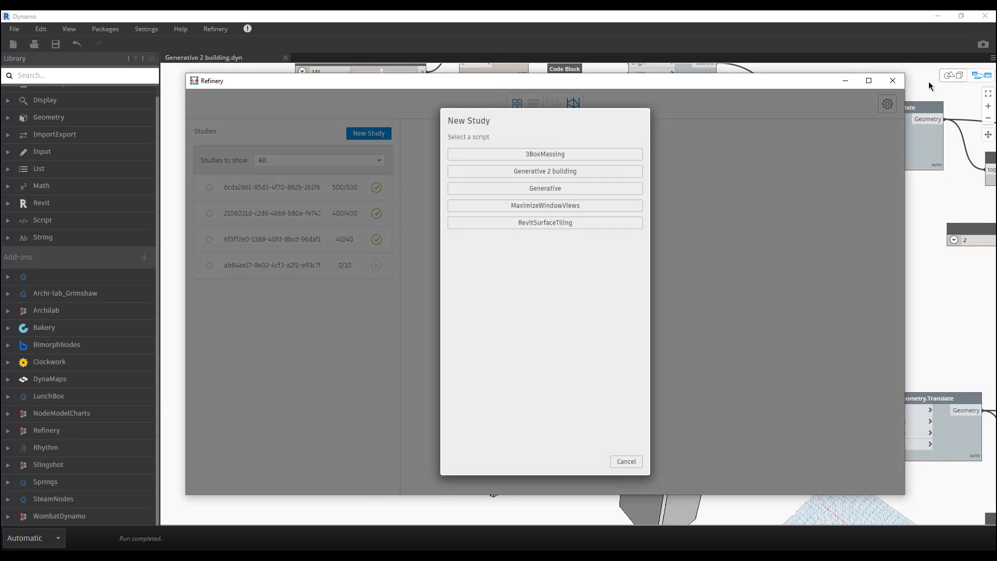
pyautogui.click(636, 462)
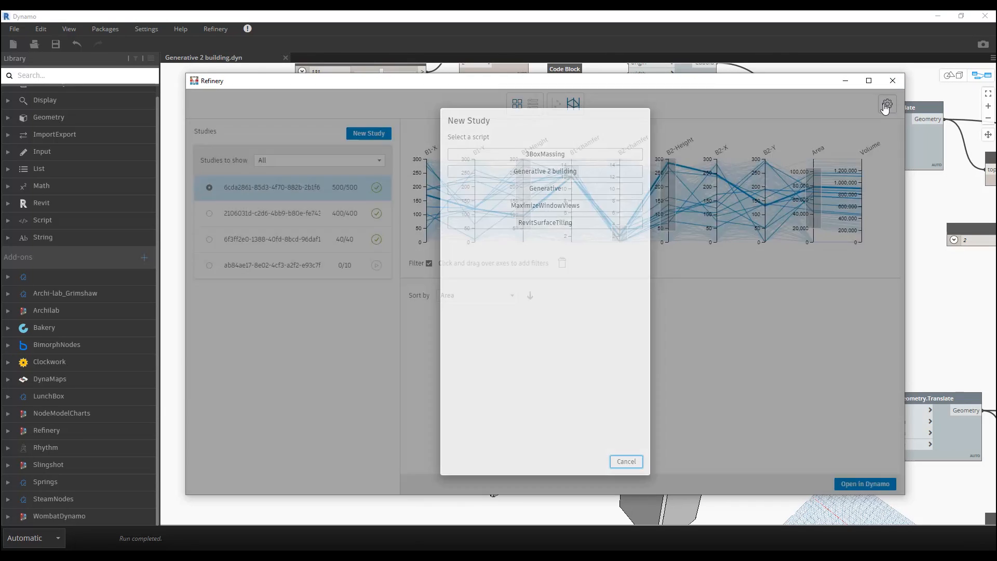
pyautogui.click(893, 81)
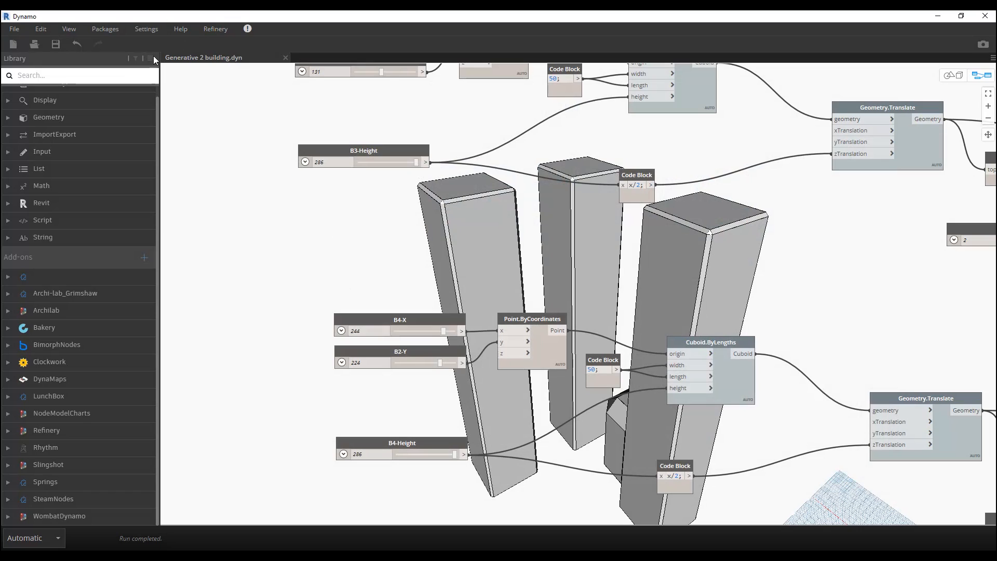
pyautogui.click(215, 29)
pyautogui.click(216, 41)
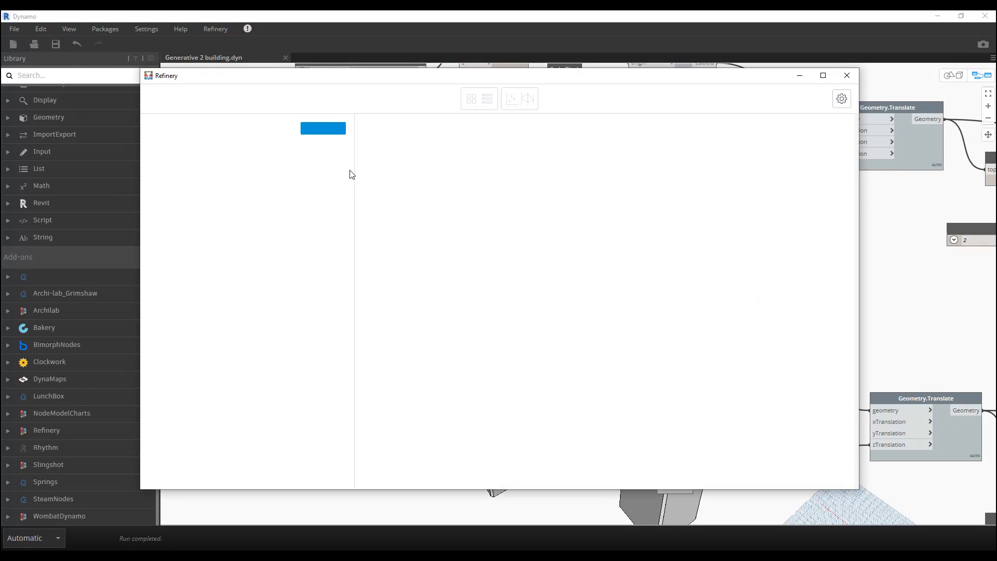
pyautogui.click(328, 129)
pyautogui.click(519, 172)
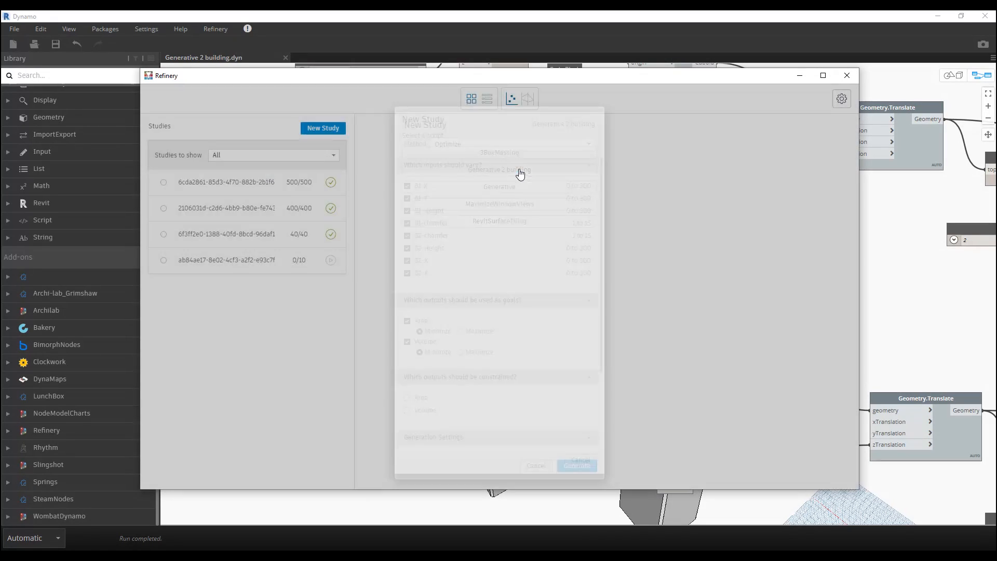
pyautogui.scroll(-1, 484, 188)
pyautogui.scroll(1, 498, 204)
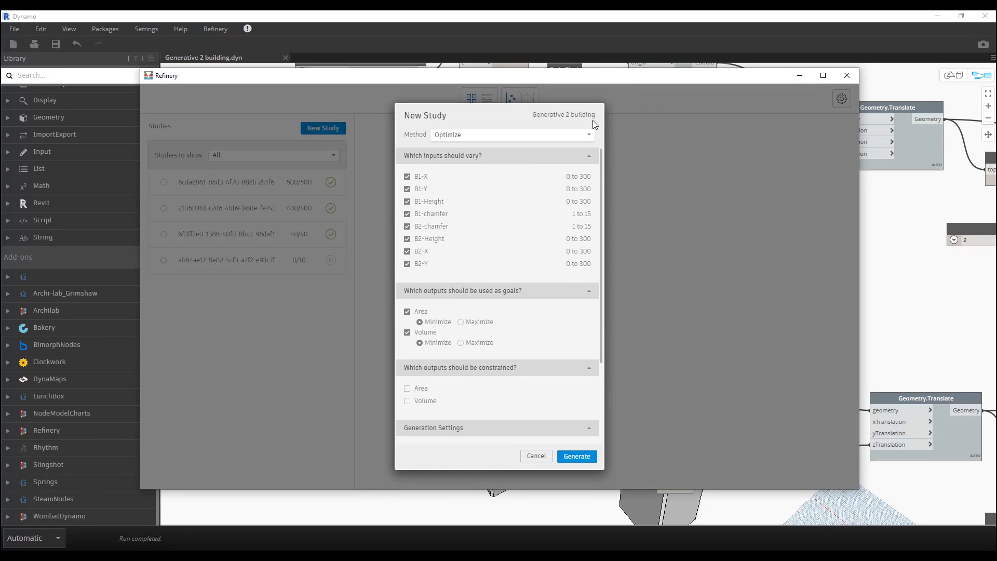
pyautogui.click(536, 456)
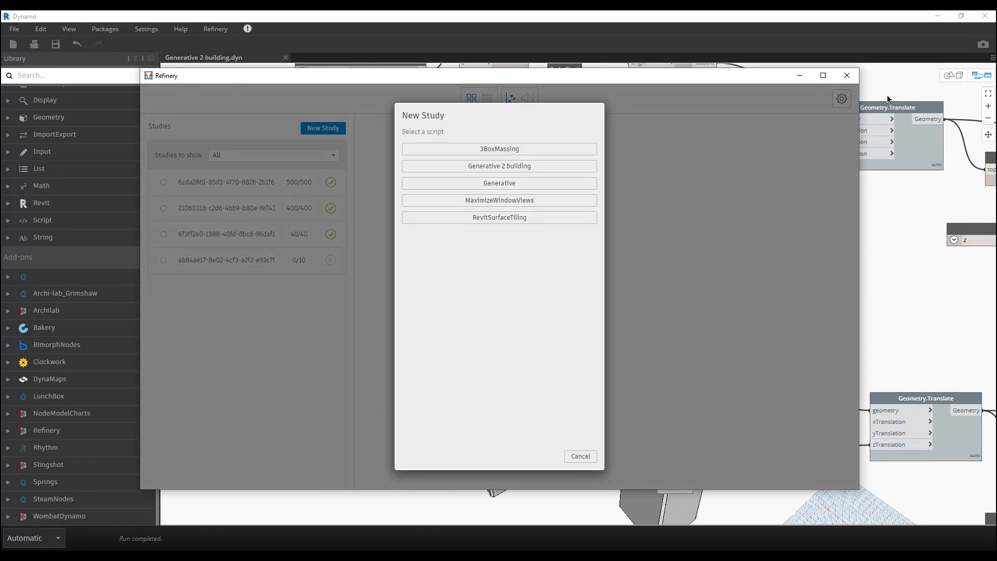
pyautogui.click(847, 75)
# Try to export the graph for Refinery and close the export report.
pyautogui.click(224, 29)
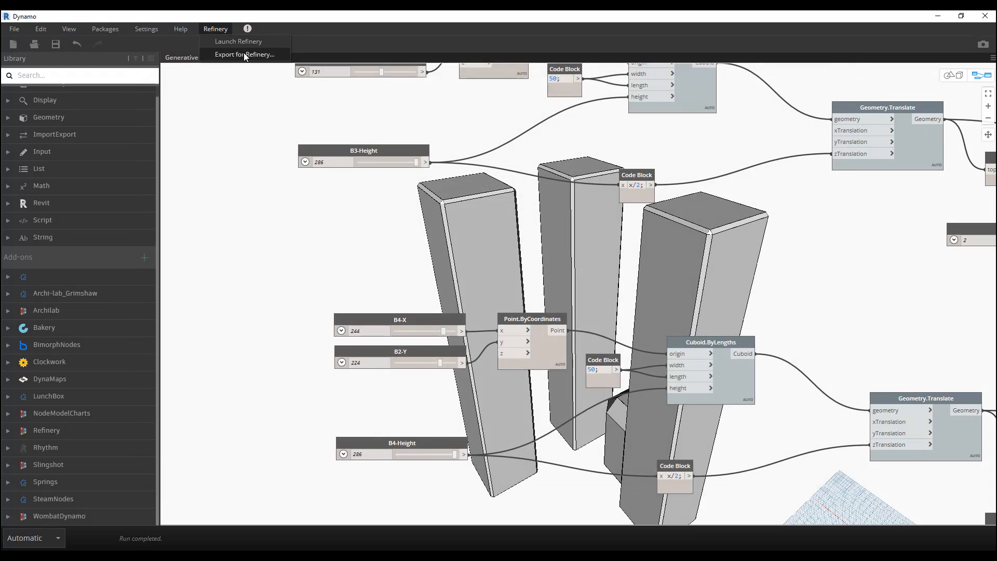
pyautogui.click(244, 51)
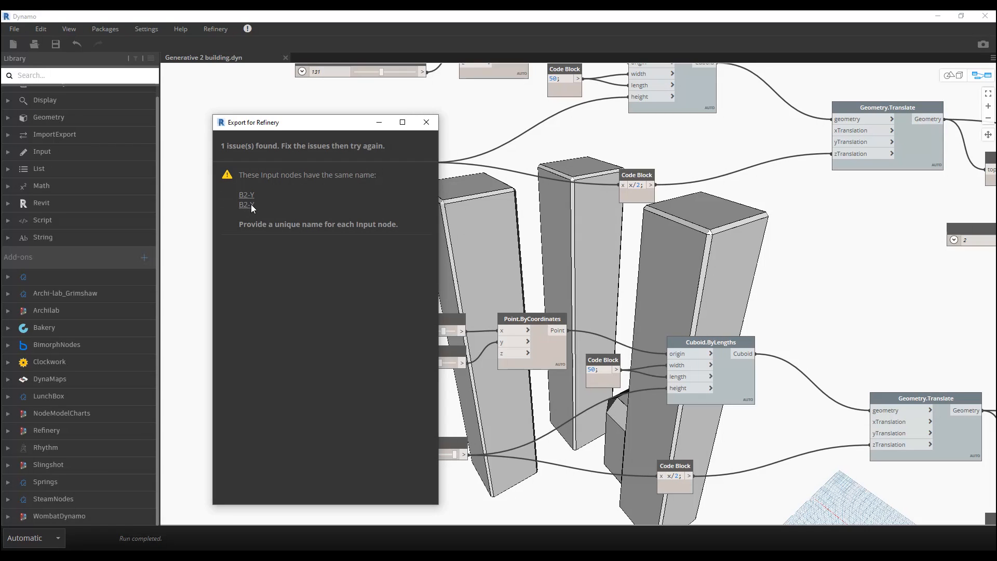
pyautogui.click(429, 123)
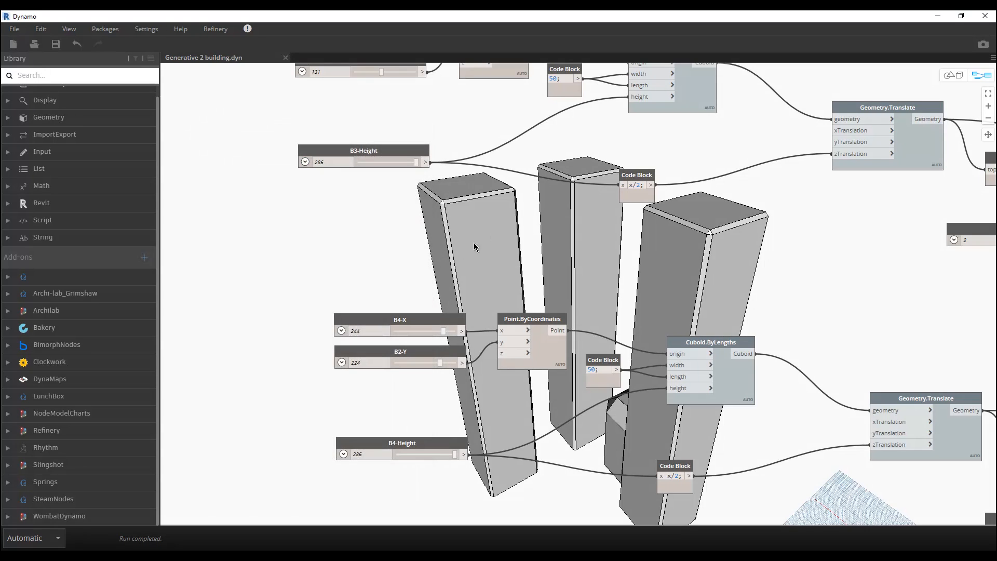
# Rename the fourth chain's duplicate B2-Y slider as B4-Y.
pyautogui.moveTo(493, 224); pyautogui.dragTo(488, 471, button='middle')
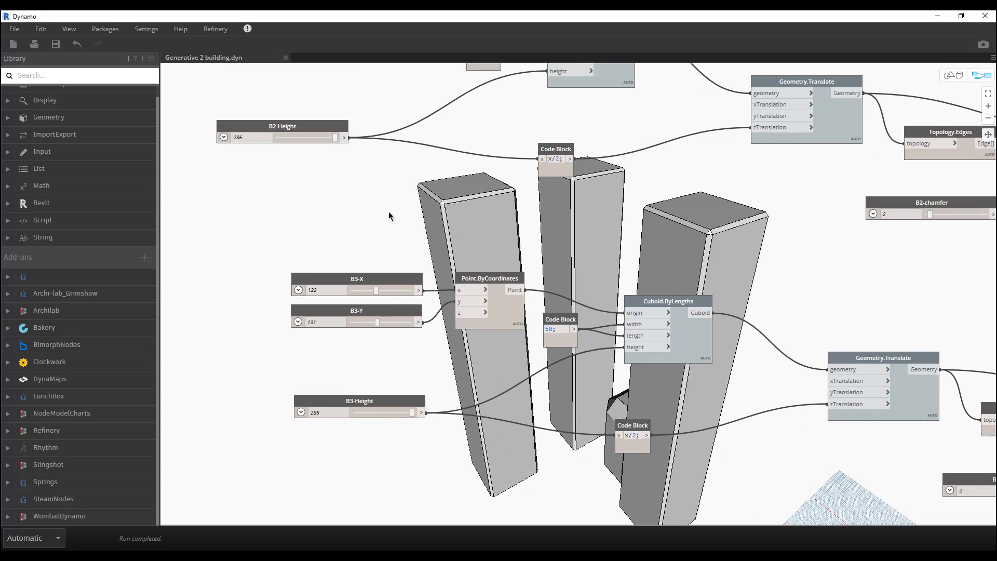
pyautogui.moveTo(389, 211); pyautogui.dragTo(417, 337, button='middle')
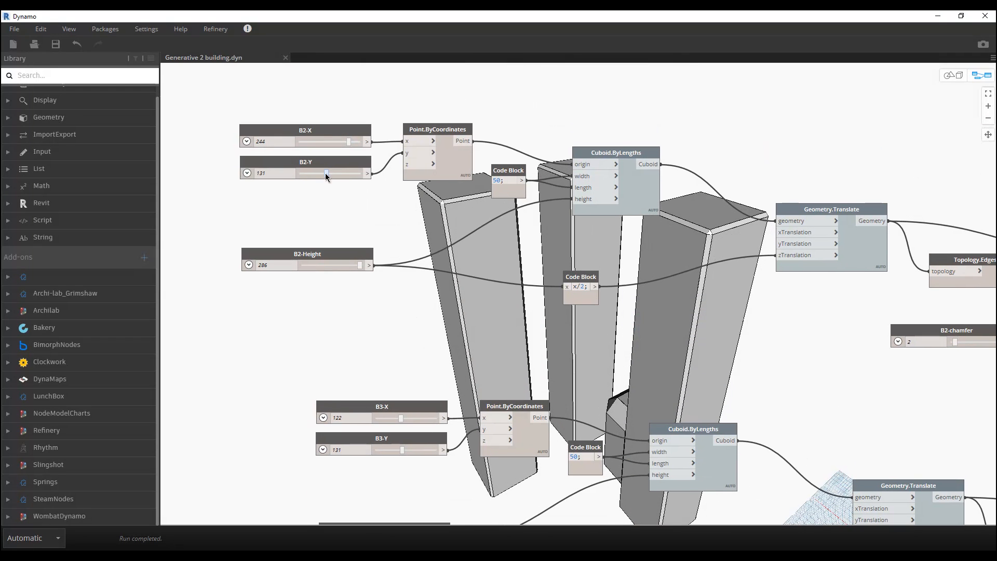
pyautogui.scroll(-3, 324, 173)
pyautogui.moveTo(347, 228); pyautogui.dragTo(369, 416, button='middle')
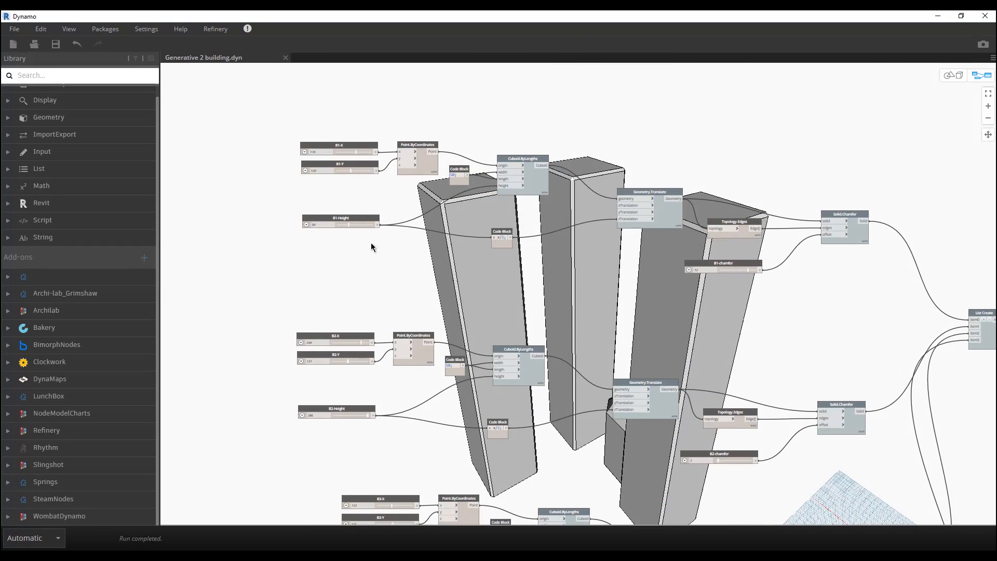
pyautogui.moveTo(371, 242); pyautogui.dragTo(392, 110, button='middle')
pyautogui.scroll(4, 415, 303)
pyautogui.moveTo(467, 345); pyautogui.dragTo(460, 177, button='middle')
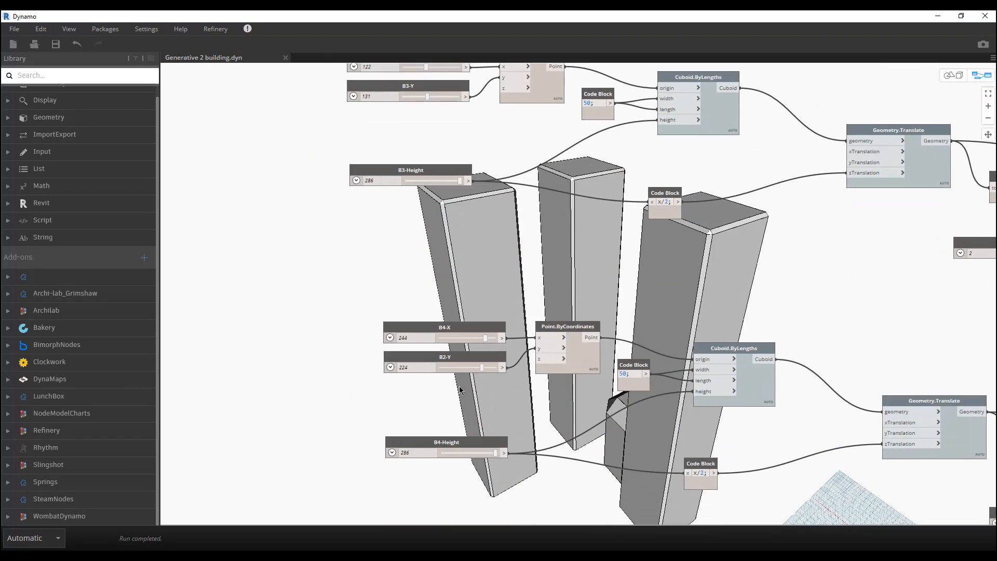
pyautogui.scroll(3, 459, 388)
pyautogui.doubleClick(429, 328)
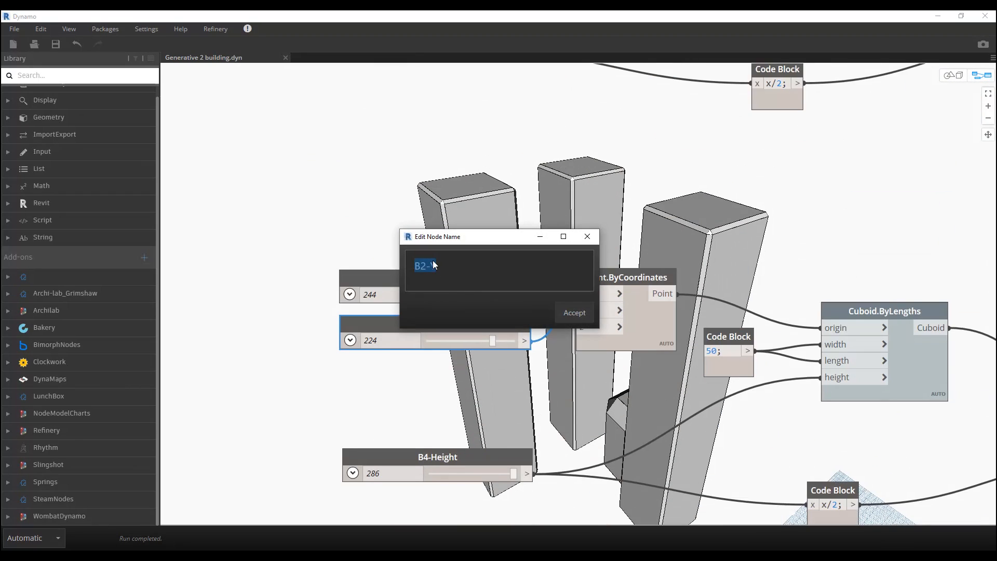
pyautogui.moveTo(426, 266); pyautogui.dragTo(421, 266)
pyautogui.write('4')
pyautogui.click(575, 310)
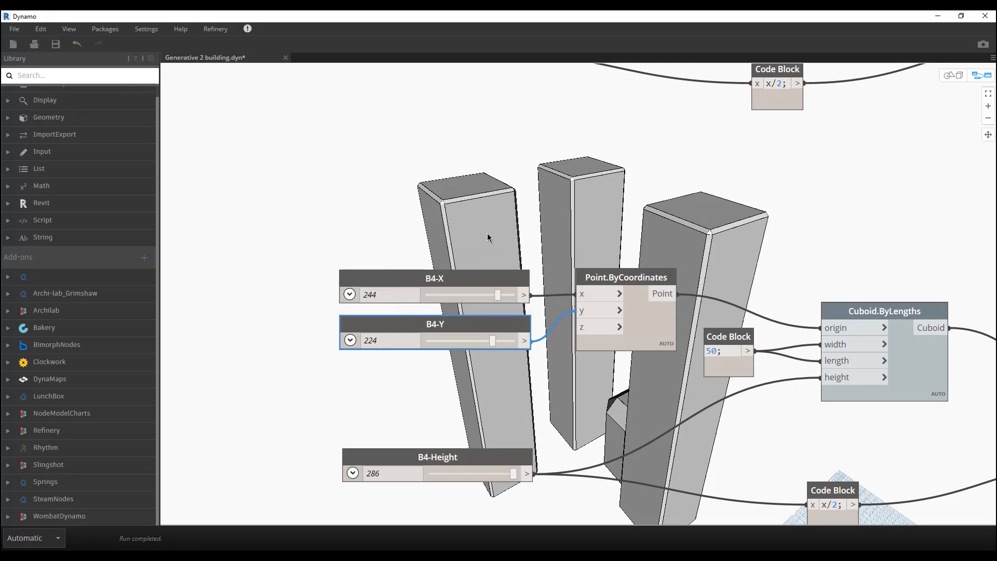
pyautogui.click(235, 39)
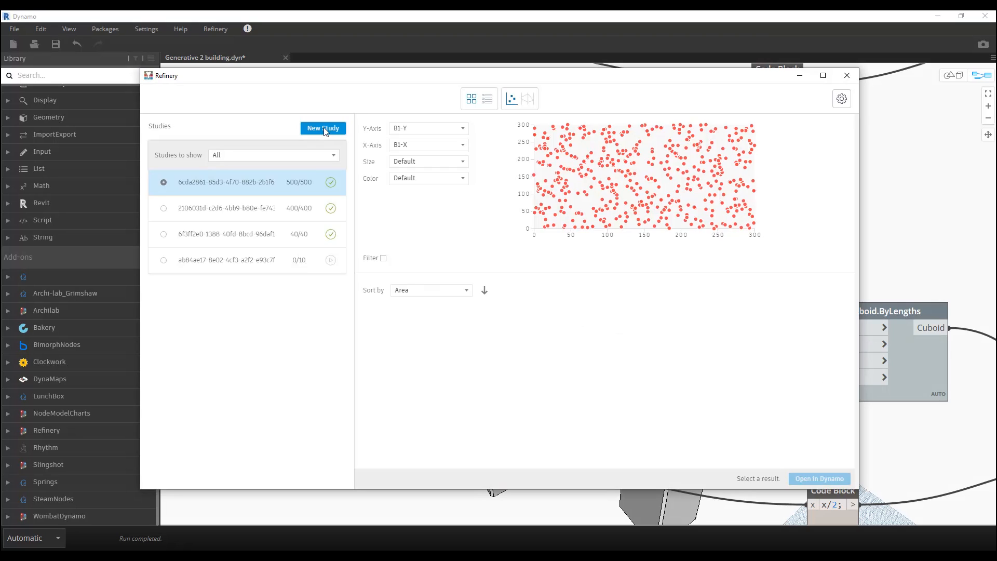
pyautogui.click(331, 129)
pyautogui.click(494, 169)
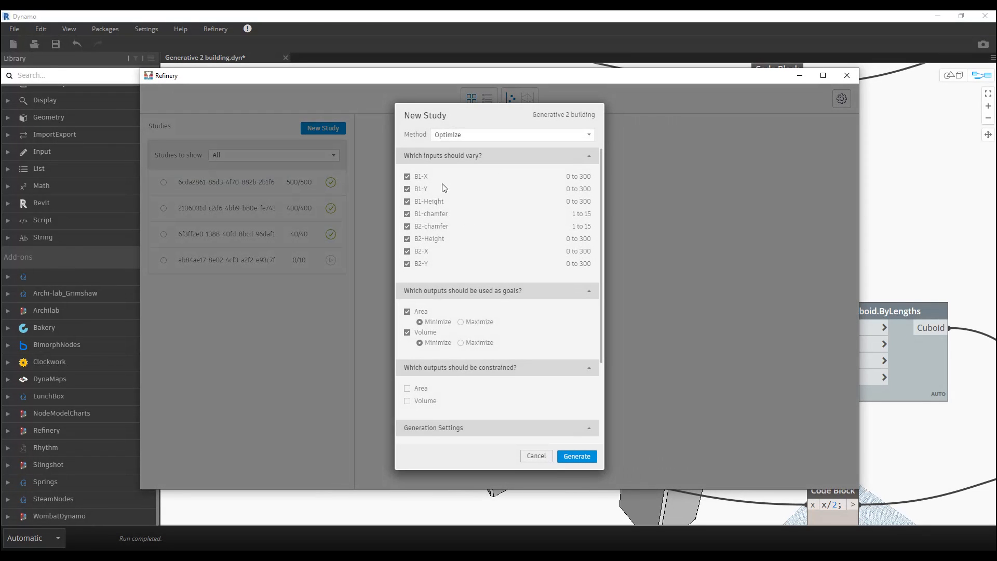
pyautogui.click(536, 456)
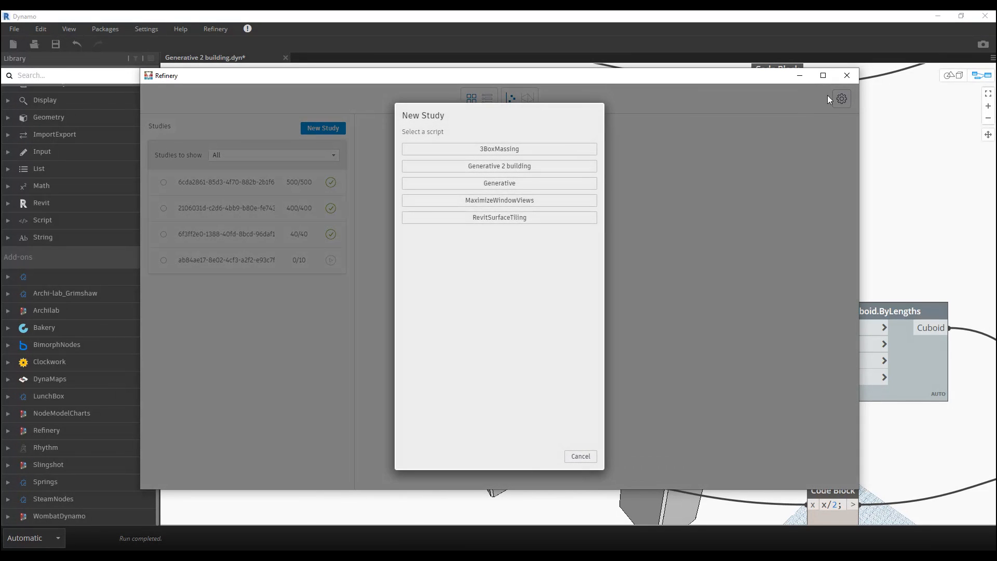
pyautogui.click(580, 455)
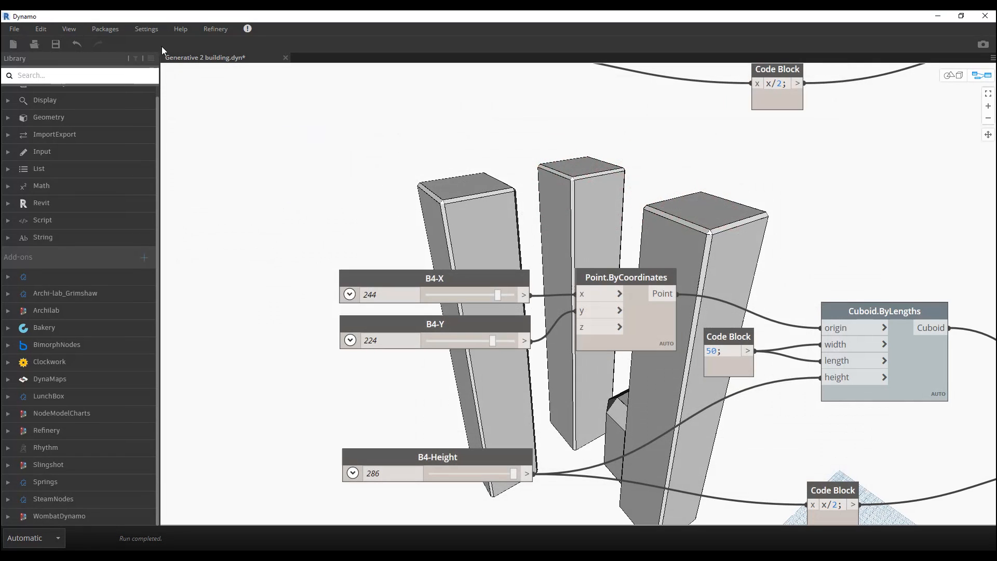
# Try to export the renamed graph for Refinery and discard the unsaved changes to Generative 2 building.dyn.
pyautogui.click(215, 29)
pyautogui.click(242, 54)
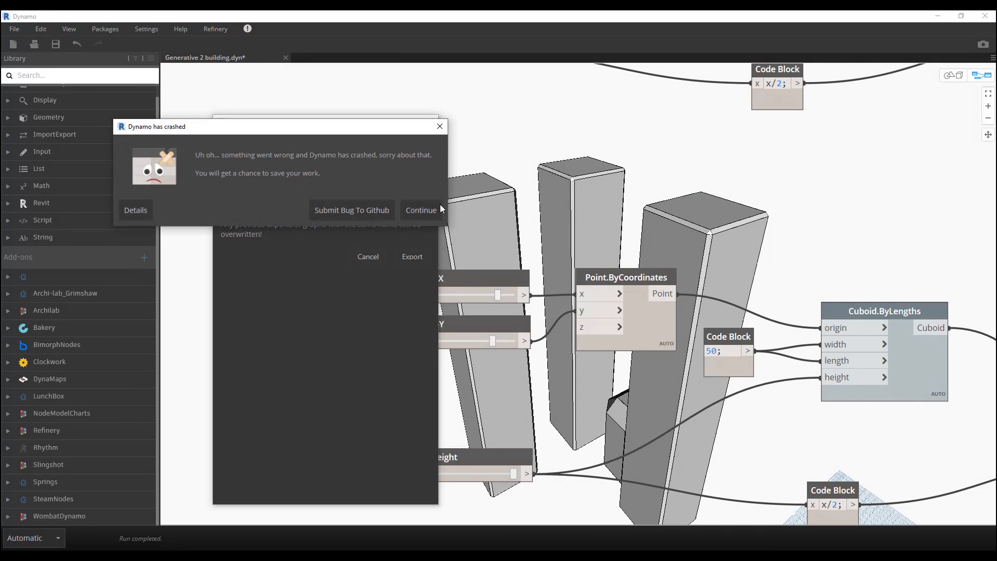
pyautogui.click(427, 210)
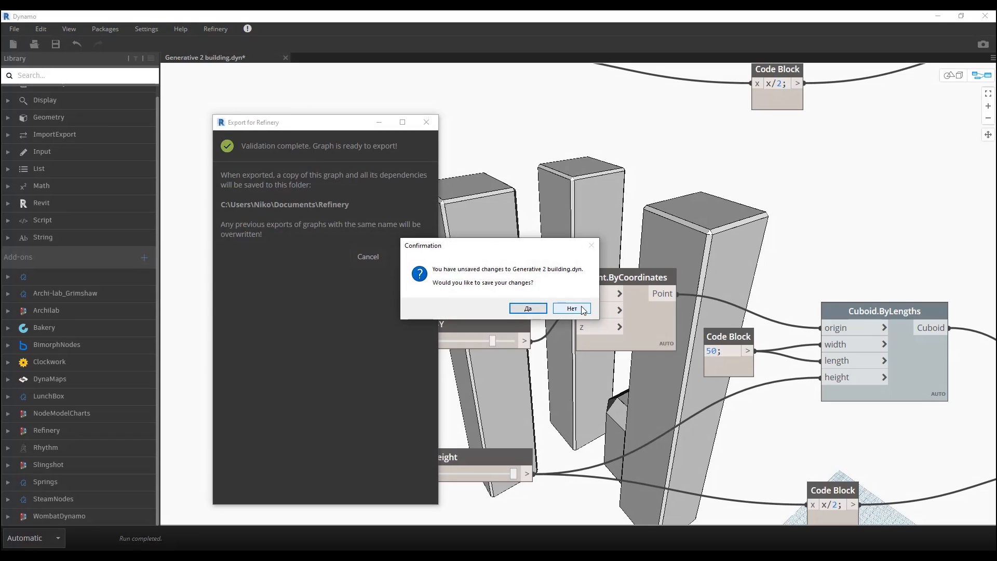
pyautogui.click(572, 308)
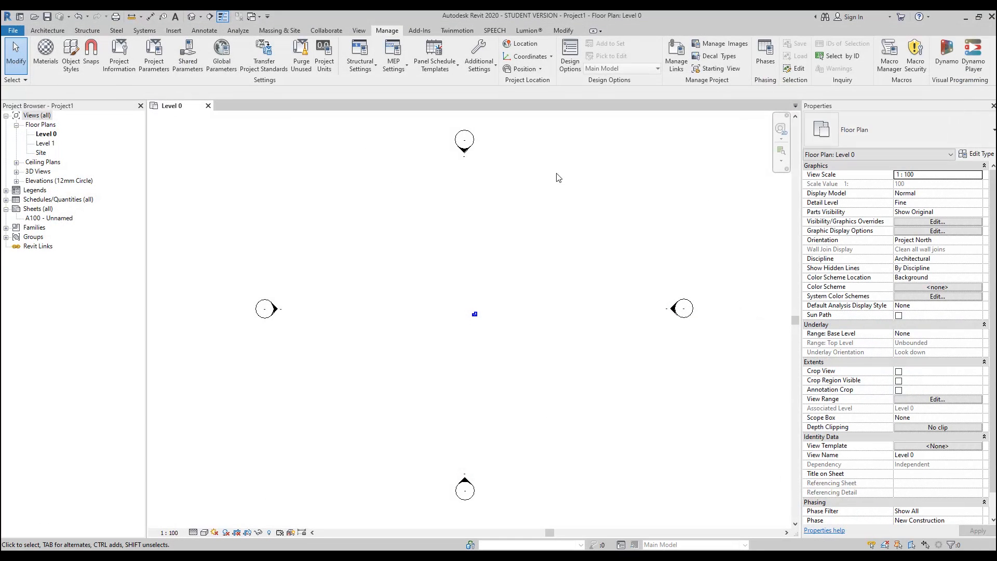
# Close Revit, restart Revit 2020 and dismiss the pyRevit output window.
pyautogui.click(991, 16)
pyautogui.click(519, 285)
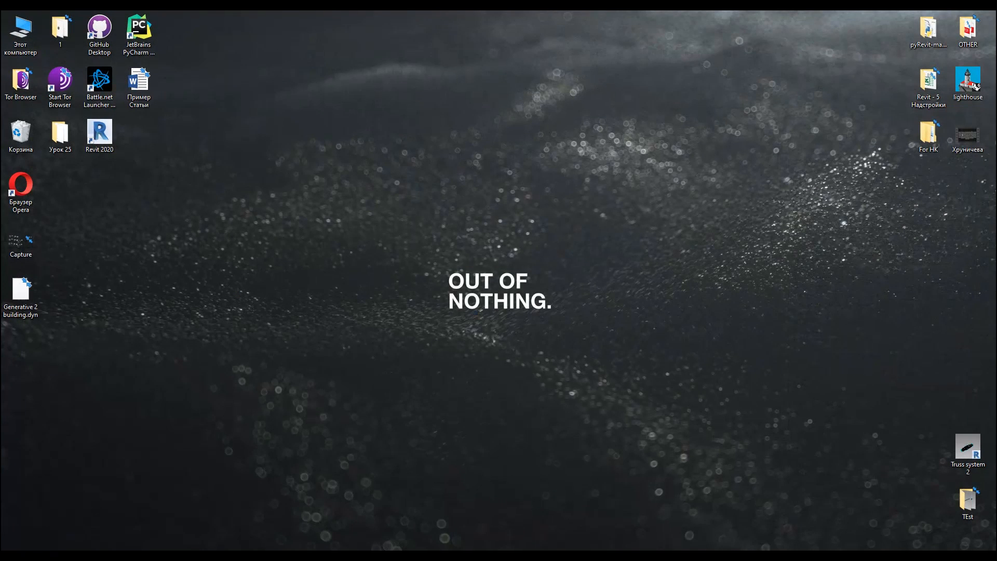
pyautogui.press('super')
pyautogui.click(256, 410)
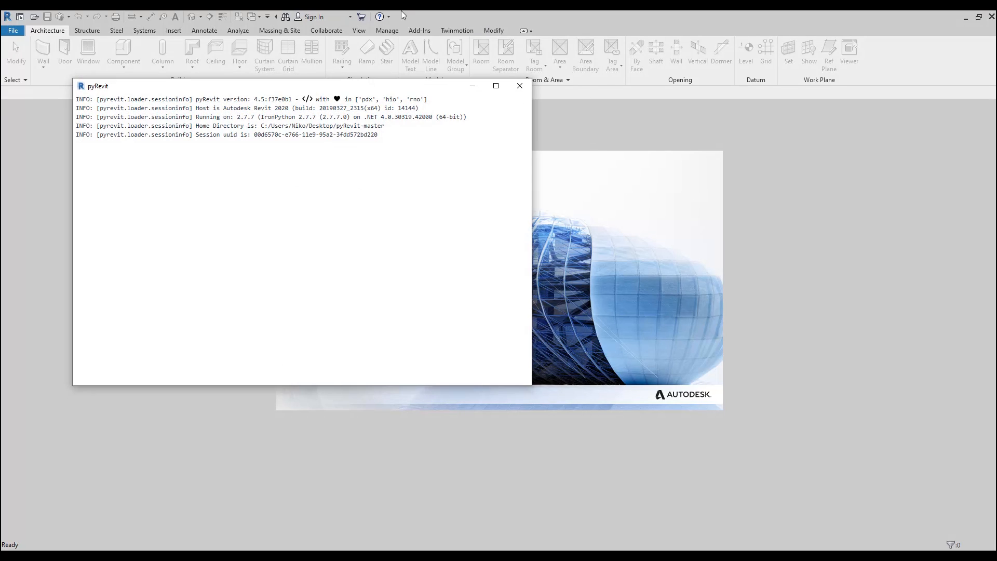
pyautogui.click(520, 87)
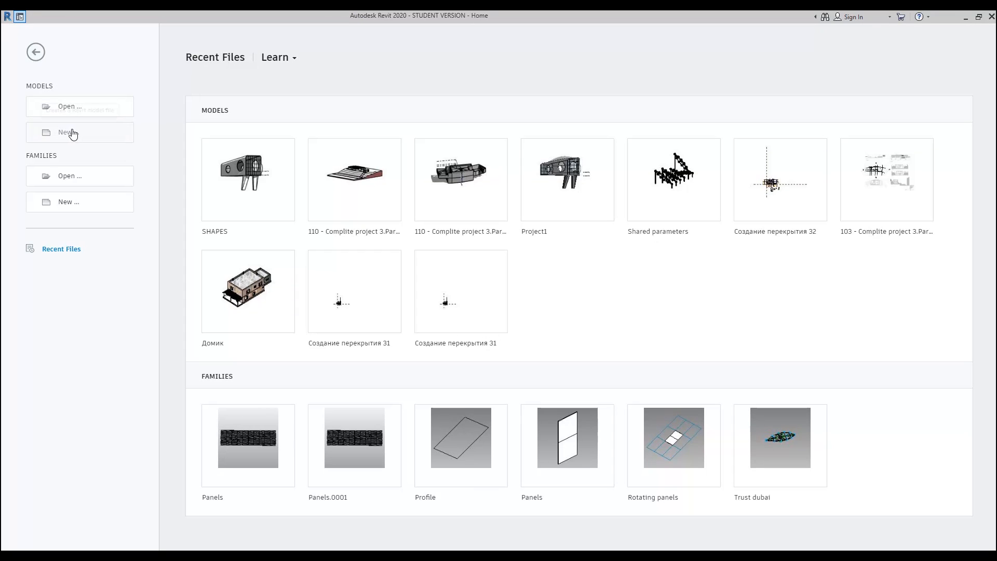
# Create a new Revit project from the Architectural Template.
pyautogui.click(73, 133)
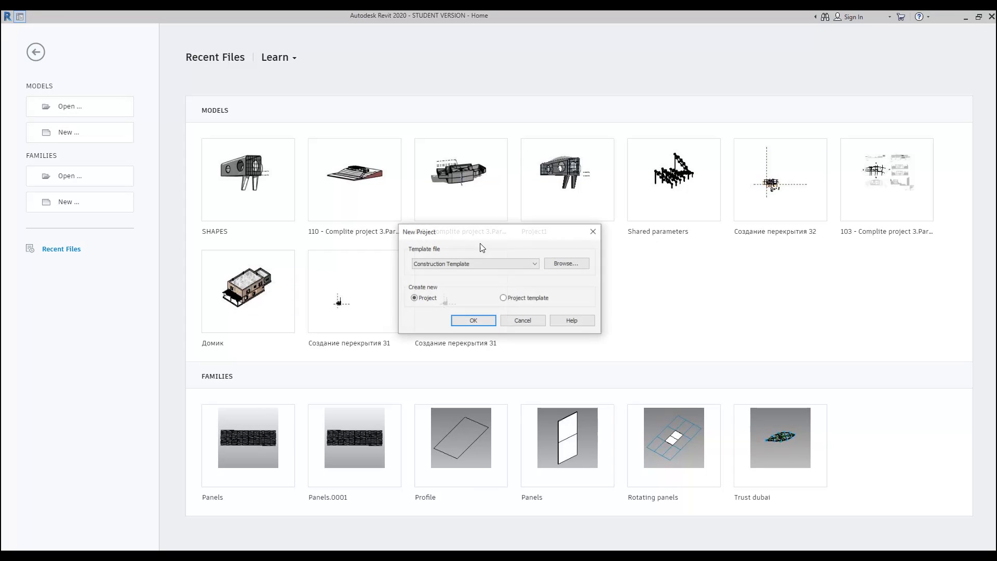
pyautogui.click(477, 263)
pyautogui.click(447, 286)
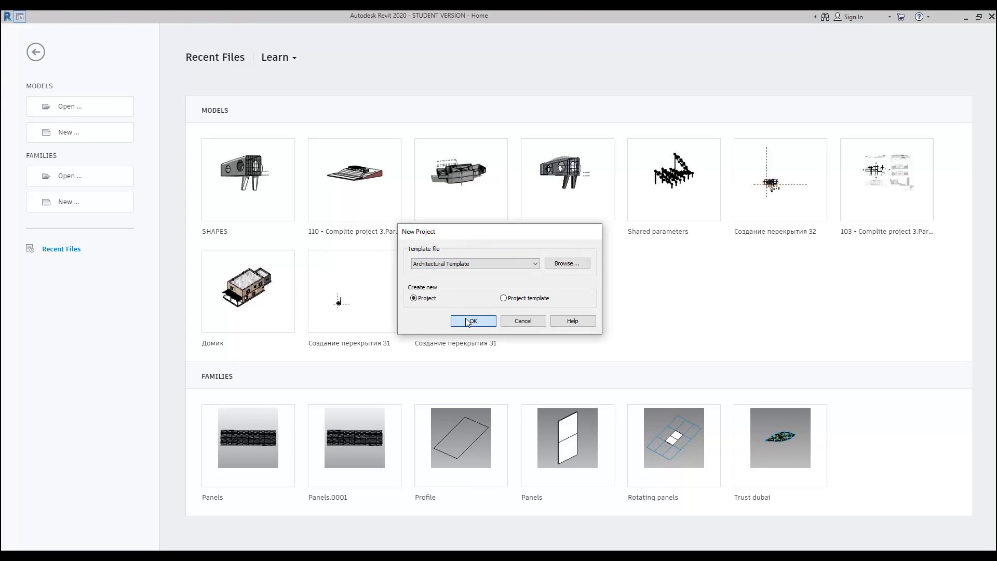
pyautogui.click(465, 318)
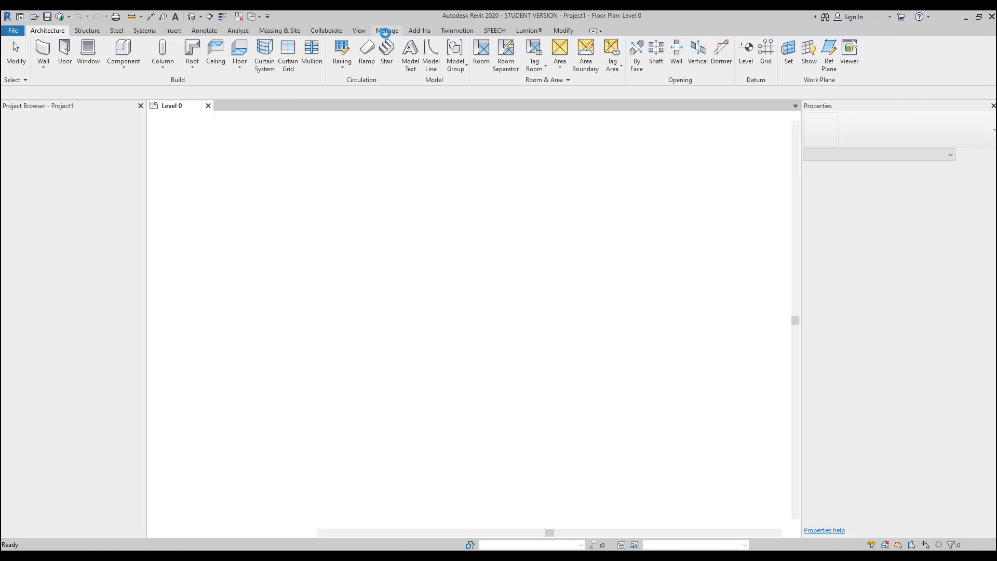
# Open Dynamo from the new project and load the recent Generative 2 building graph in a maximized window.
pyautogui.click(387, 32)
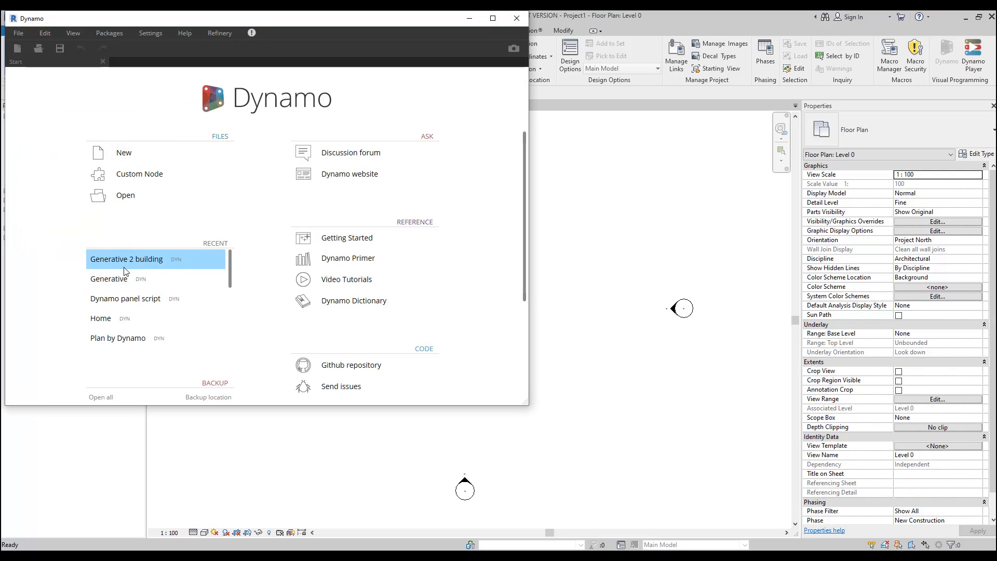
pyautogui.click(125, 270)
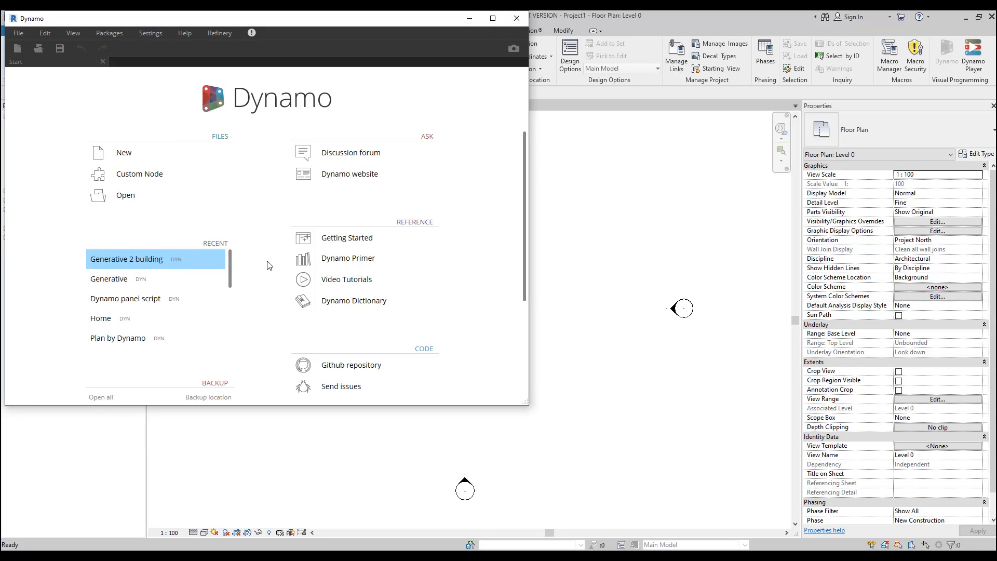
pyautogui.click(493, 19)
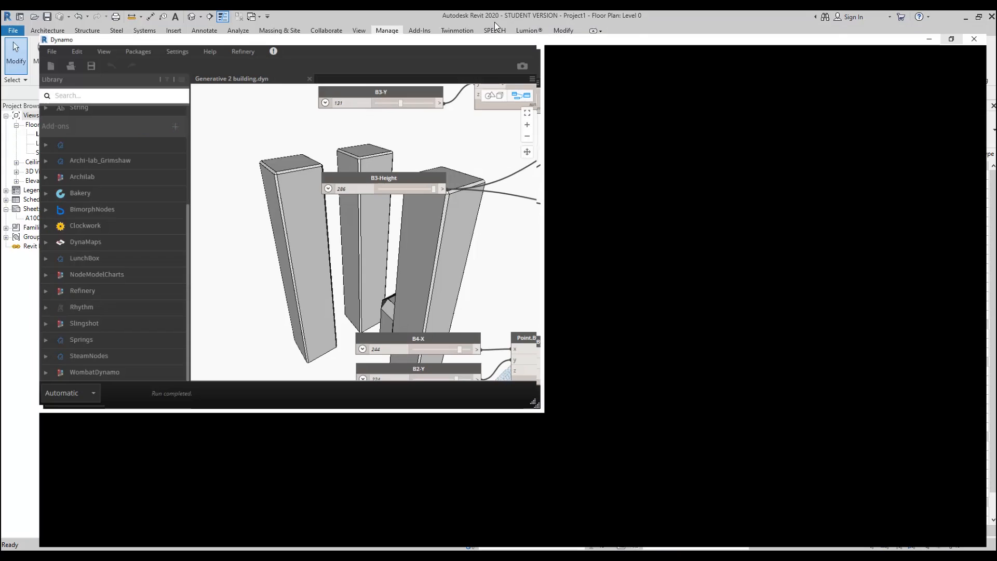
# Try to export the reopened graph for Refinery and close the export report.
pyautogui.click(213, 29)
pyautogui.click(241, 57)
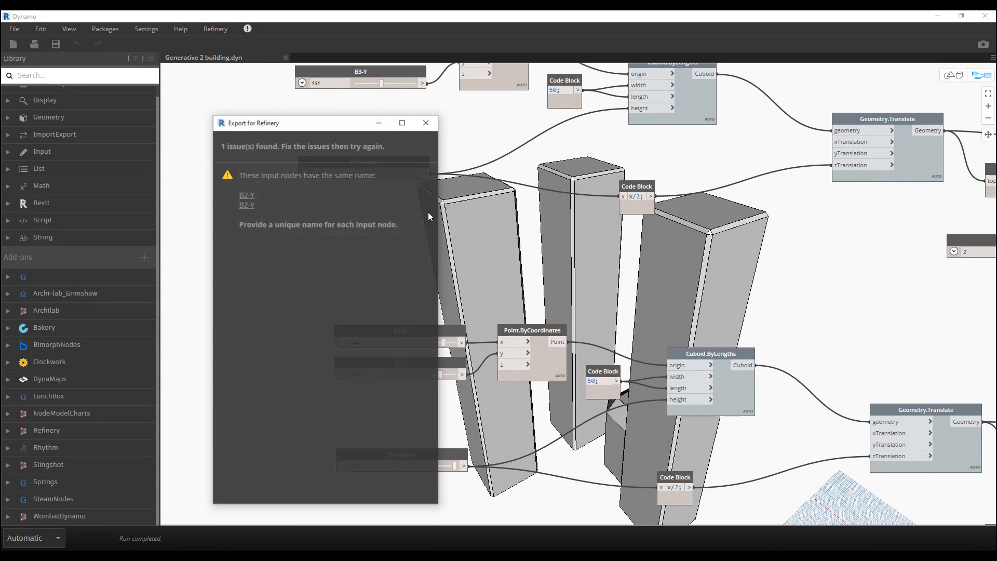
pyautogui.click(427, 123)
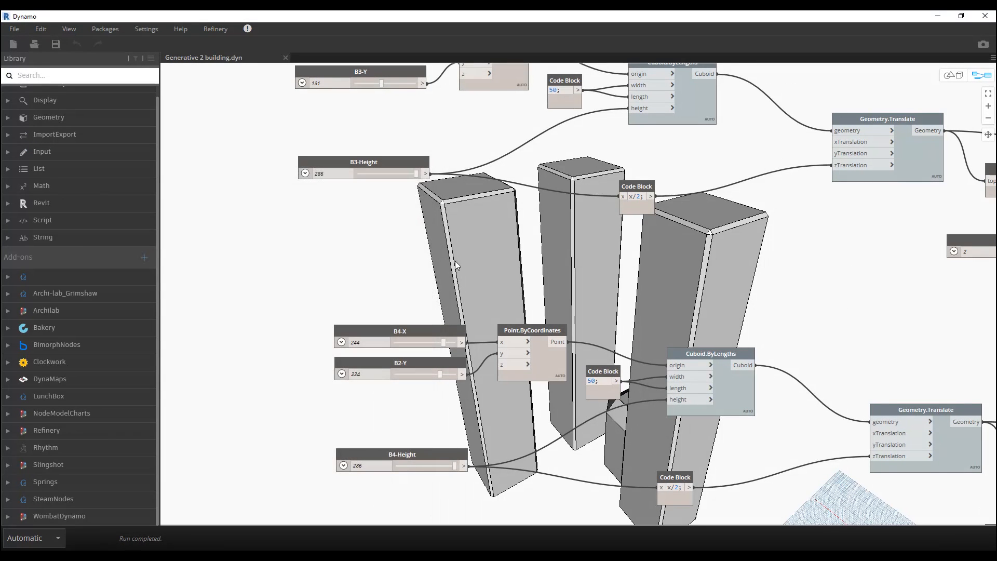
# Rename the B2-Y slider below B4-X as B4-Y and save the graph.
pyautogui.moveTo(431, 279); pyautogui.dragTo(425, 233, button='middle')
pyautogui.doubleClick(412, 315)
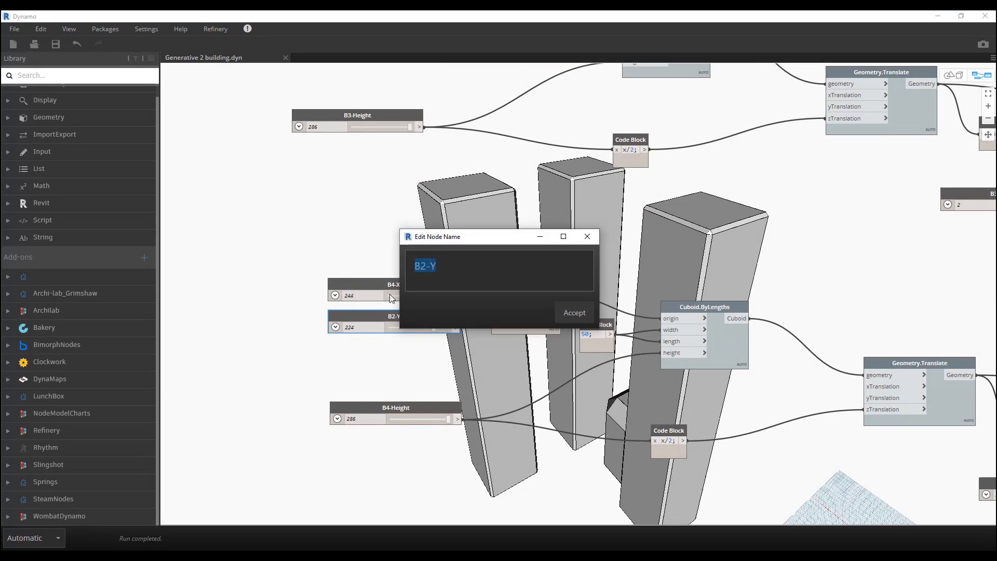
pyautogui.press('BackSpace')
pyautogui.write('4')
pyautogui.click(573, 311)
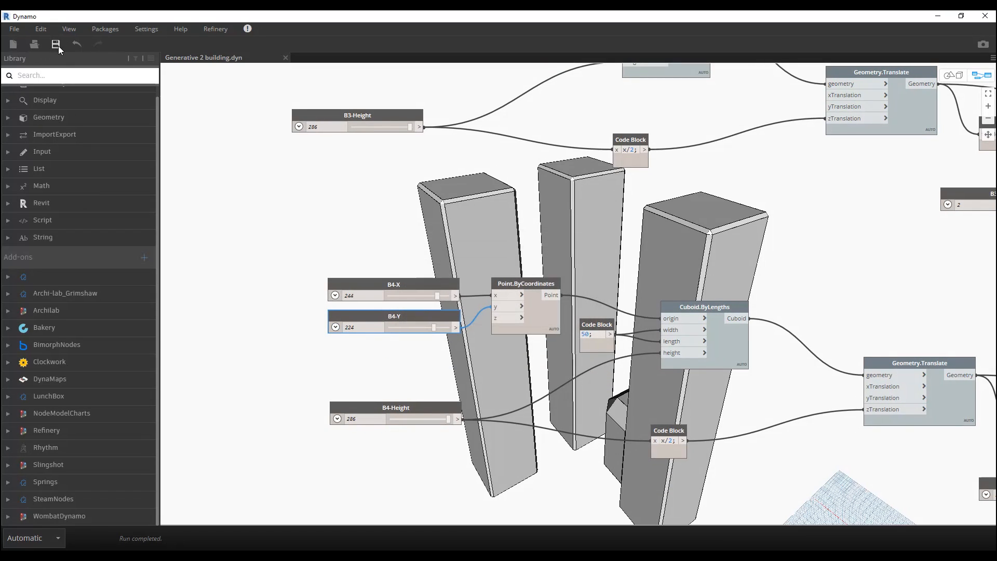
# Launch Refinery and start a new study from the Generative 2 building script.
pyautogui.click(213, 30)
pyautogui.click(229, 42)
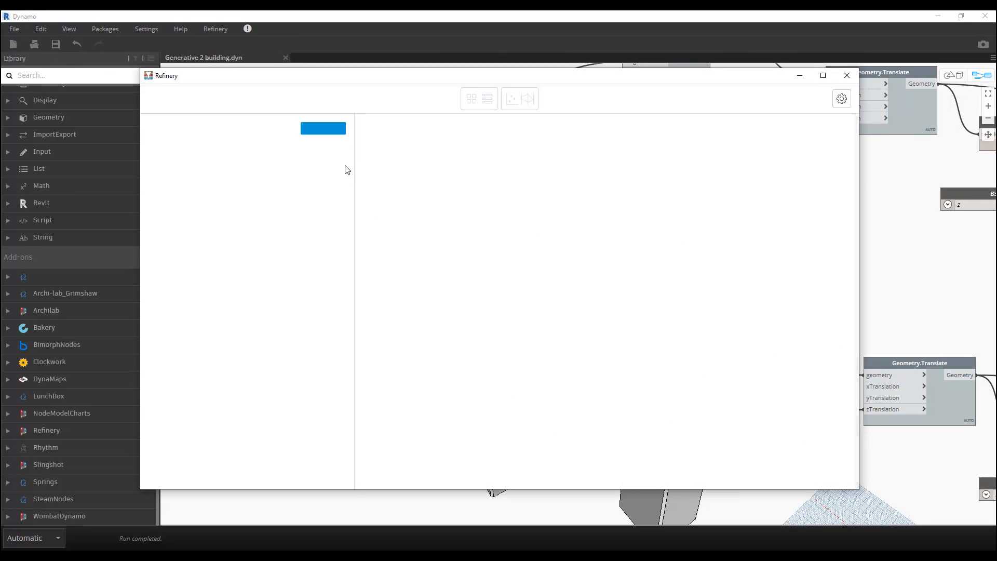
pyautogui.click(335, 130)
pyautogui.click(519, 168)
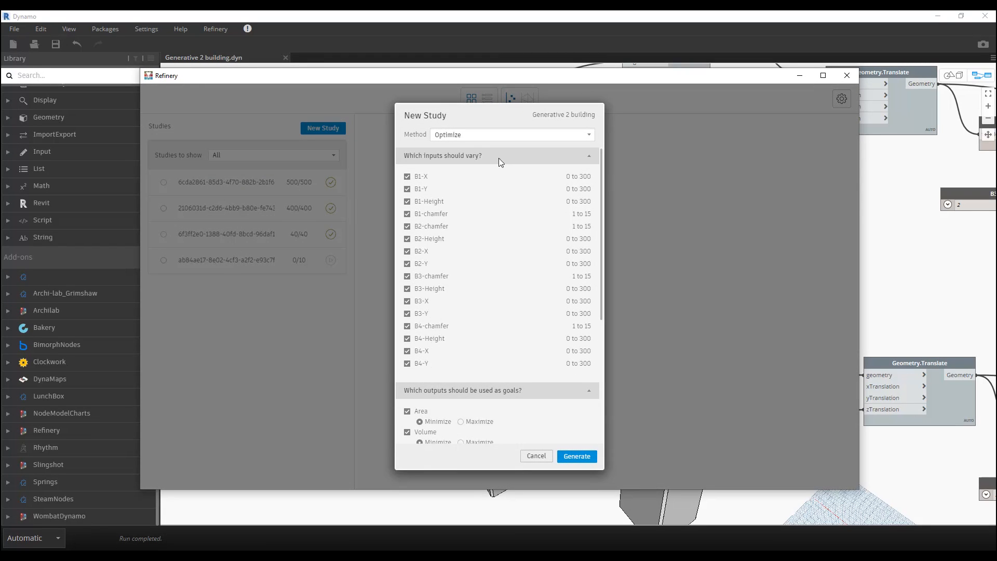
# Set the new study's method to Randomize with 100 solutions, keep all inputs varying, and generate the results.
pyautogui.click(467, 135)
pyautogui.click(455, 186)
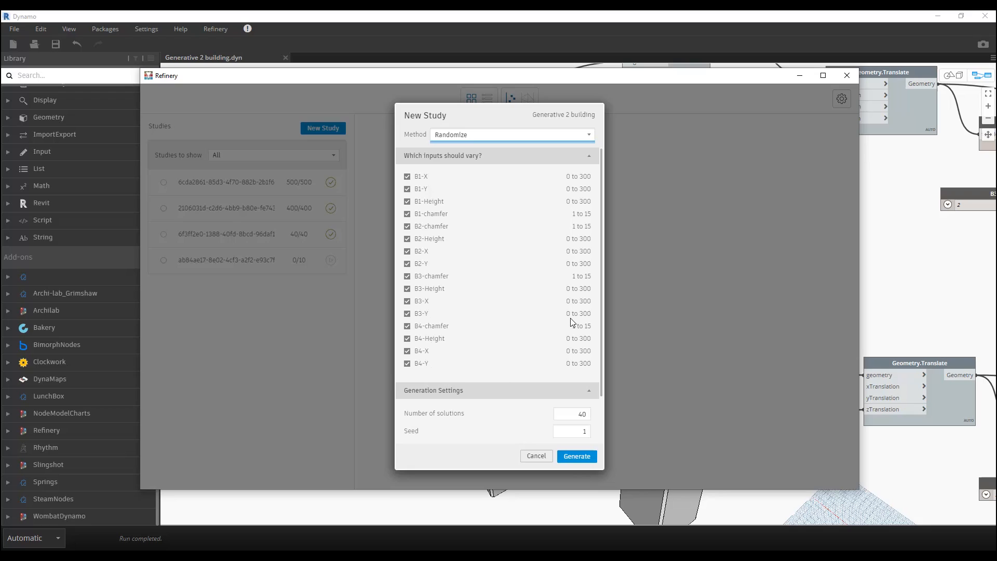
pyautogui.scroll(-2, 570, 318)
pyautogui.doubleClick(580, 359)
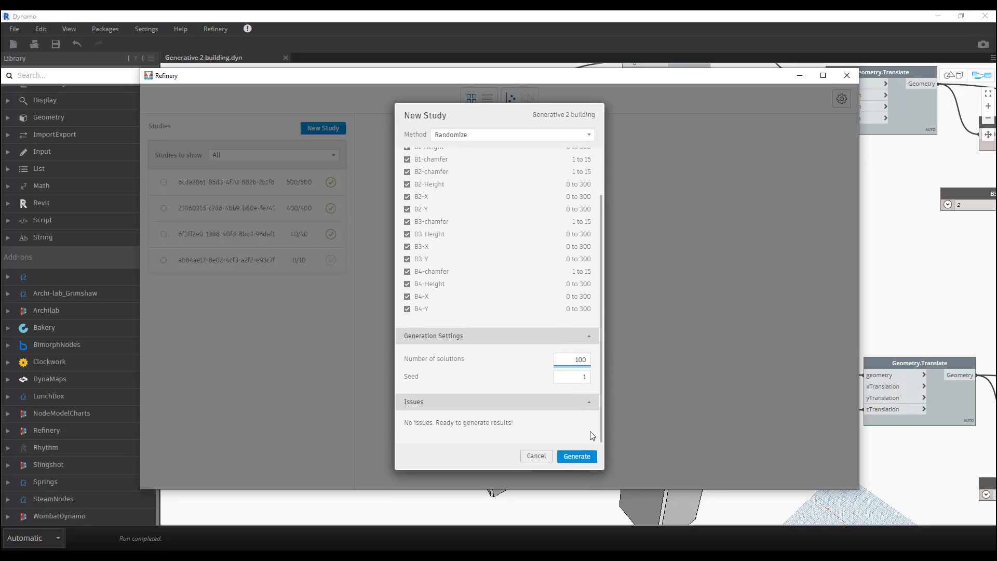
pyautogui.click(573, 457)
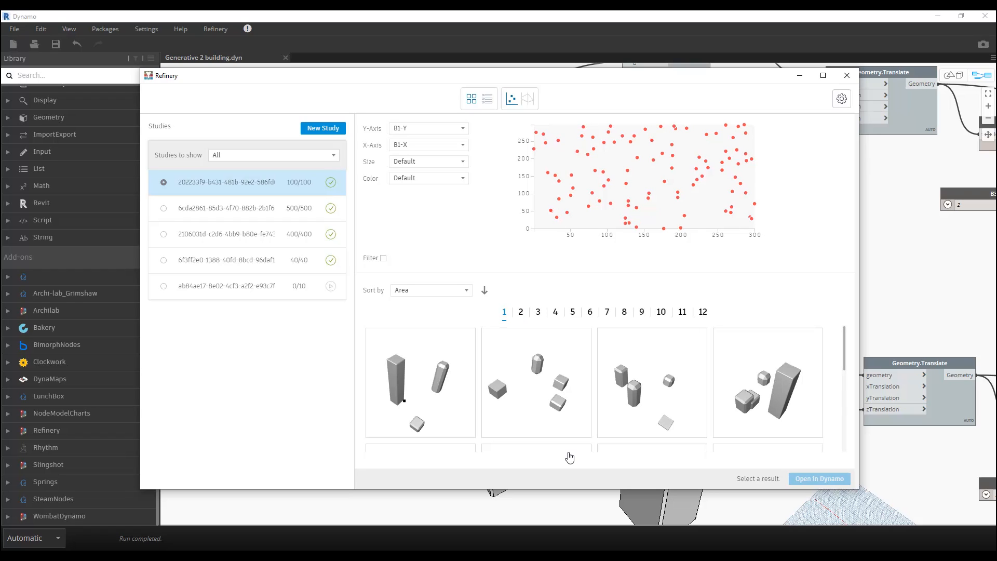
# Show the study results as a parallel coordinates chart and filter them to a middle range on the Area axis.
pyautogui.click(525, 104)
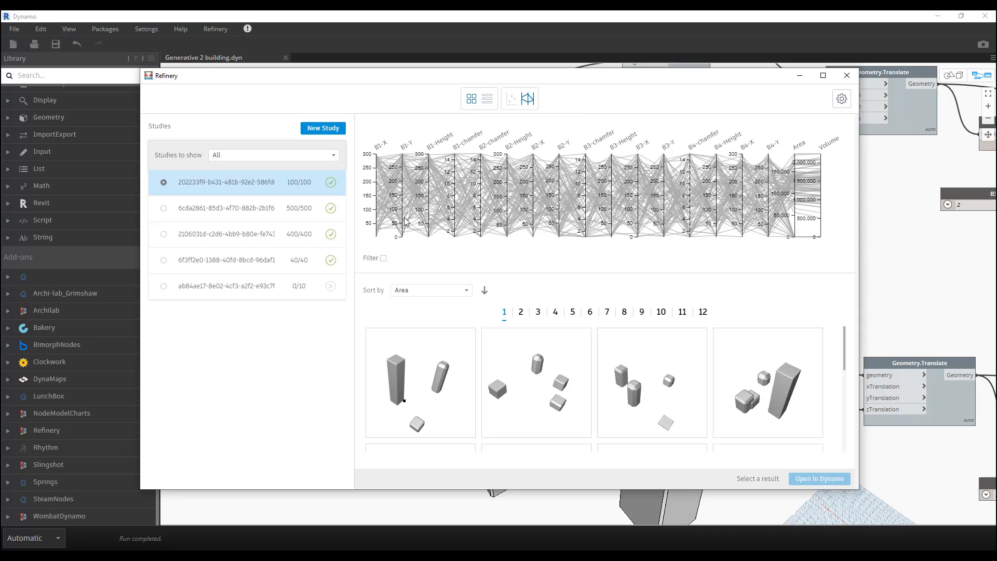
pyautogui.click(383, 258)
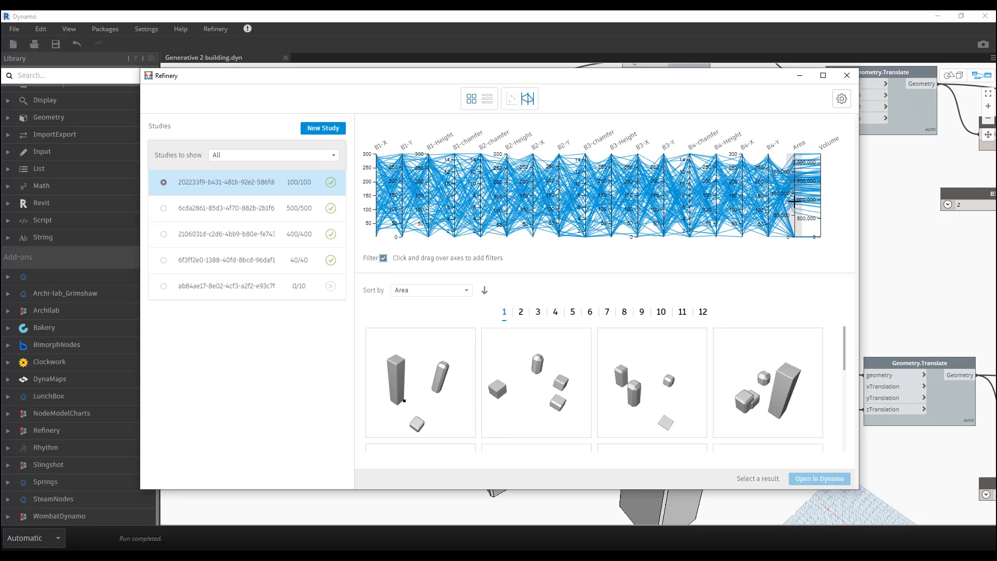
pyautogui.moveTo(794, 189); pyautogui.dragTo(794, 211)
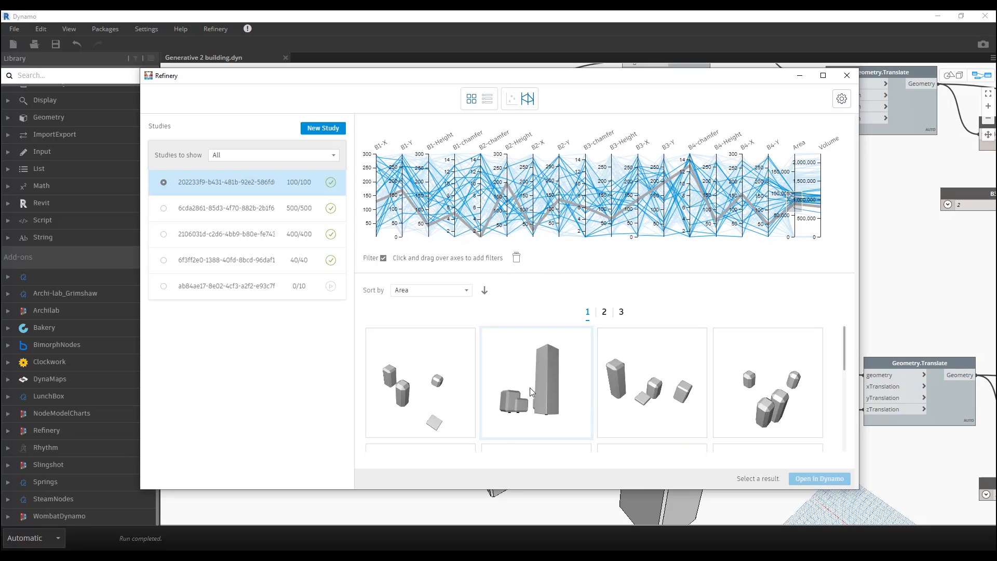
# Browse the filtered design thumbnails on the first results page and compare several massing options.
pyautogui.click(538, 402)
pyautogui.click(668, 386)
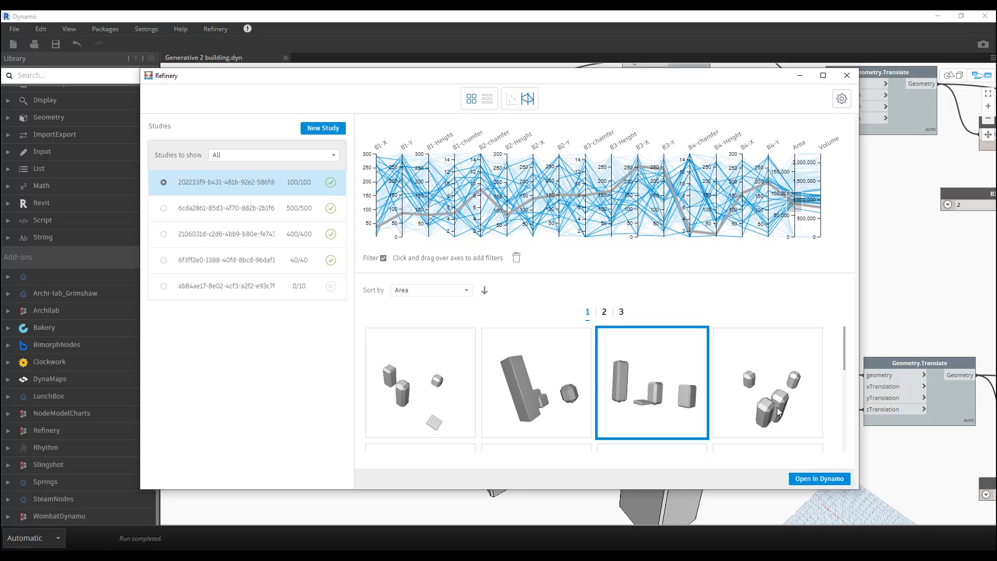
pyautogui.press('Right')
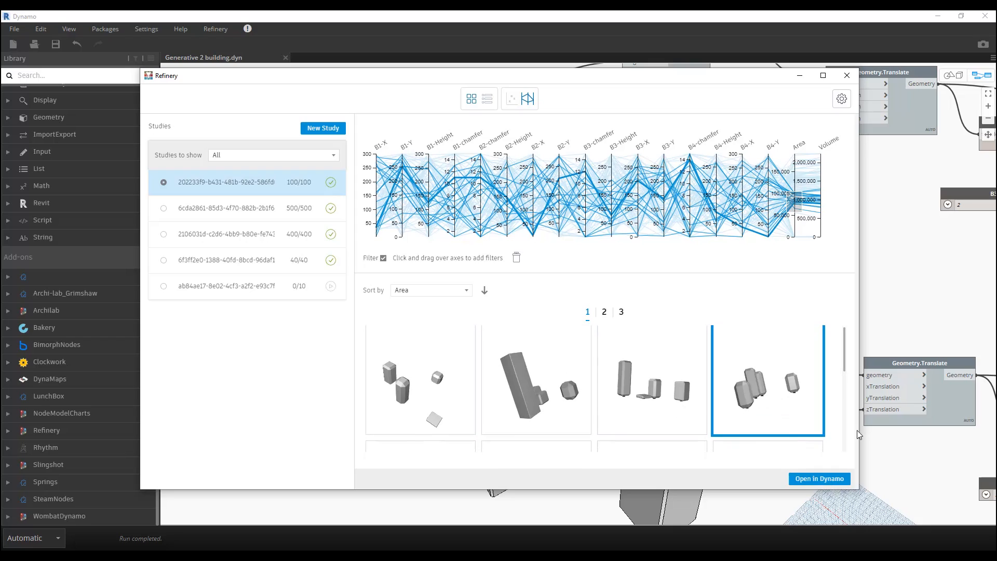
pyautogui.scroll(-3, 769, 398)
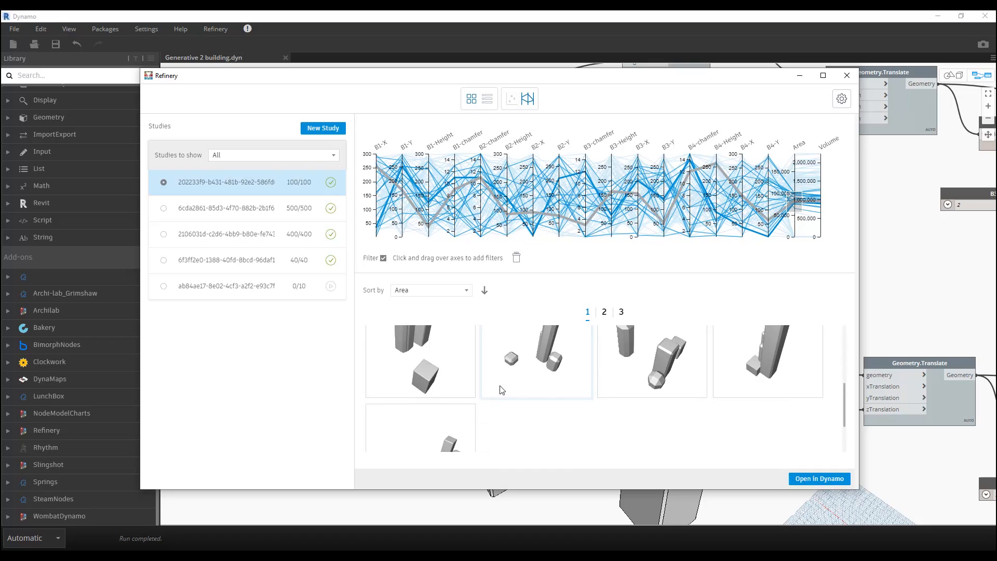
pyautogui.scroll(1, 771, 397)
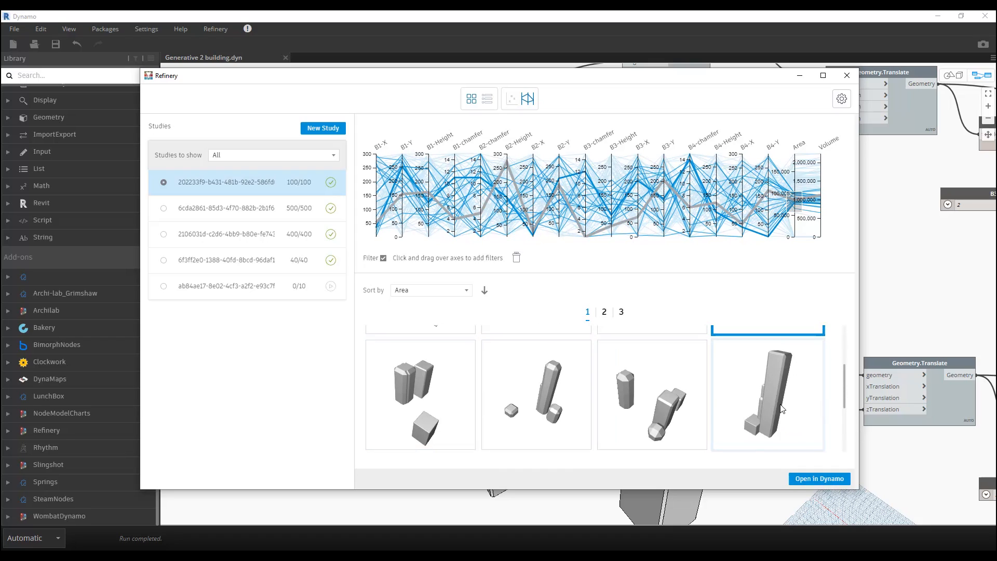
# Select the result with one very tall tower beside lower clustered blocks, inspect its thumbnail from other angles, and open it in Dynamo.
pyautogui.click(791, 414)
pyautogui.moveTo(730, 434)
pyautogui.mouseDown()
pyautogui.moveTo(761, 433)
pyautogui.moveTo(740, 430)
pyautogui.mouseUp()
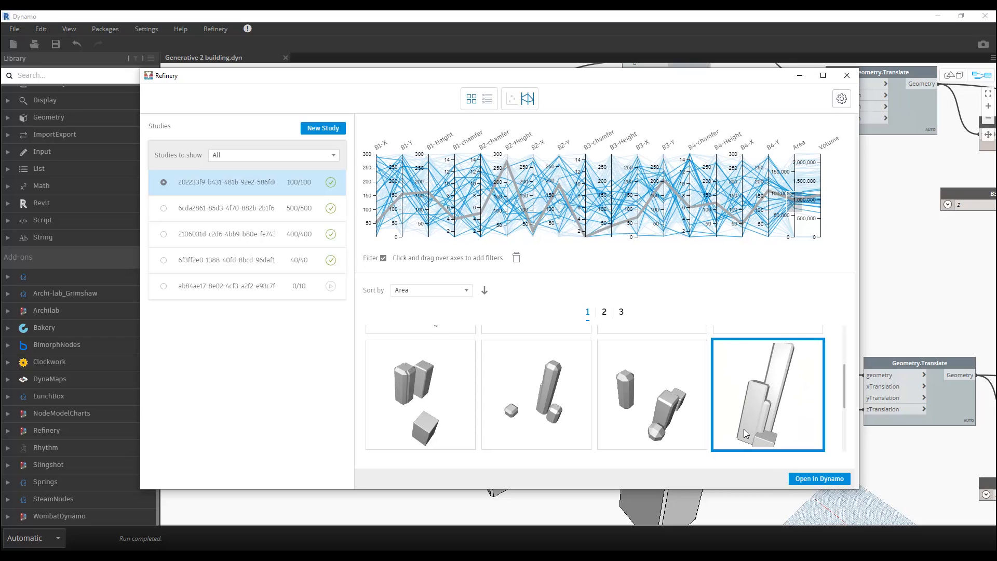
pyautogui.click(741, 430)
pyautogui.click(781, 368)
pyautogui.moveTo(786, 423)
pyautogui.mouseDown()
pyautogui.moveTo(772, 419)
pyautogui.moveTo(784, 416)
pyautogui.mouseUp()
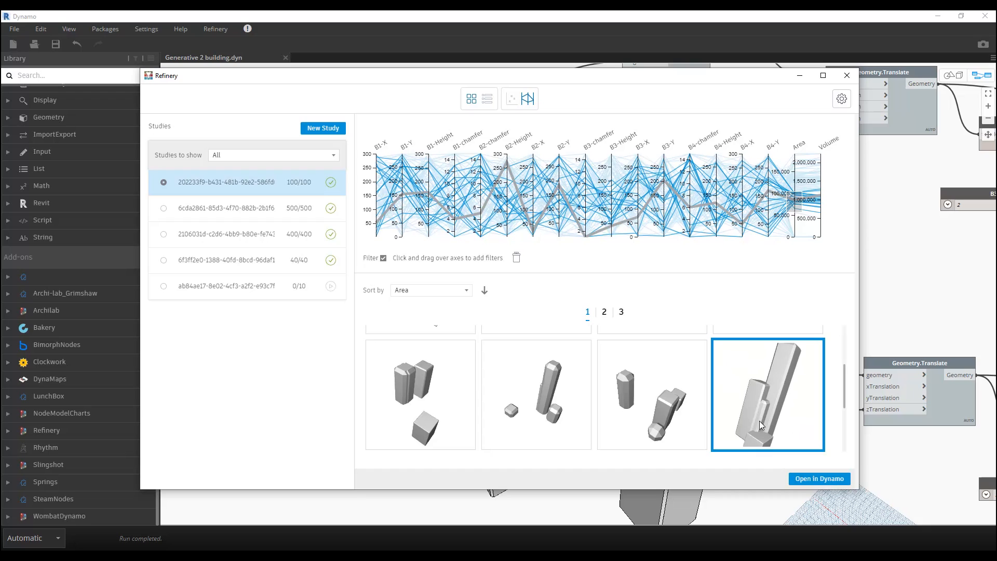
pyautogui.click(800, 485)
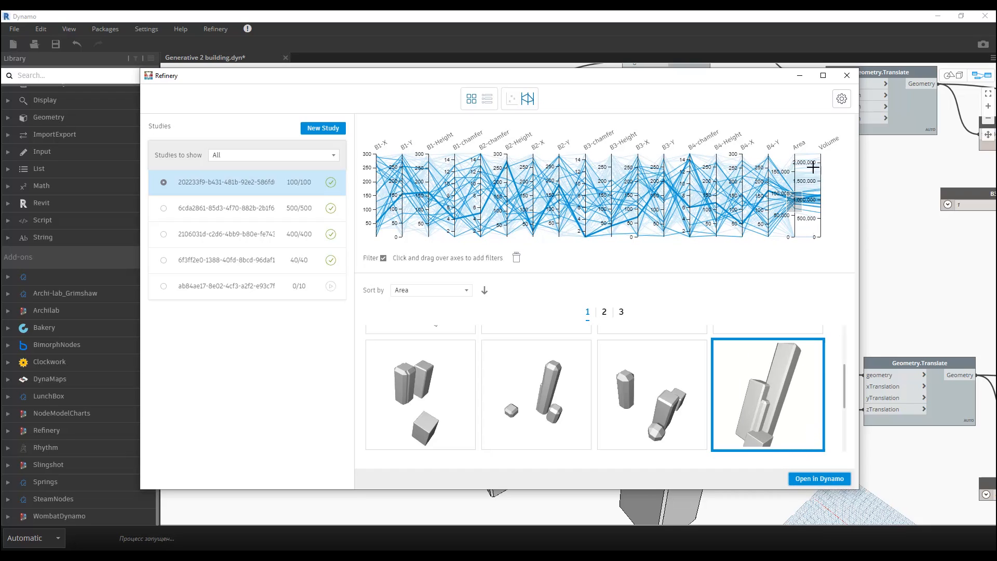
# Minimize the Refinery window and examine the chosen four-building massing from several sides in Dynamo's 3D preview.
pyautogui.click(799, 75)
pyautogui.scroll(-6, 864, 410)
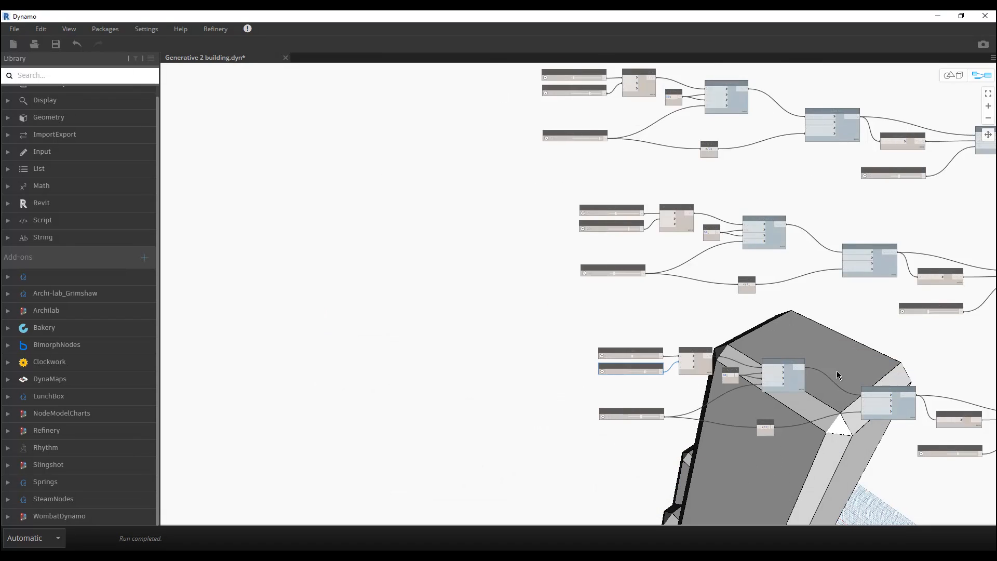
pyautogui.click(952, 77)
pyautogui.scroll(-4, 831, 436)
pyautogui.scroll(-2, 833, 440)
pyautogui.moveTo(750, 353); pyautogui.dragTo(680, 223, button='middle')
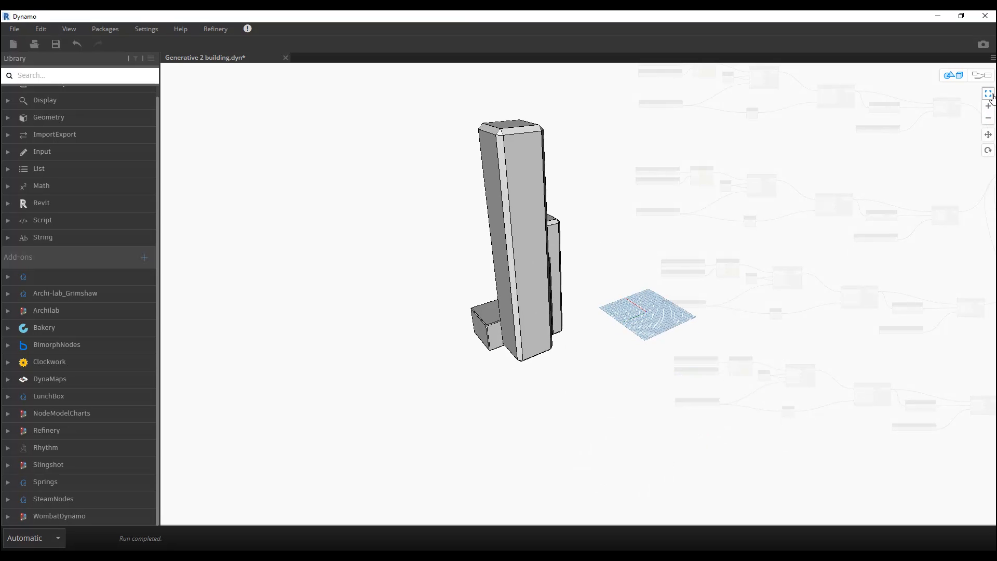
pyautogui.click(988, 150)
pyautogui.moveTo(429, 351); pyautogui.dragTo(535, 362)
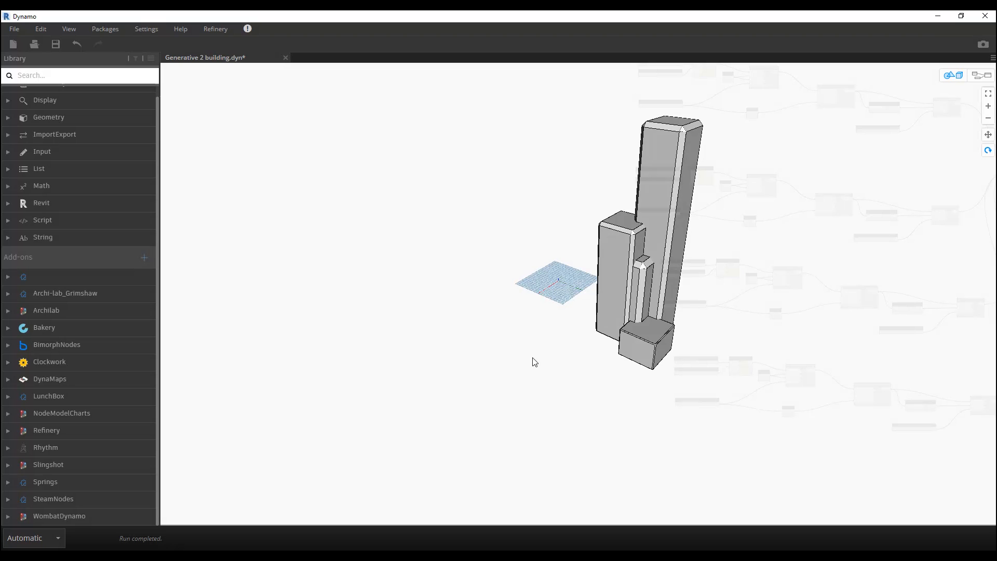